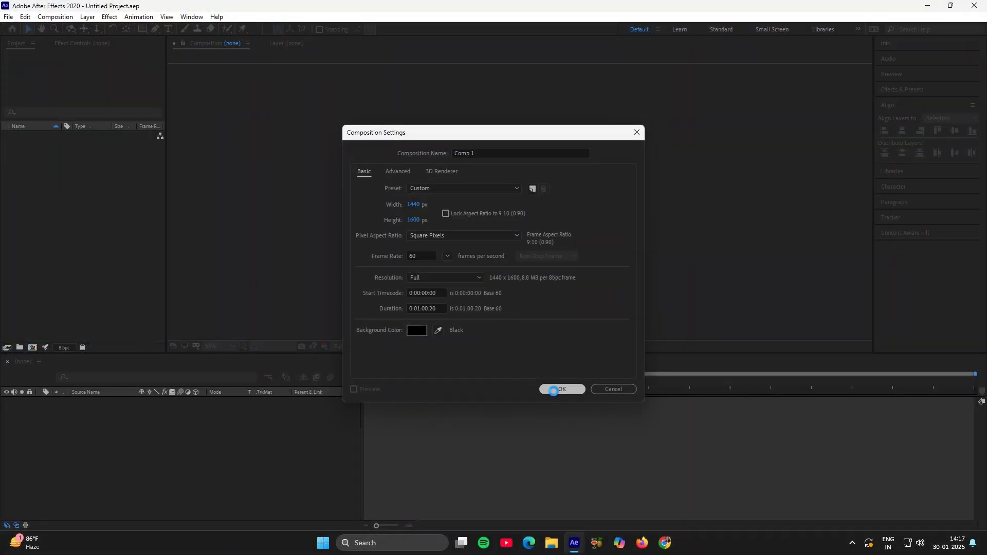
# Step: Add an ARCUS text layer at 73 px, centred horizontally and vertically in the comp
pyautogui.rightClick(215, 157)
pyautogui.moveTo(257, 159)
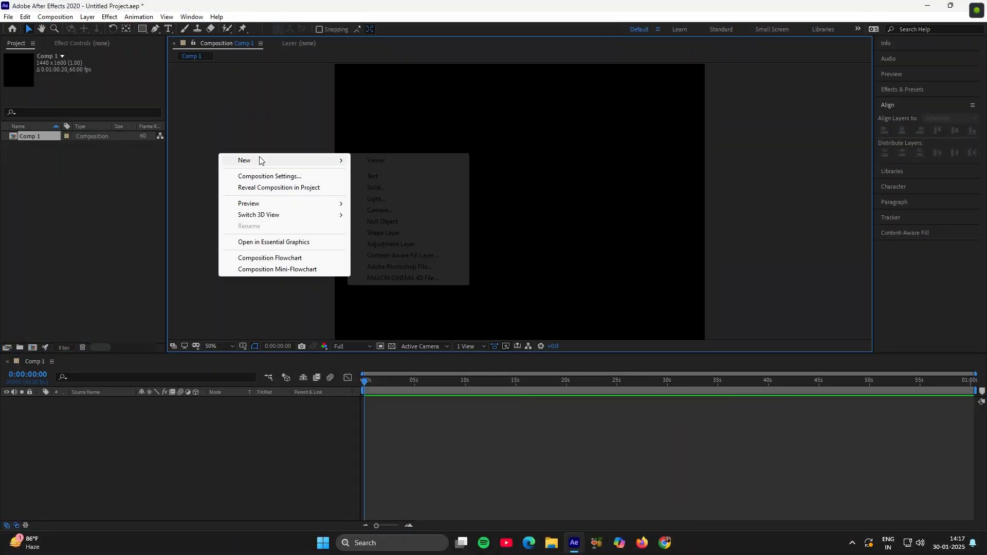
pyautogui.click(371, 176)
pyautogui.write('a')
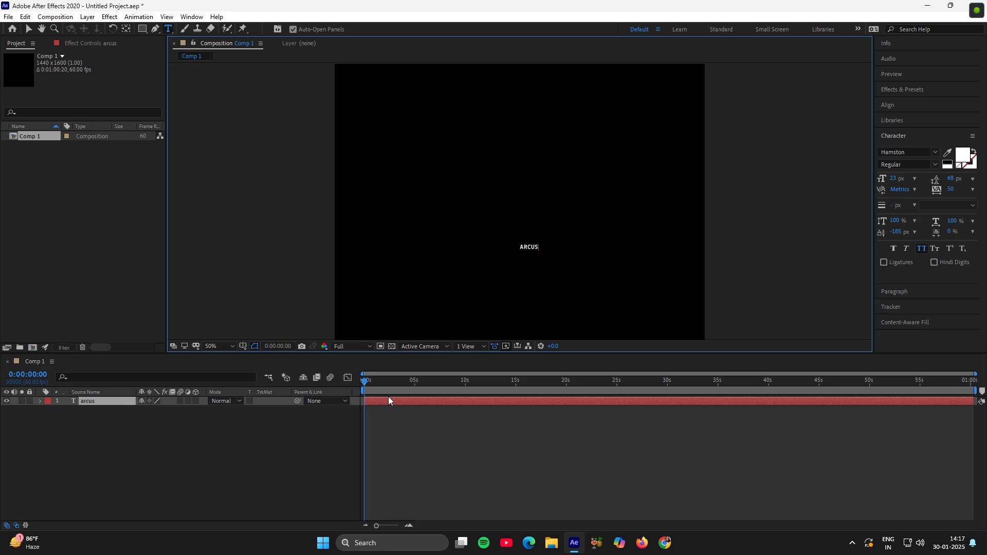
pyautogui.hotkey('ctrl', 'a')
pyautogui.click(895, 178)
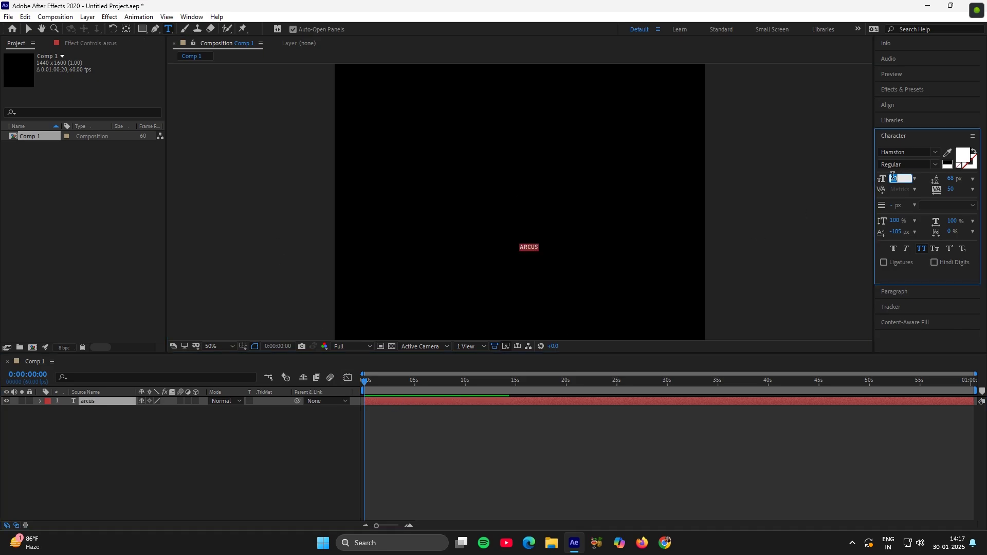
pyautogui.write('73')
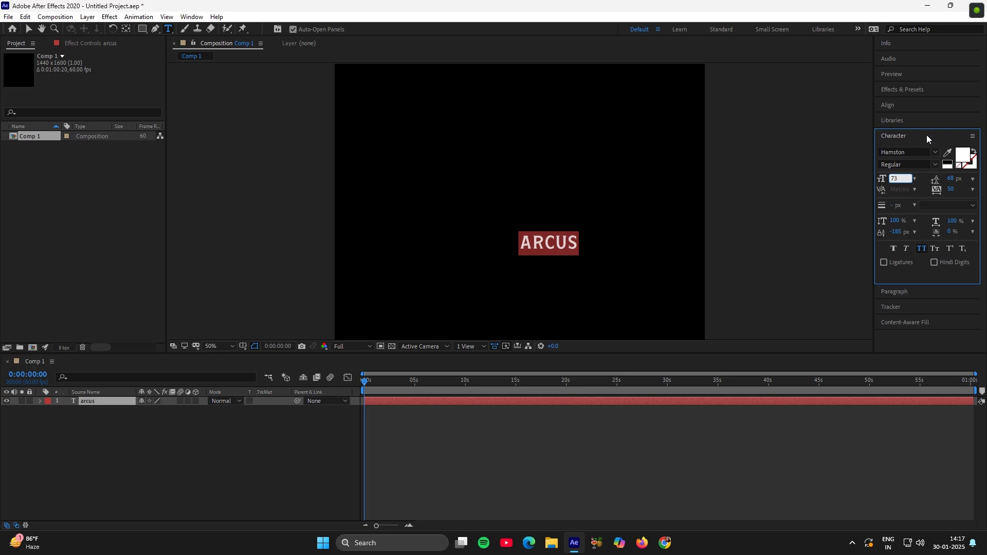
pyautogui.click(900, 105)
pyautogui.click(902, 131)
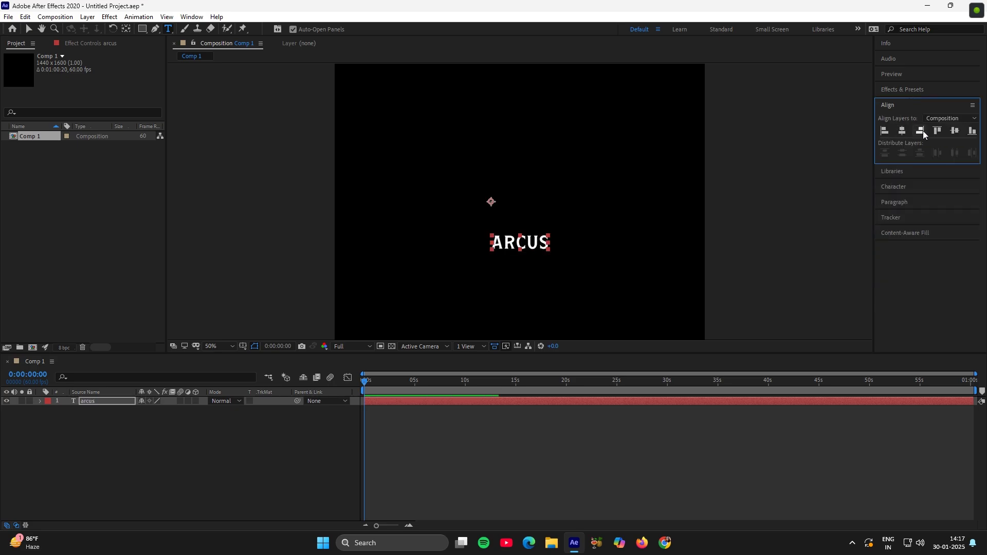
pyautogui.click(955, 131)
pyautogui.click(127, 29)
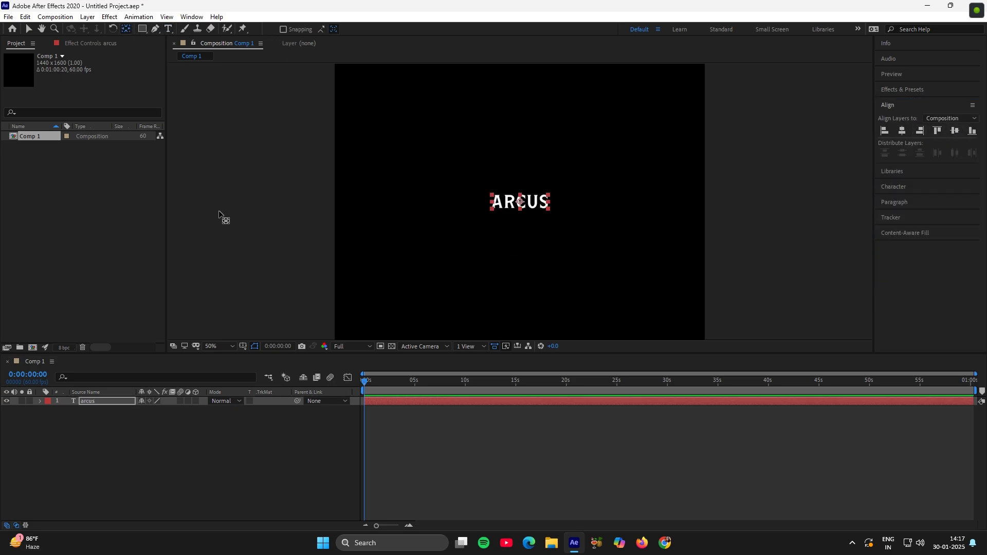
pyautogui.click(237, 220)
# Step: Add a second text layer reading YOUTUBE, centred in the comp, at 23 px
pyautogui.rightClick(228, 161)
pyautogui.moveTo(252, 168)
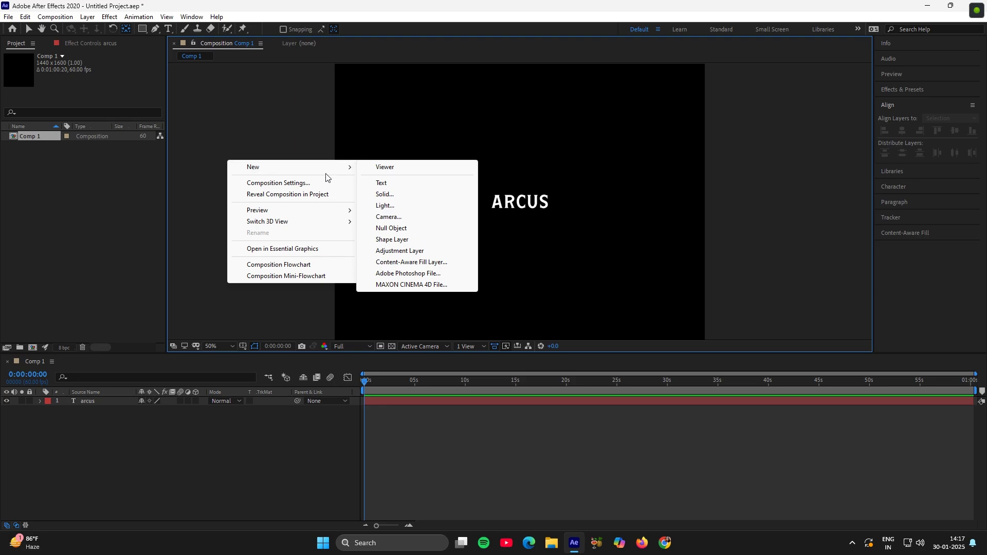
pyautogui.click(379, 184)
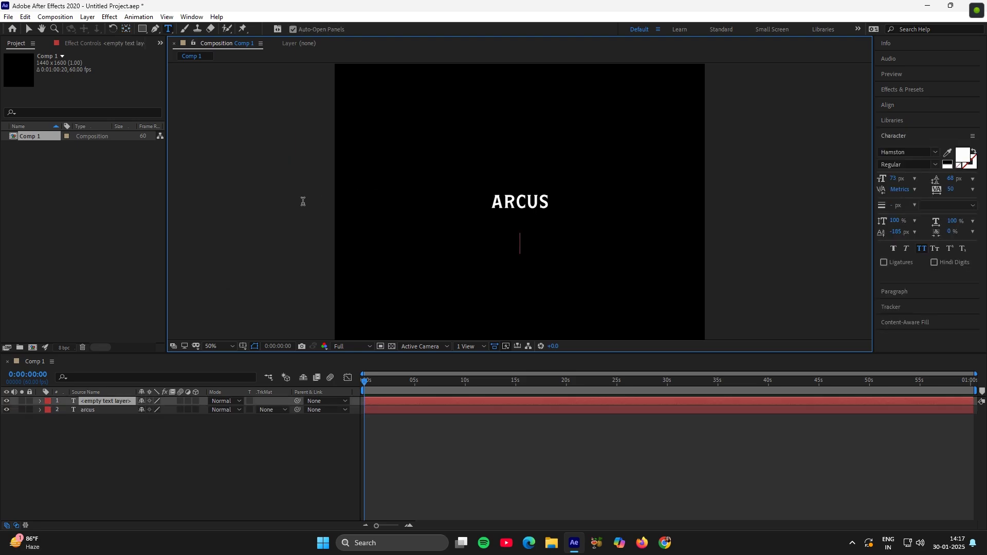
pyautogui.write('YOUTUBE')
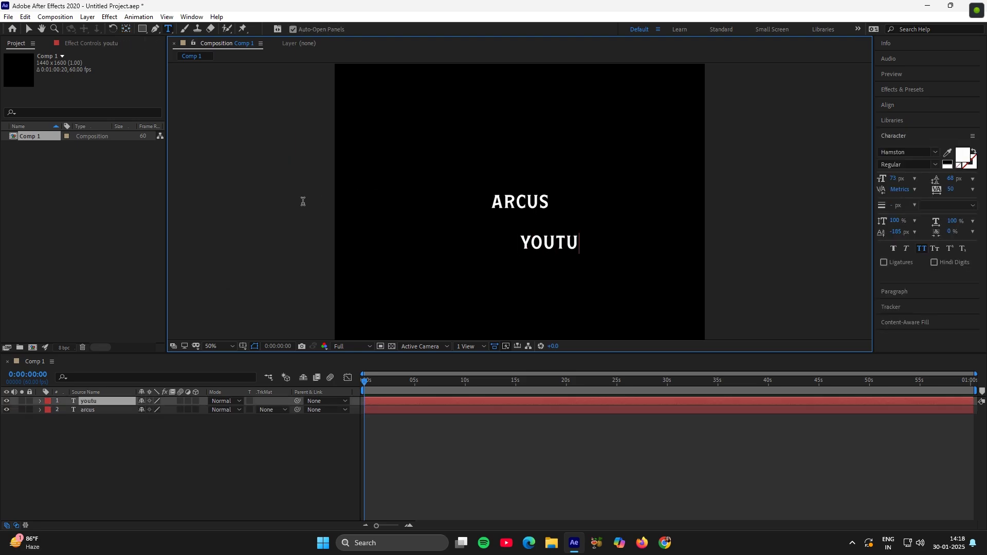
pyautogui.doubleClick(376, 404)
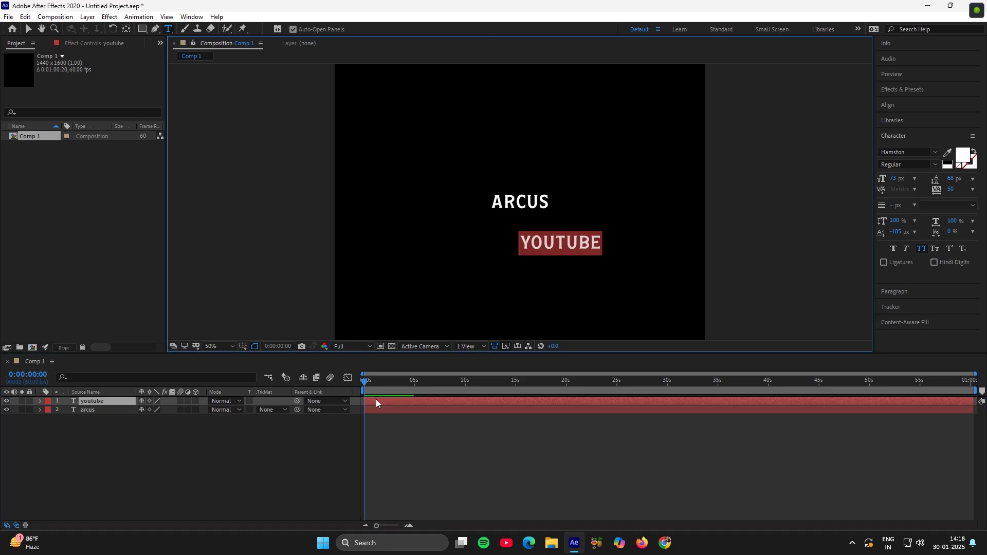
pyautogui.click(924, 106)
pyautogui.click(904, 131)
pyautogui.click(952, 131)
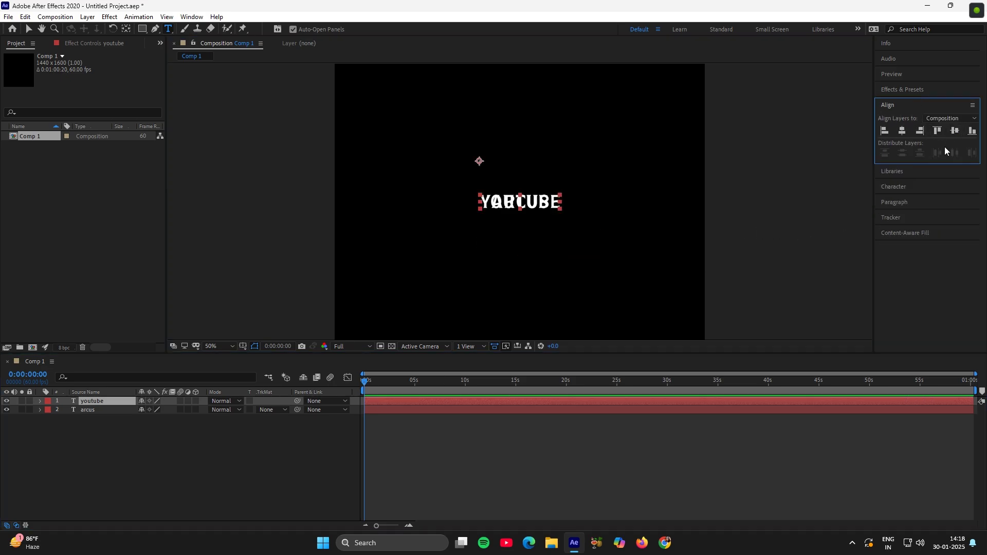
pyautogui.click(918, 186)
pyautogui.press('Return')
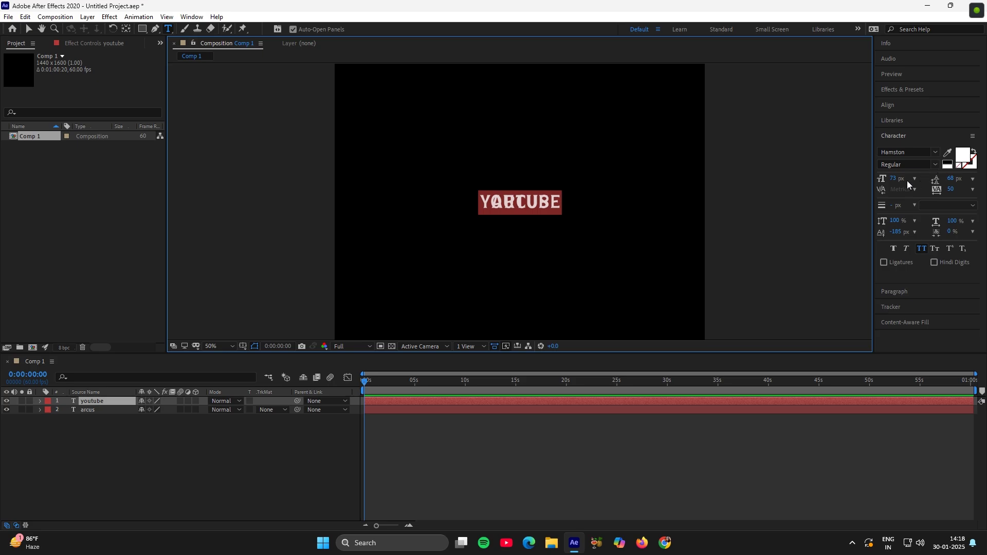
pyautogui.click(895, 179)
pyautogui.write('23')
pyautogui.press('Return')
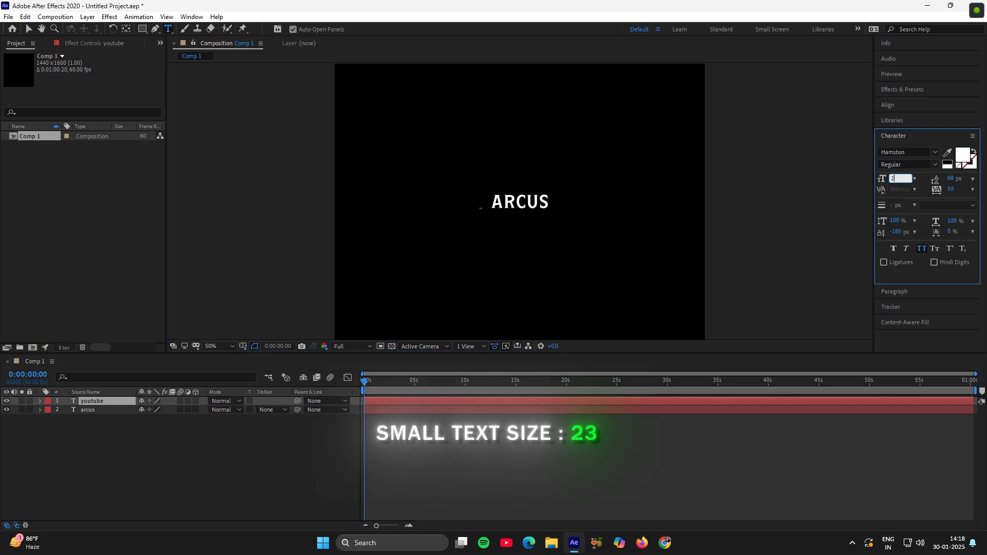
# Step: Re-centre YOUTUBE, then raise its Position to 720.0, 739.0 so it sits above ARCUS
pyautogui.click(912, 106)
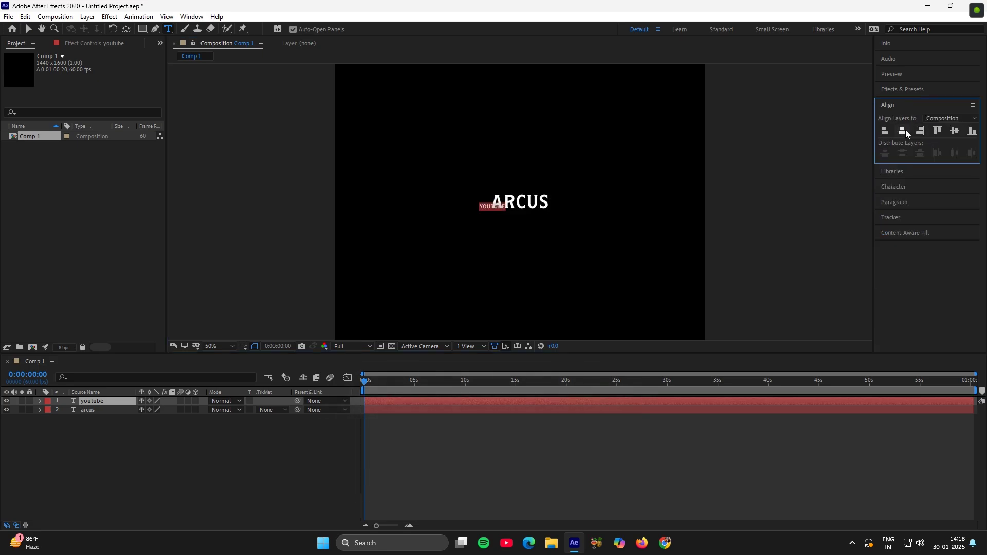
pyautogui.click(904, 130)
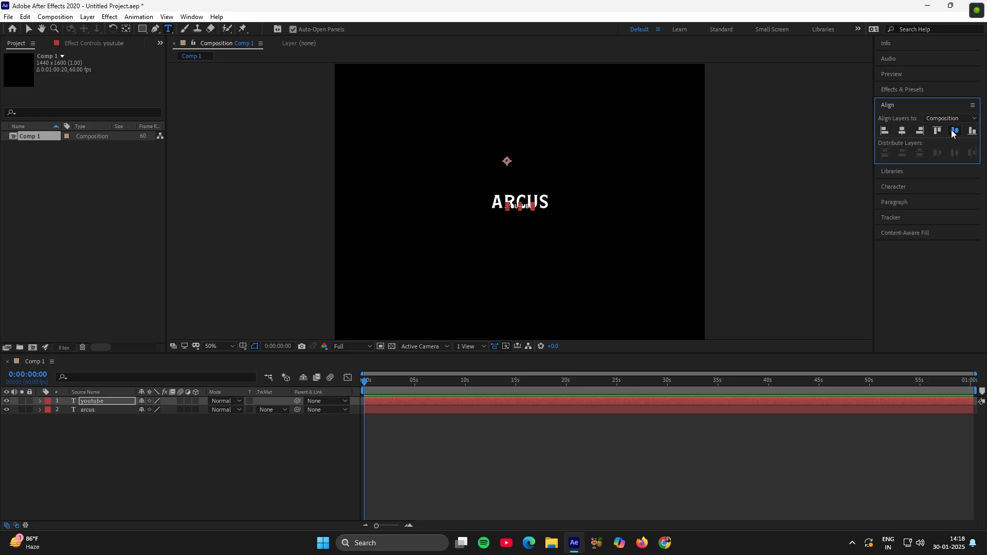
pyautogui.click(954, 131)
pyautogui.scroll(3, 502, 259)
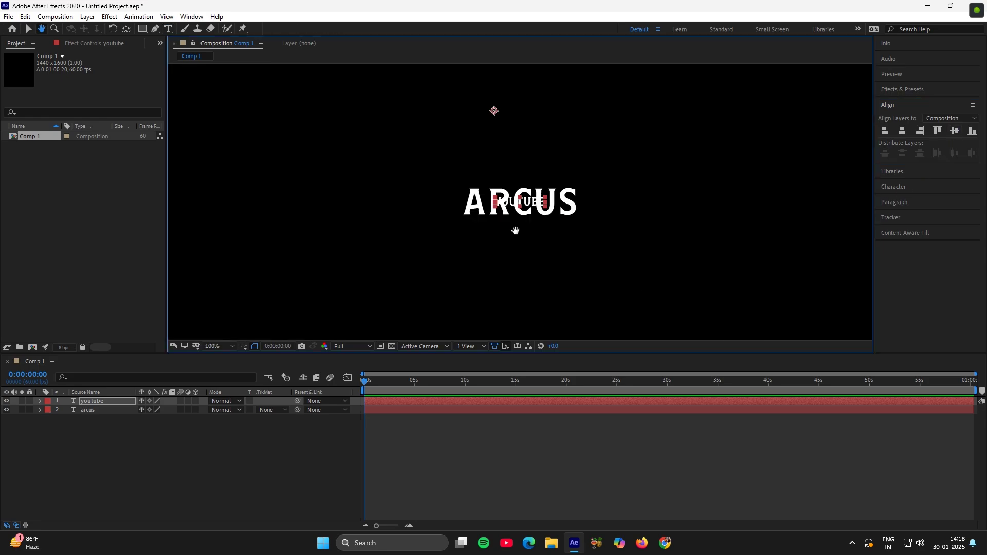
pyautogui.press('p')
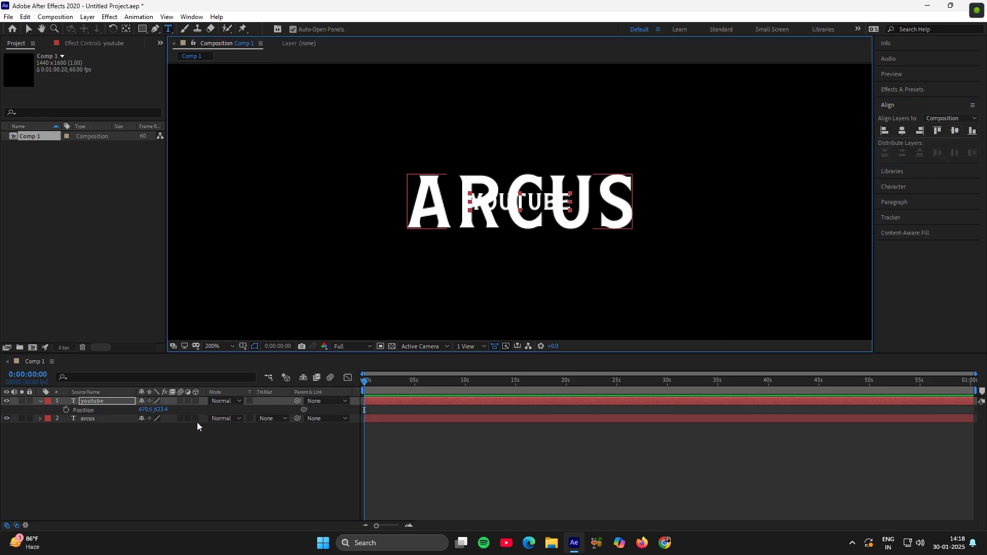
pyautogui.moveTo(162, 410); pyautogui.dragTo(149, 410)
pyautogui.press('y')
pyautogui.hotkey('ctrl', 'alt', 'Home')
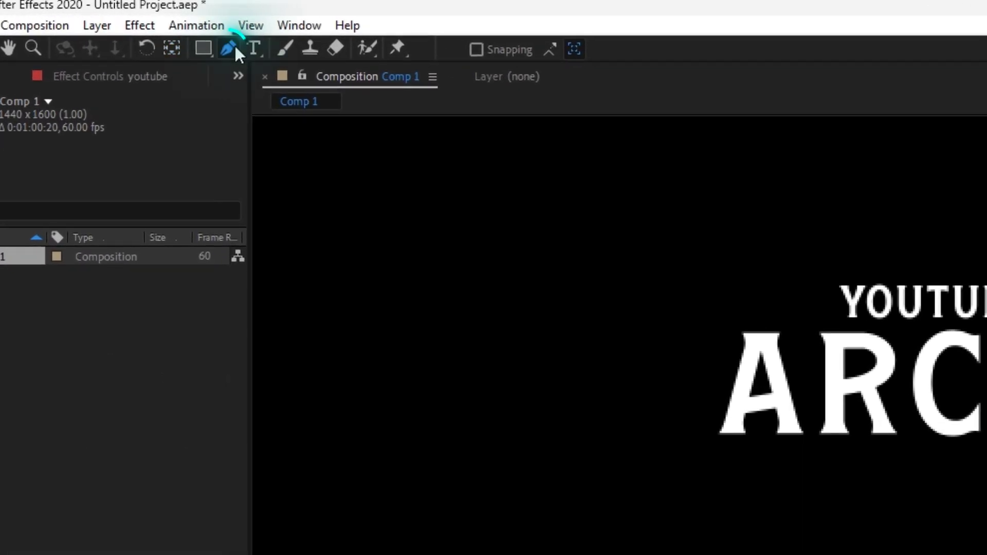
# Step: Draw a vertical 13 px white Pen stroke left of ARCUS and nudge its X Position slightly right
pyautogui.click(155, 29)
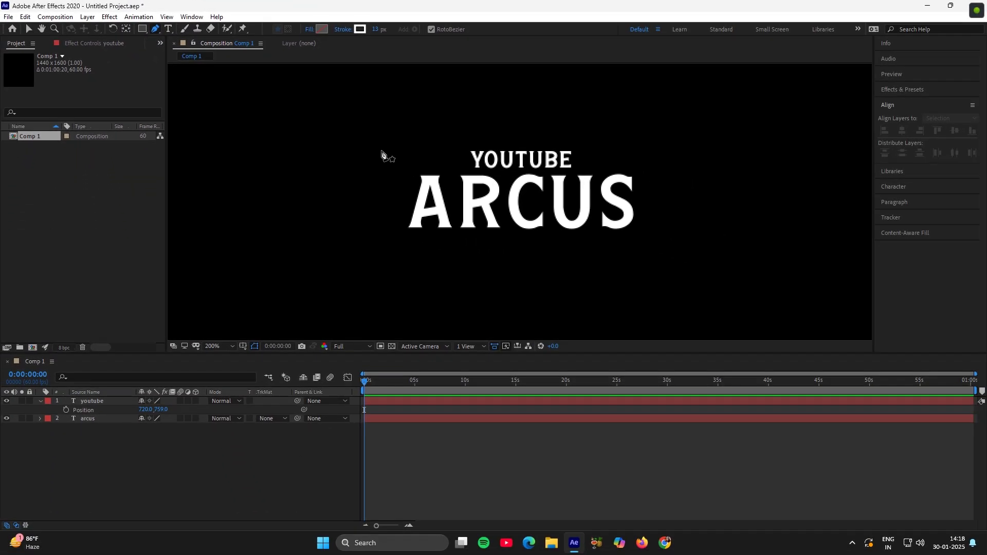
pyautogui.click(381, 144)
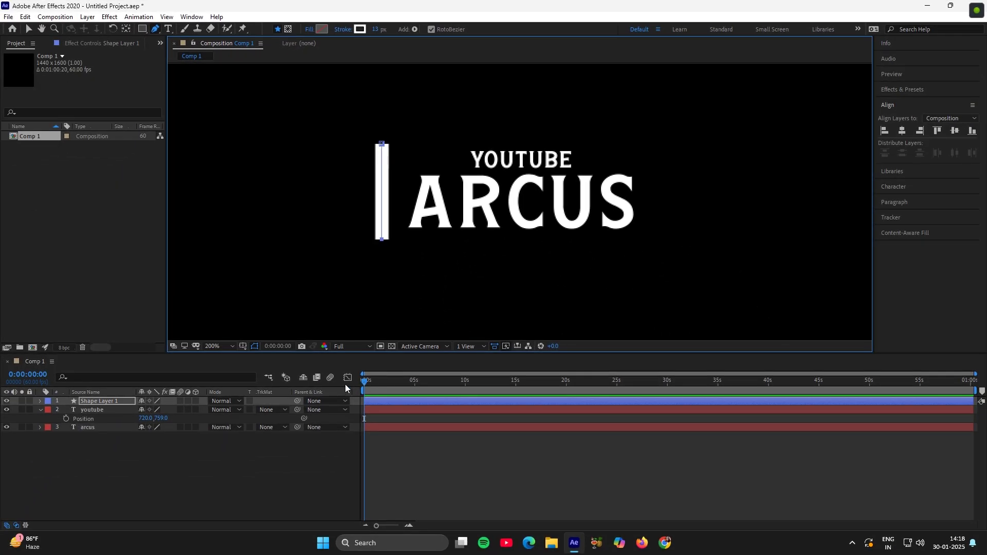
pyautogui.press('p')
pyautogui.moveTo(140, 409); pyautogui.dragTo(142, 411)
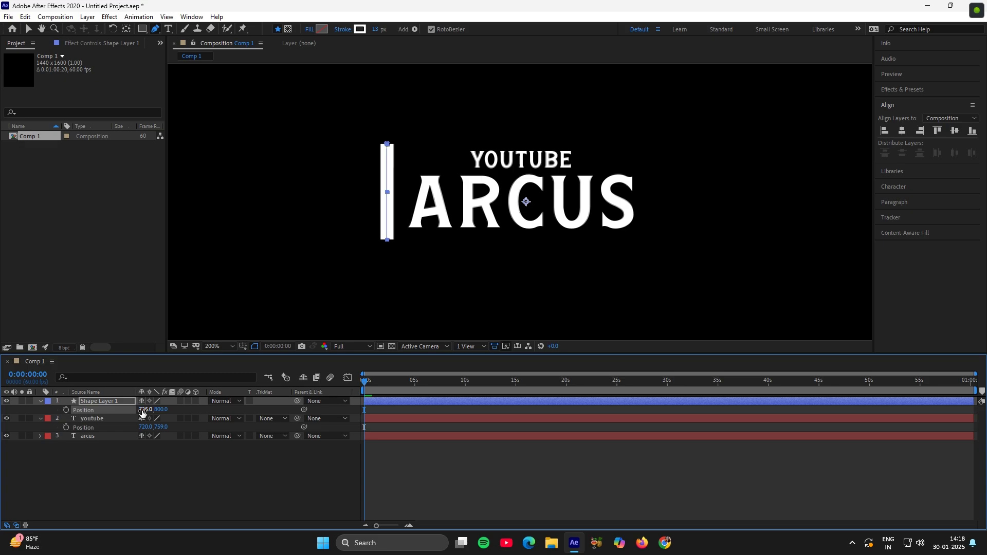
# Step: Keyframe the line's unlinked Scale from 100,0 % at the start to 100,100 % later, then preview
pyautogui.press('s')
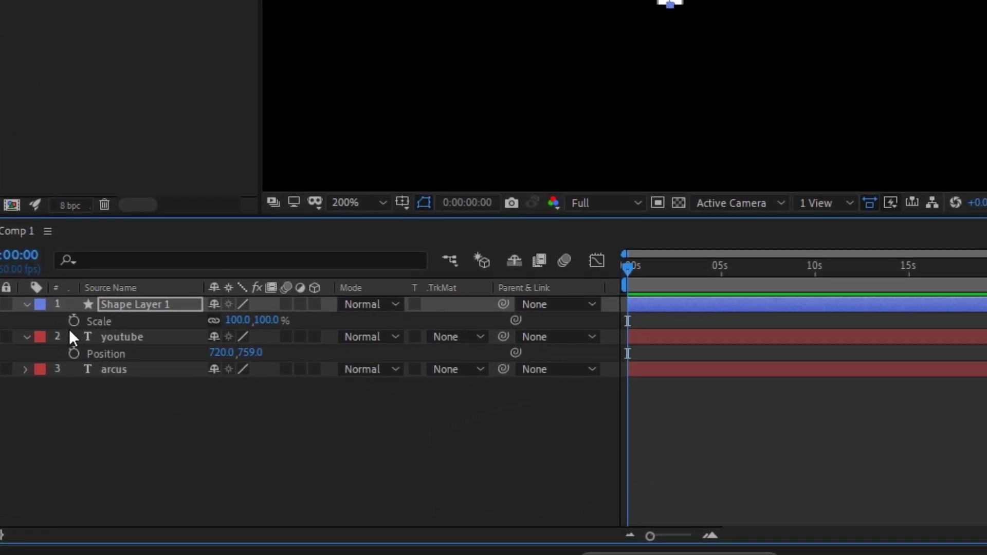
pyautogui.click(74, 321)
pyautogui.click(213, 320)
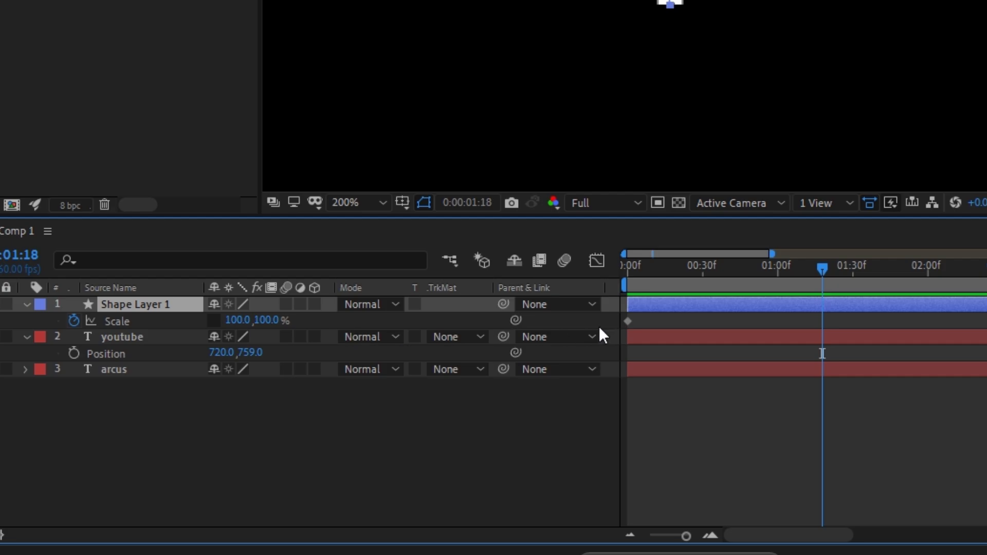
pyautogui.moveTo(633, 325); pyautogui.dragTo(815, 328)
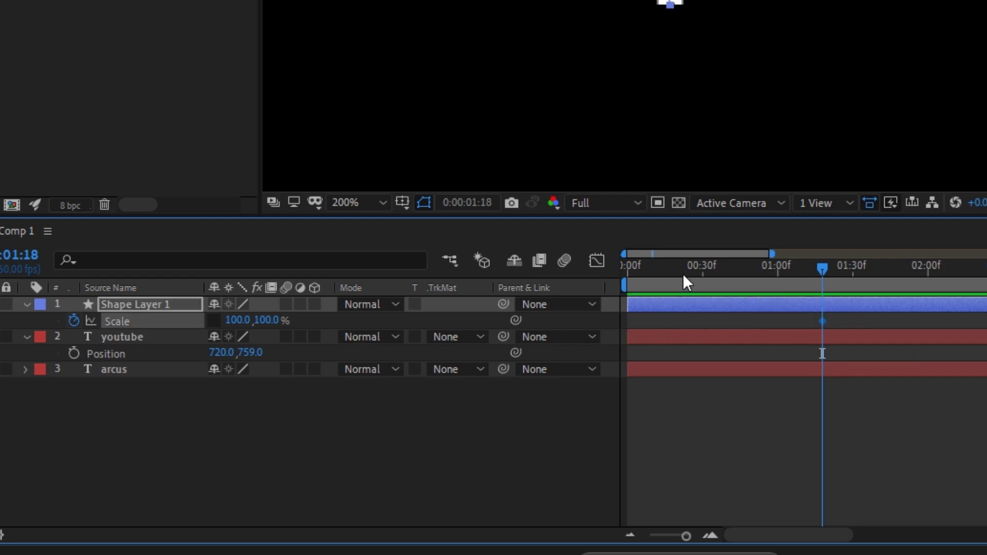
pyautogui.click(628, 266)
pyautogui.click(273, 320)
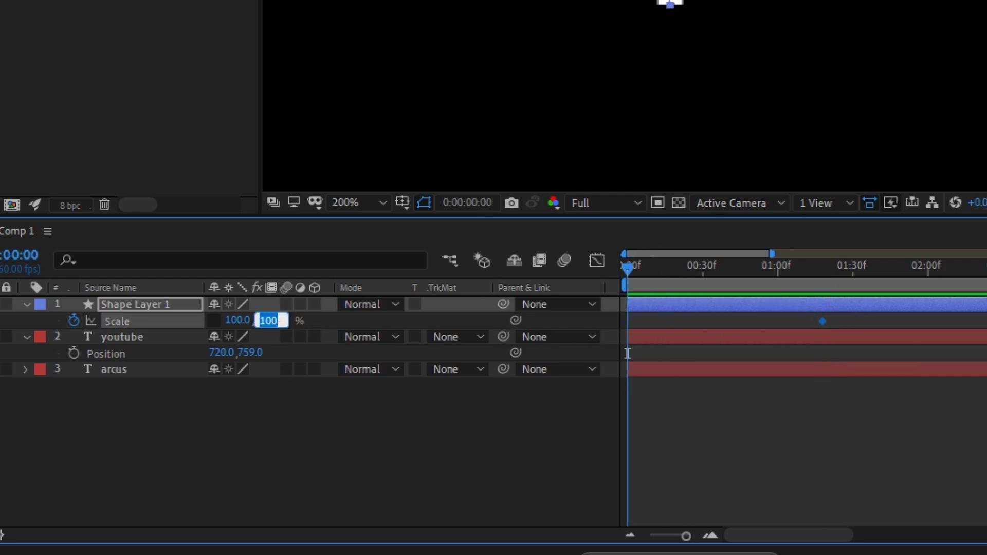
pyautogui.press('Return')
pyautogui.press('space')
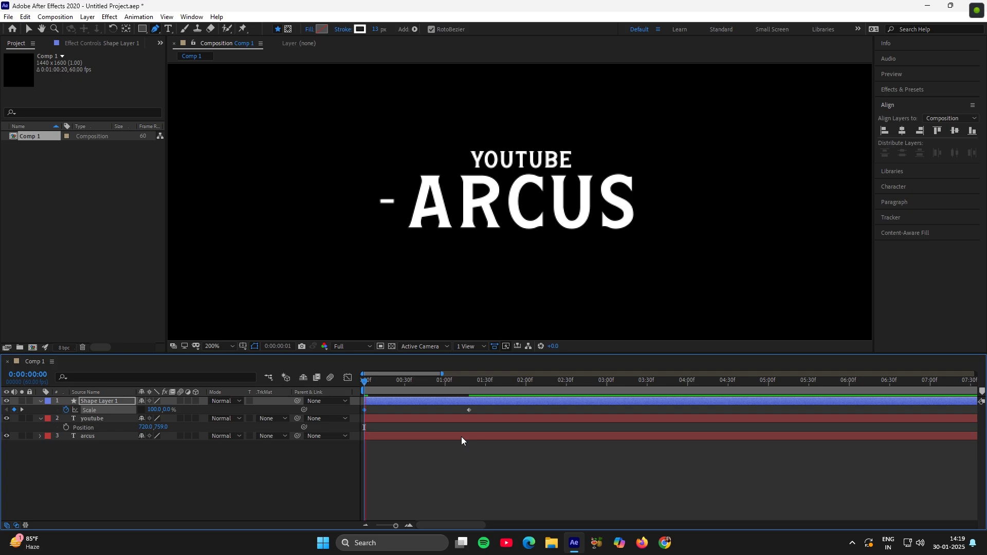
pyautogui.press('space')
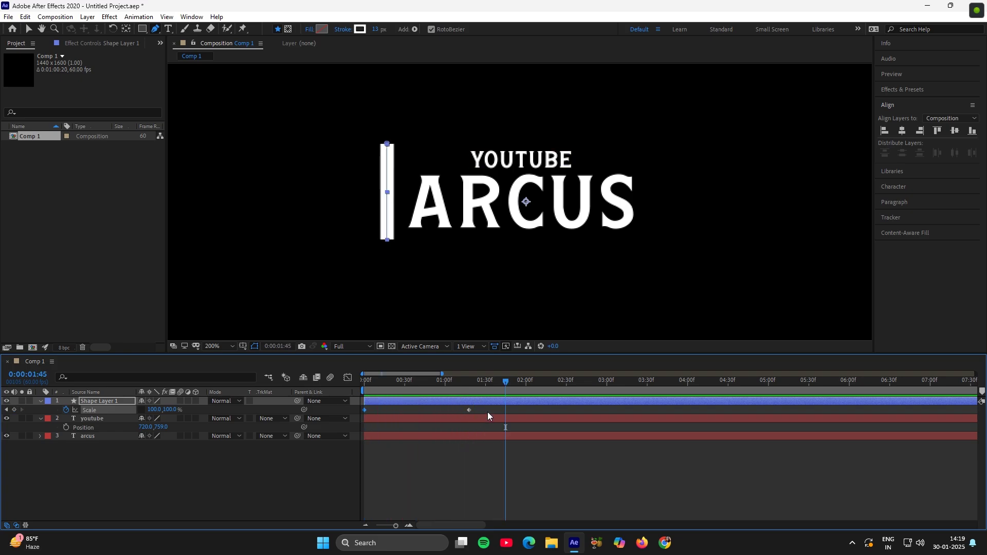
# Step: Apply Easy Ease to both Scale keyframes and view their speed graph
pyautogui.moveTo(479, 413); pyautogui.dragTo(373, 443)
pyautogui.press('F9')
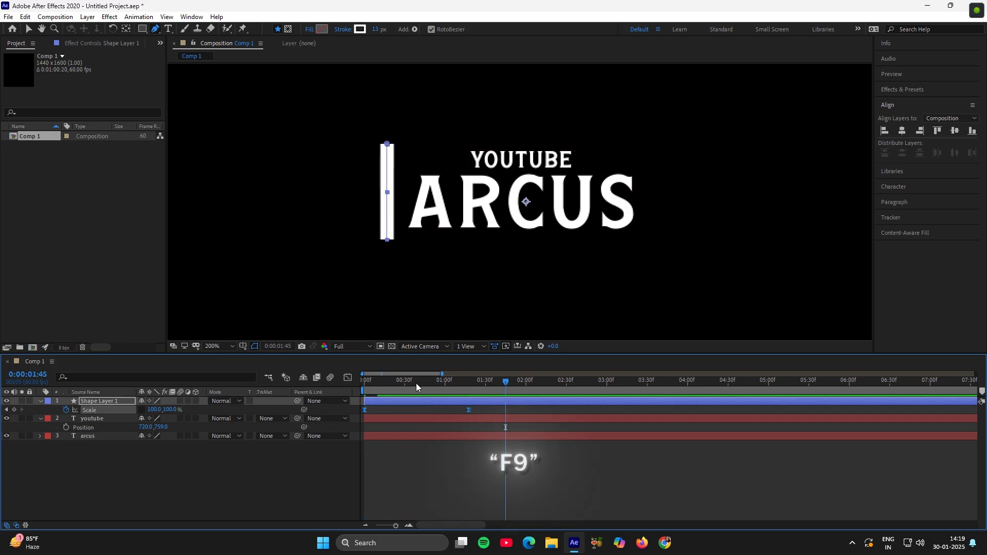
pyautogui.click(415, 383)
pyautogui.click(348, 377)
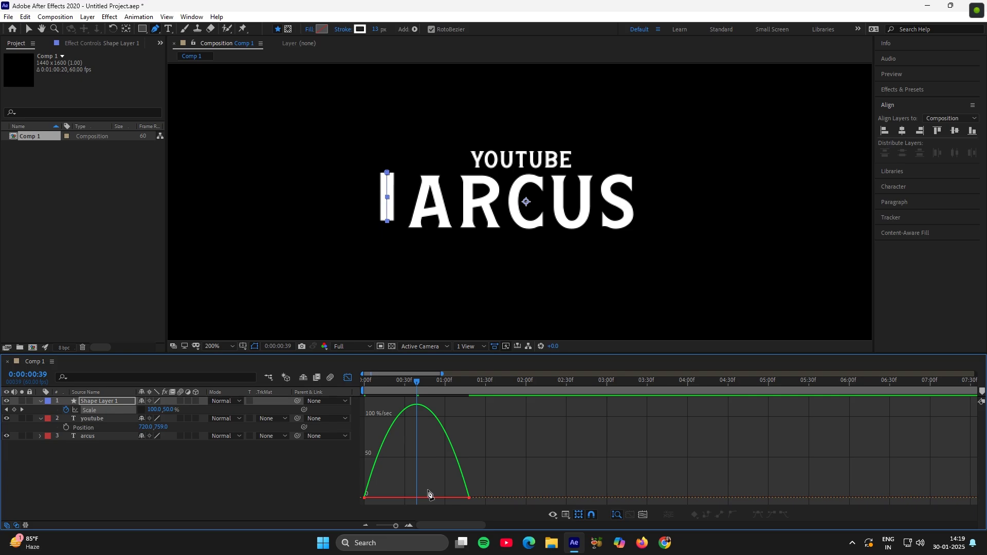
# Step: Switch to the speed graph and strengthen the ease into the last Scale keyframe
pyautogui.rightClick(425, 484)
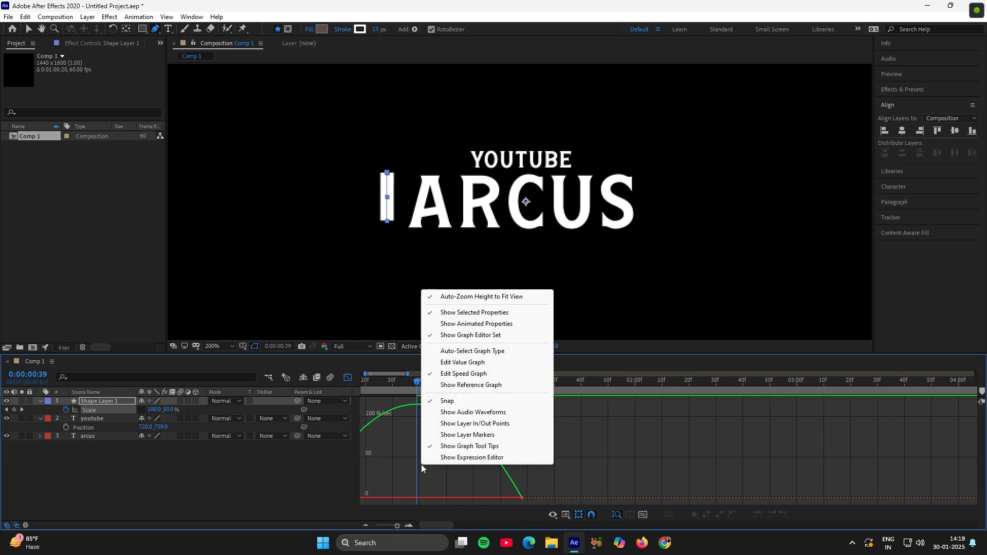
pyautogui.click(437, 377)
pyautogui.moveTo(430, 524); pyautogui.dragTo(344, 490)
pyautogui.click(492, 496)
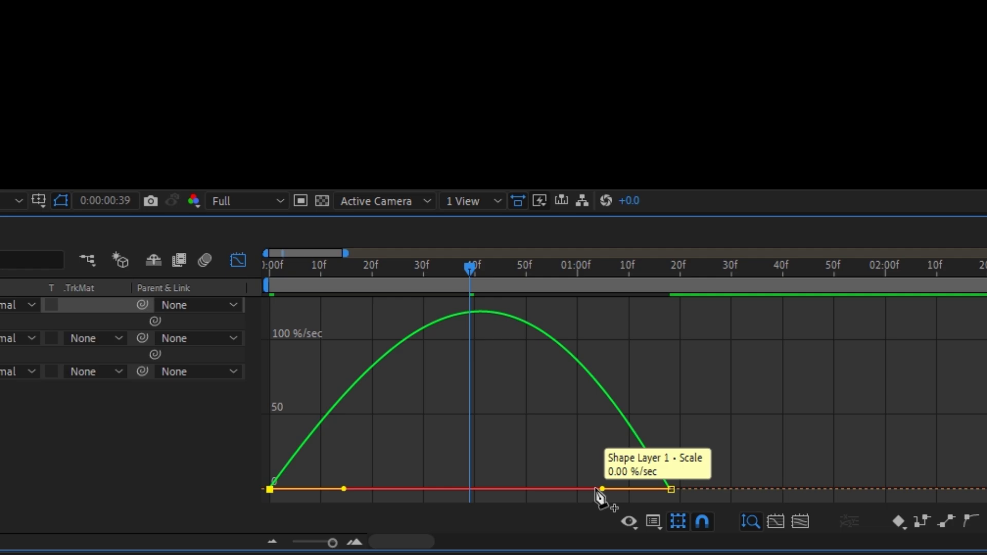
pyautogui.moveTo(601, 489); pyautogui.dragTo(557, 489)
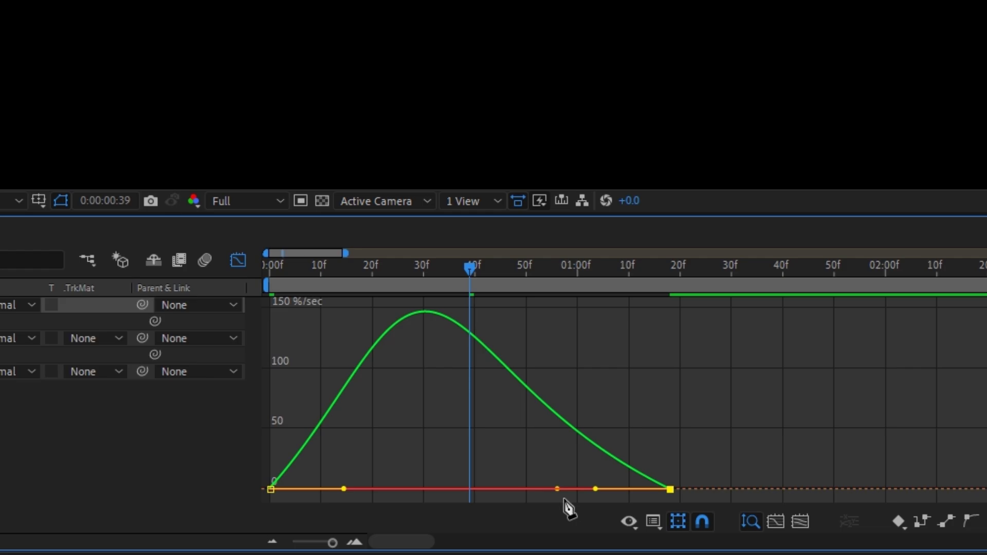
pyautogui.press('-')
# Step: Back in layer bars, preview the grow-in, then set time to 0:00:01:18 and list Position
pyautogui.click(241, 265)
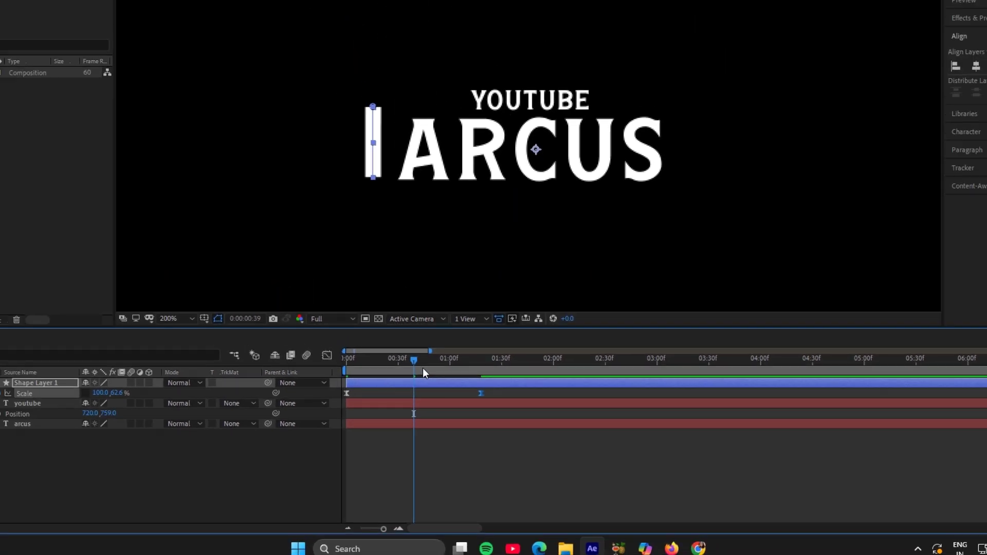
pyautogui.press('Home')
pyautogui.press('space')
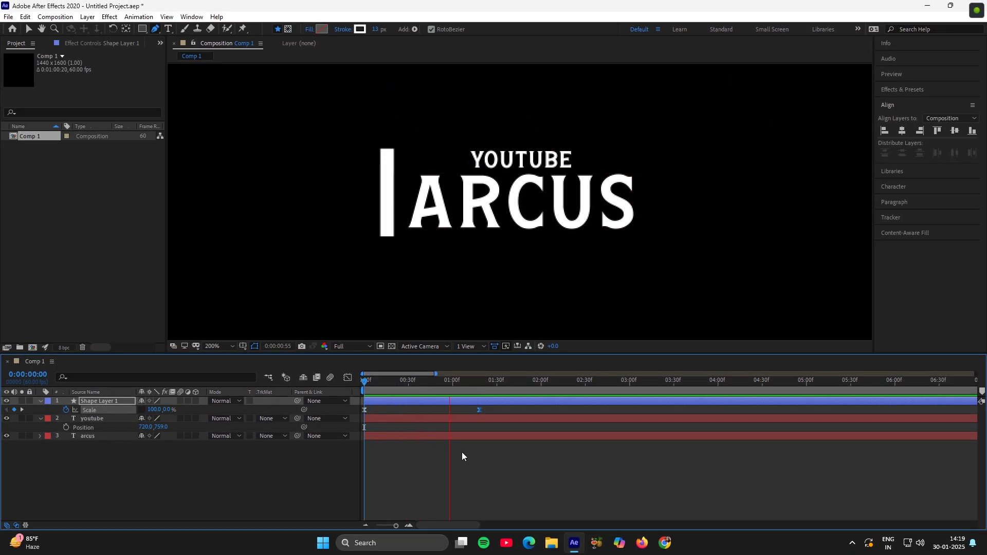
pyautogui.press('space')
pyautogui.moveTo(496, 387); pyautogui.dragTo(482, 387)
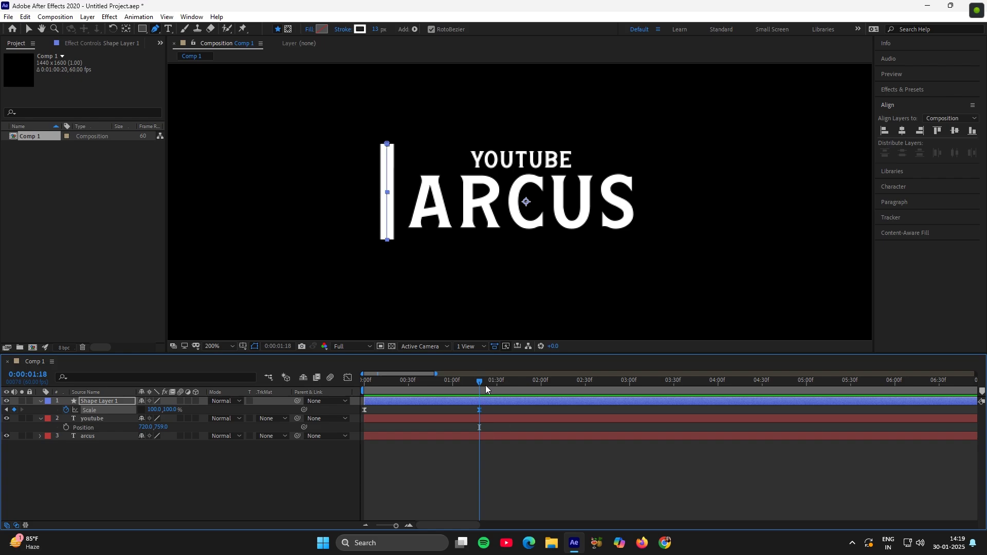
pyautogui.press('p')
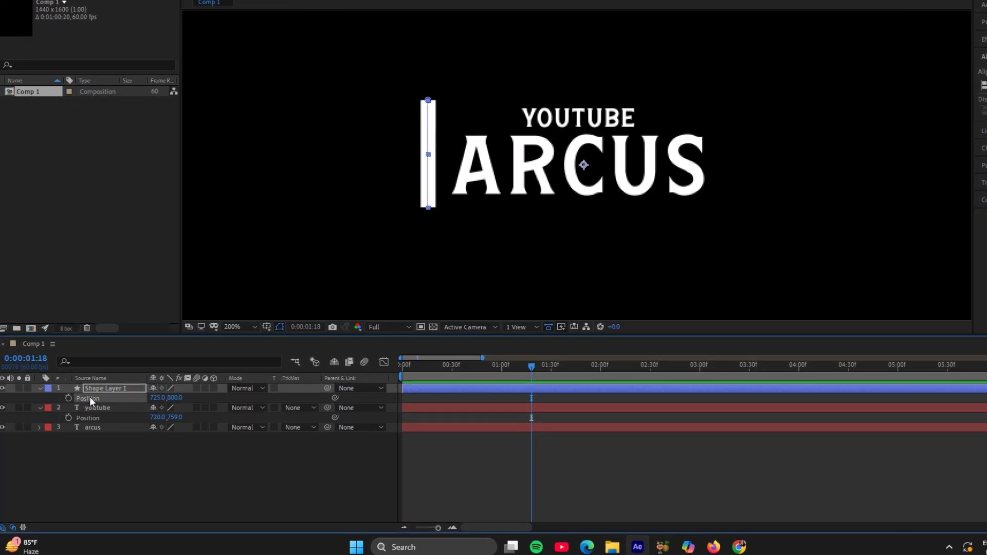
# Step: Separate Position dimensions and keyframe X Position from 725.0 at 0:00:01:18 to 983.0 at 0:00:02:44
pyautogui.rightClick(83, 410)
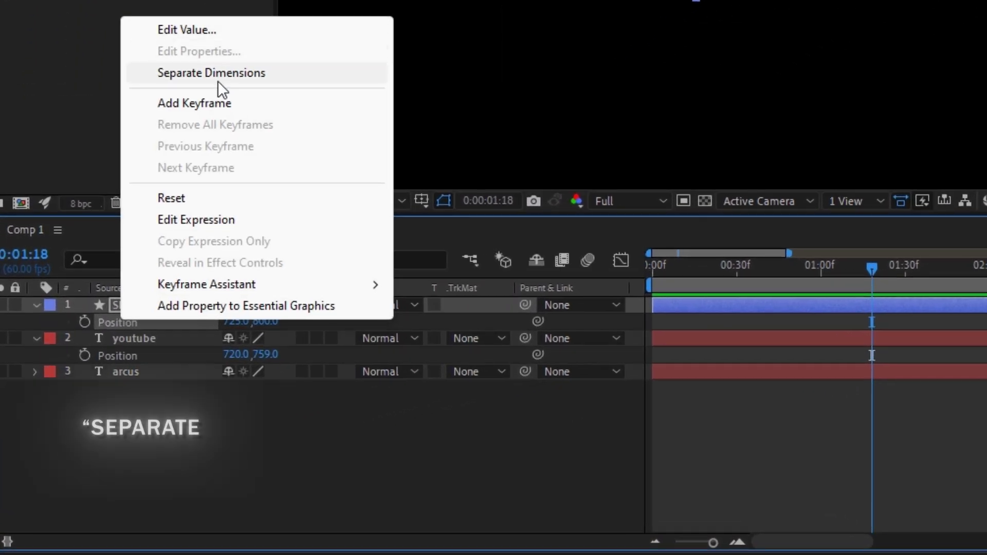
pyautogui.click(218, 74)
pyautogui.click(84, 322)
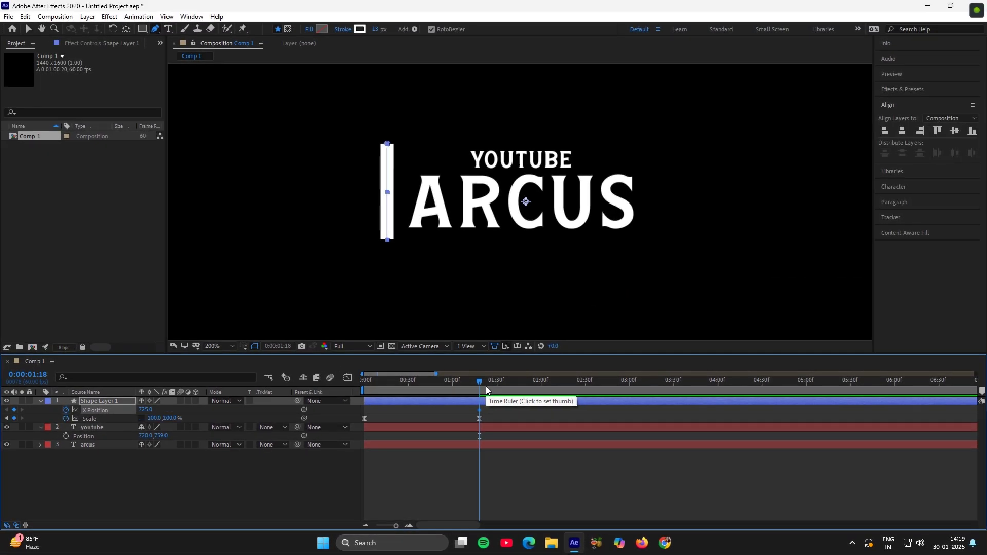
pyautogui.click(561, 384)
pyautogui.moveTo(565, 385); pyautogui.dragTo(606, 385)
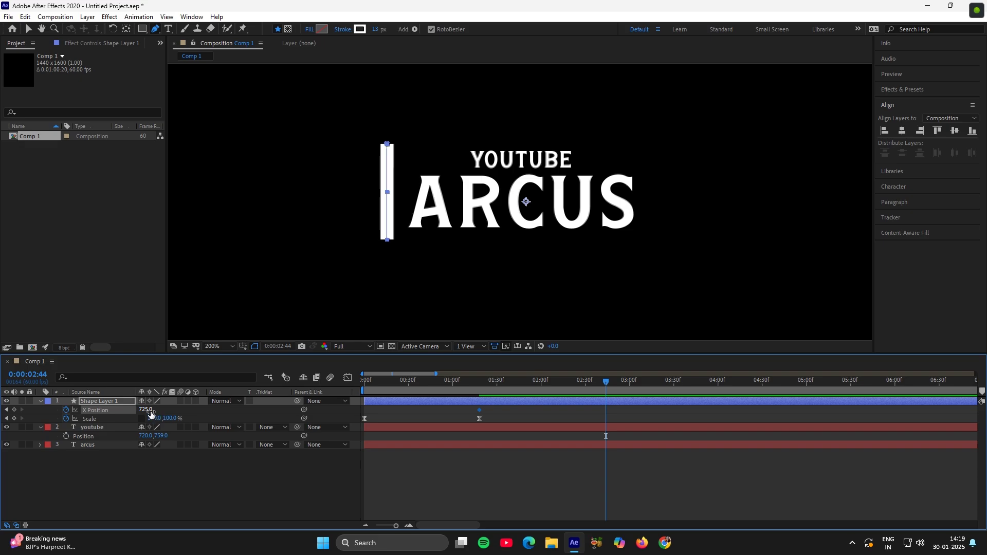
pyautogui.moveTo(151, 415); pyautogui.dragTo(277, 408)
pyautogui.press('j')
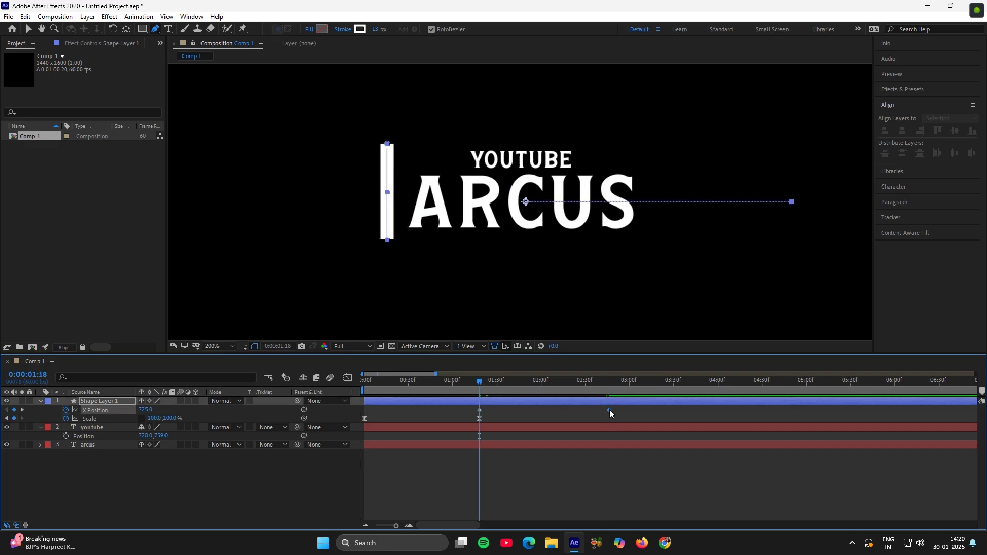
# Step: Ease the X Position keyframes, strengthening both influences in the speed graph
pyautogui.moveTo(610, 410); pyautogui.dragTo(464, 411)
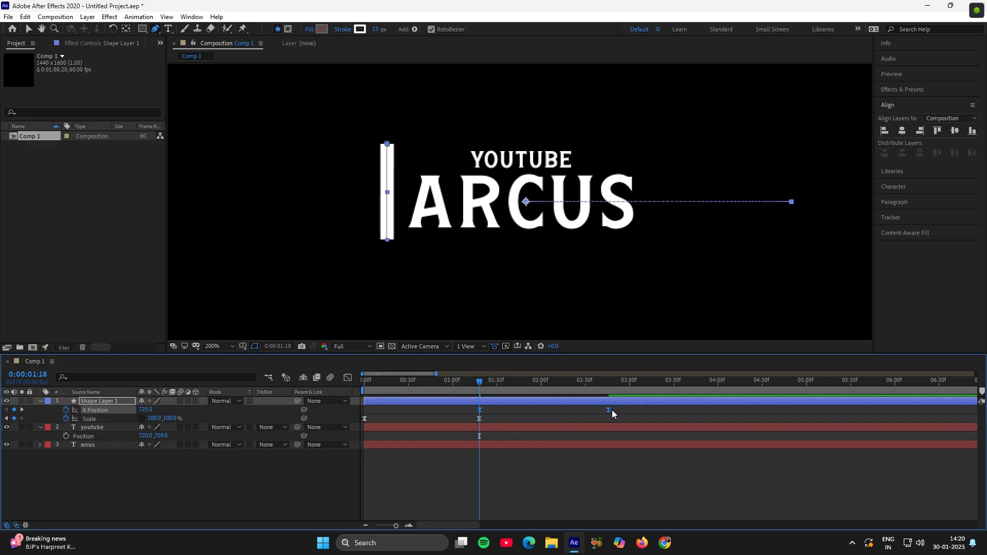
pyautogui.moveTo(612, 409); pyautogui.dragTo(612, 410)
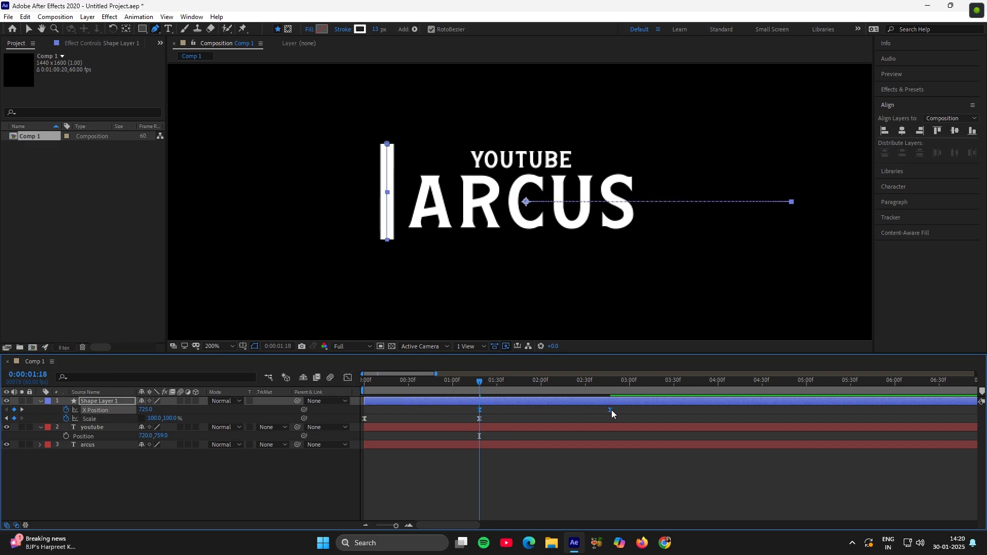
pyautogui.click(352, 379)
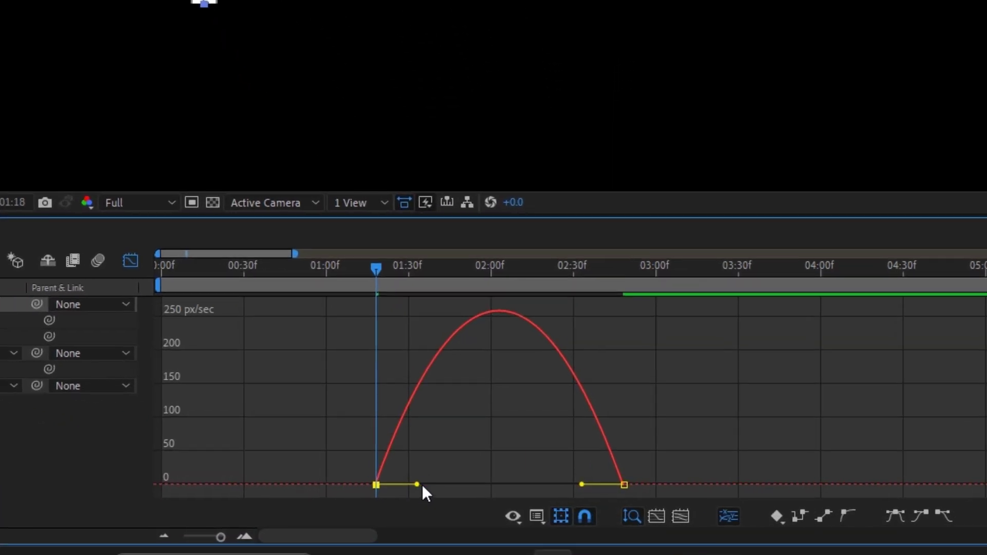
pyautogui.moveTo(422, 486); pyautogui.dragTo(443, 487)
pyautogui.moveTo(581, 485); pyautogui.dragTo(553, 486)
pyautogui.click(132, 263)
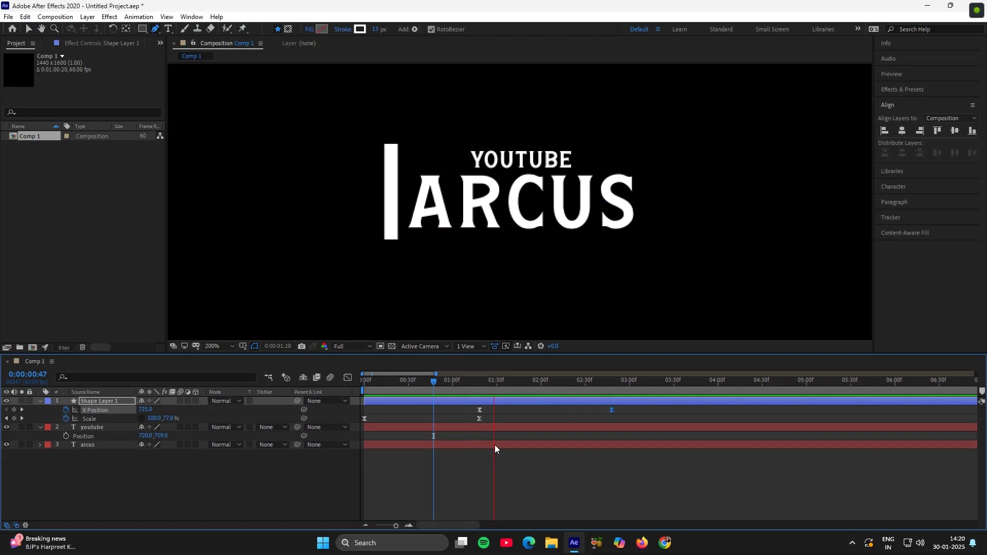
# Step: Shift the last X Position keyframe slightly later and preview the slide from 0:00:01:18
pyautogui.press('space')
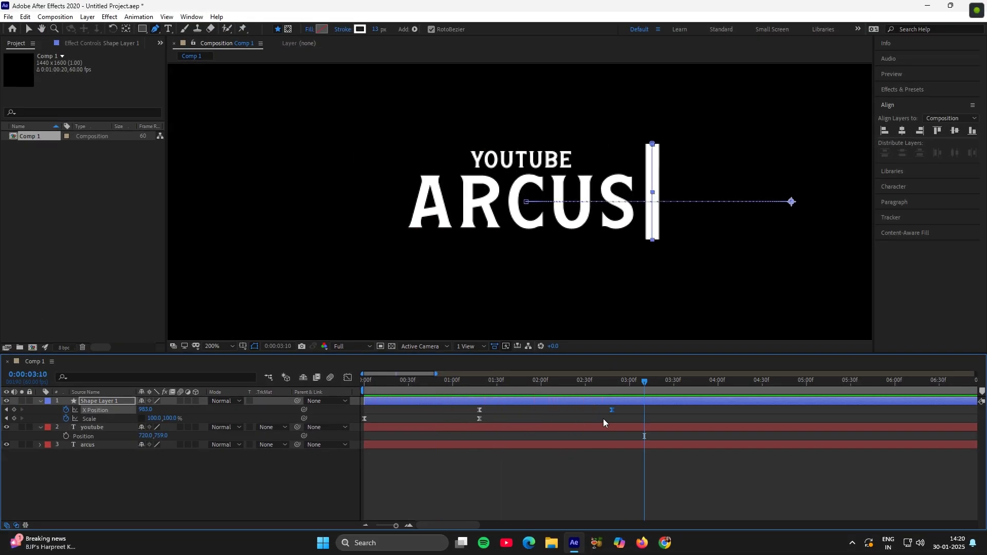
pyautogui.moveTo(613, 410); pyautogui.dragTo(615, 409)
pyautogui.moveTo(514, 388); pyautogui.dragTo(486, 389)
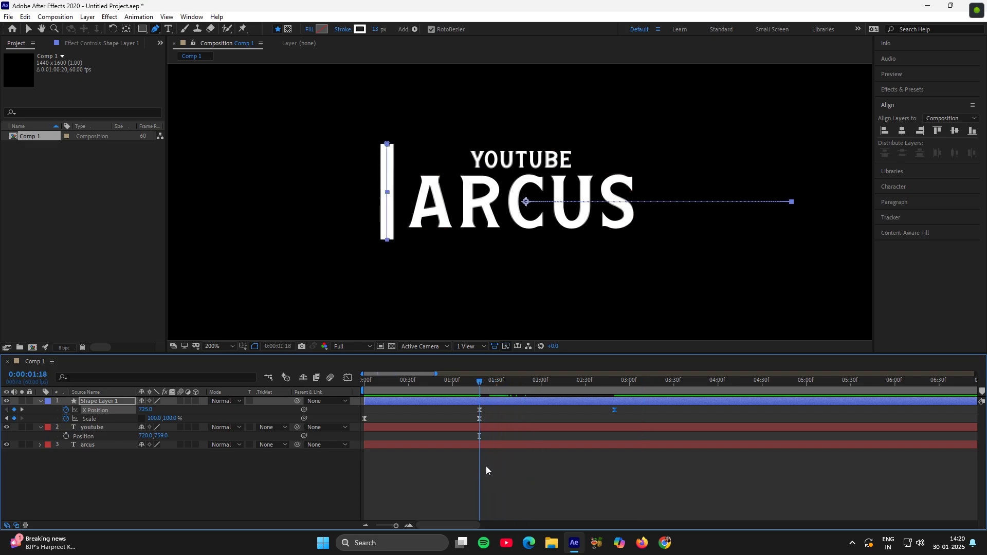
pyautogui.press('space')
pyautogui.press('space')
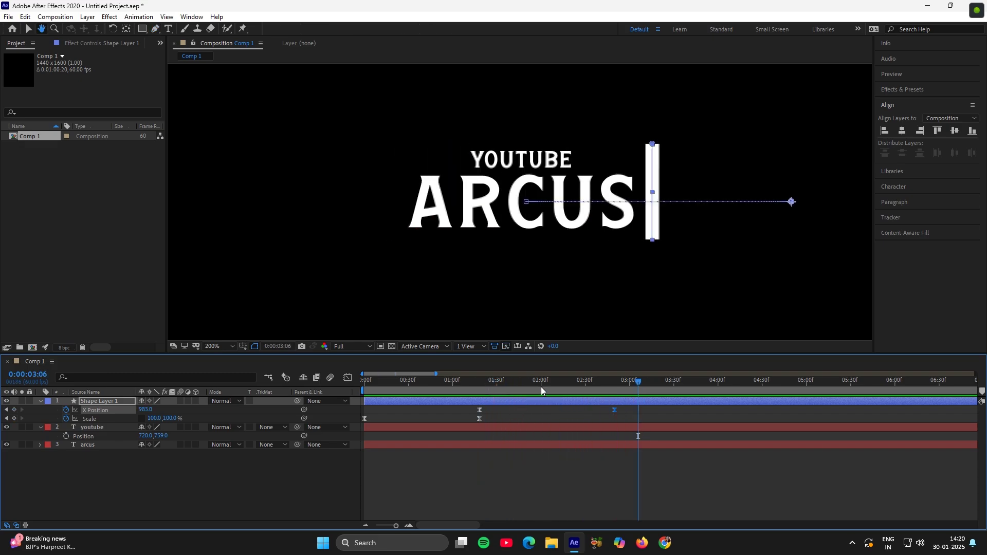
pyautogui.click(479, 391)
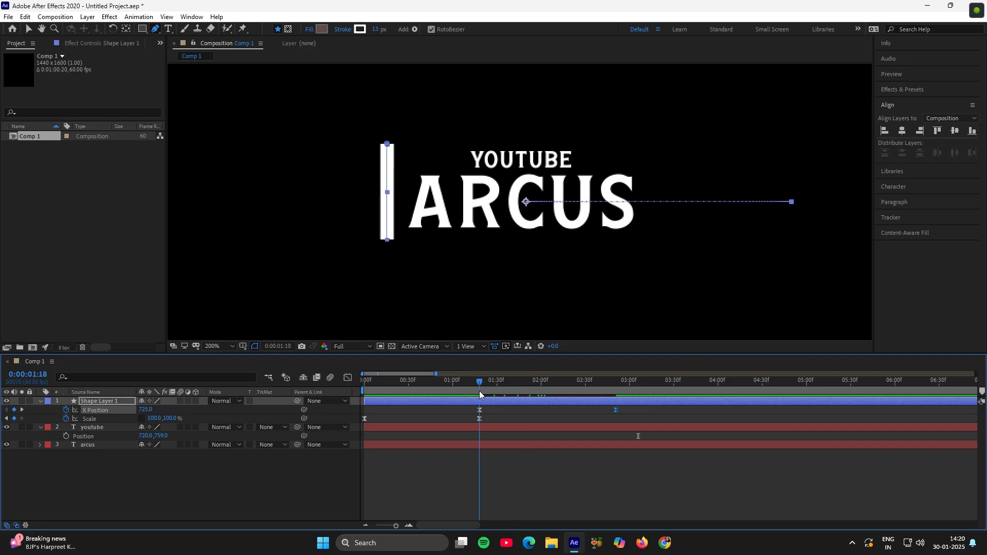
# Step: Draw a rectangle mask on the arcus layer covering the whole word ARCUS
pyautogui.click(481, 427)
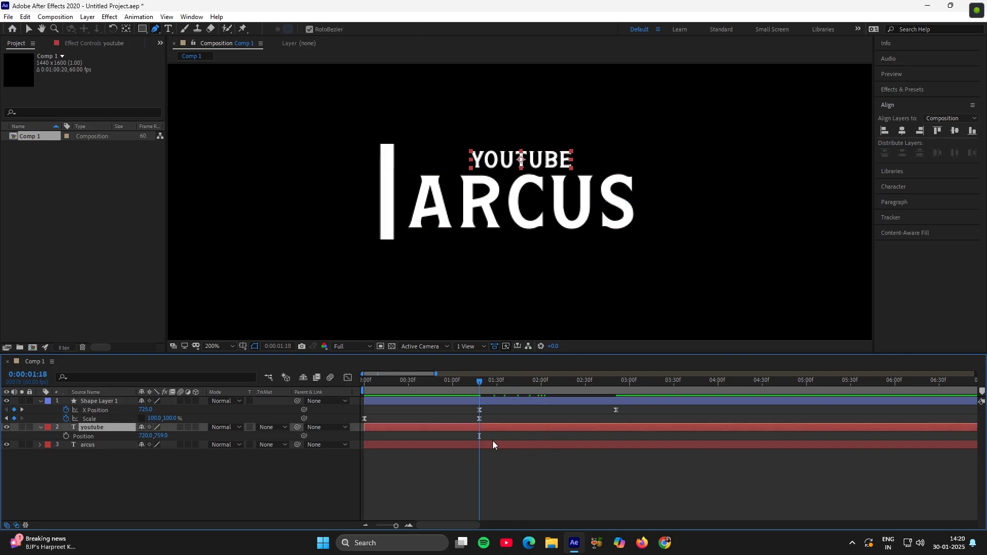
pyautogui.click(454, 445)
pyautogui.press('q')
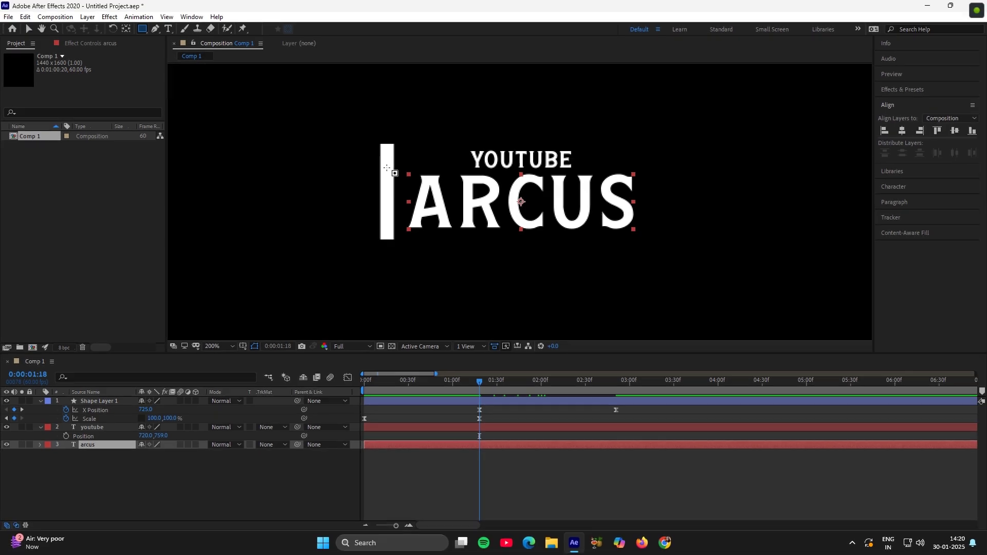
pyautogui.moveTo(655, 306); pyautogui.dragTo(687, 340)
pyautogui.moveTo(413, 192); pyautogui.dragTo(638, 234)
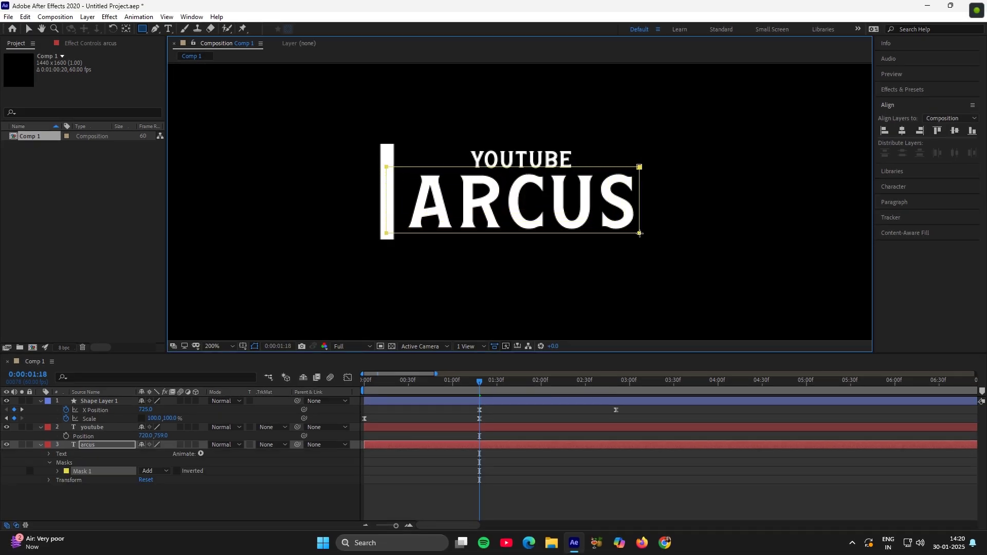
pyautogui.click(29, 29)
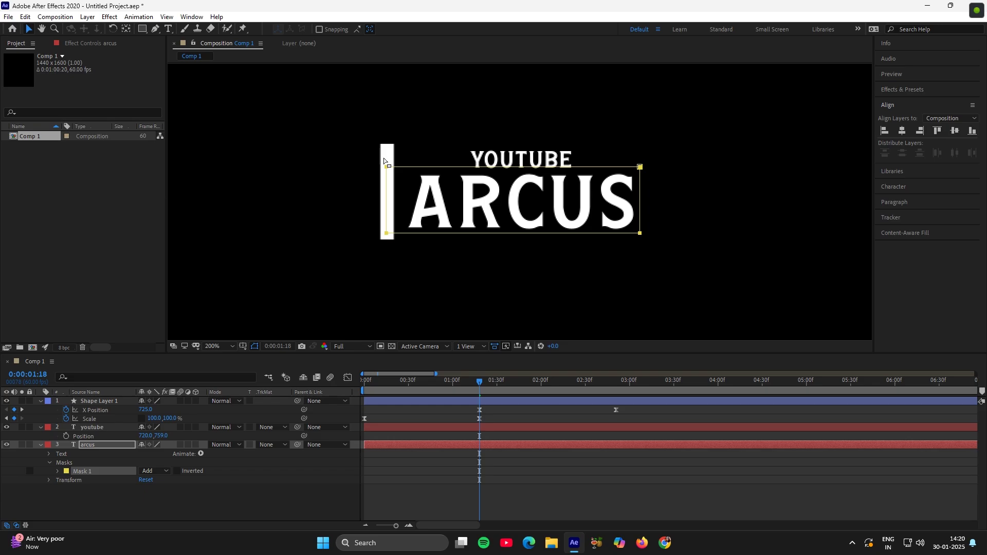
pyautogui.moveTo(401, 167); pyautogui.dragTo(402, 169)
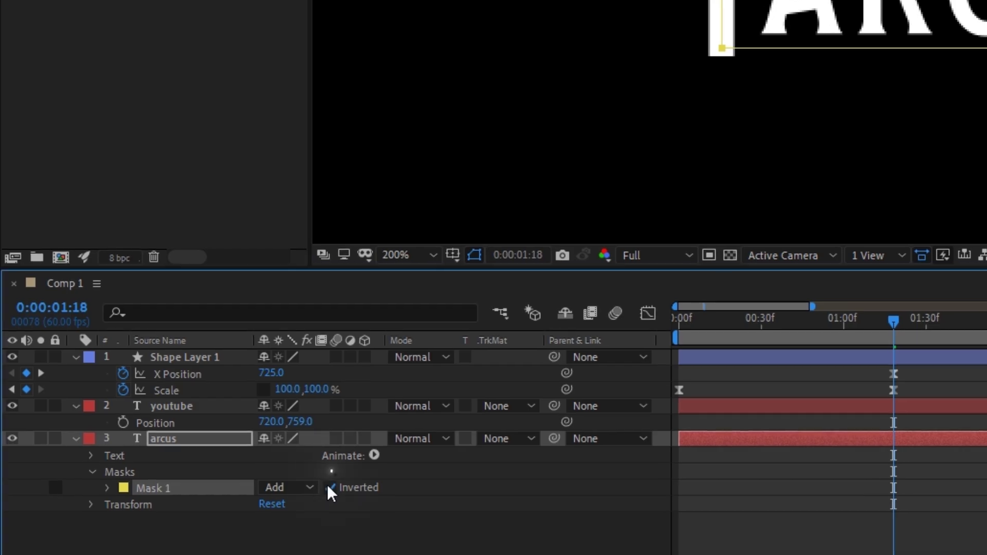
# Step: Invert Mask 1 and animate its path sliding right to 0:00:02:51, revealing ARCUS
pyautogui.click(177, 471)
pyautogui.click(107, 488)
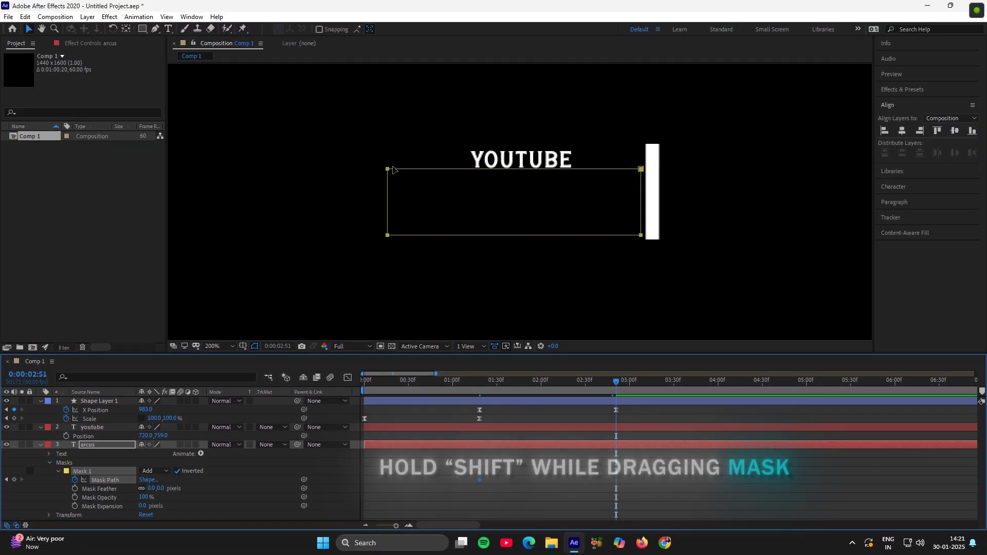
pyautogui.moveTo(395, 173); pyautogui.dragTo(656, 171)
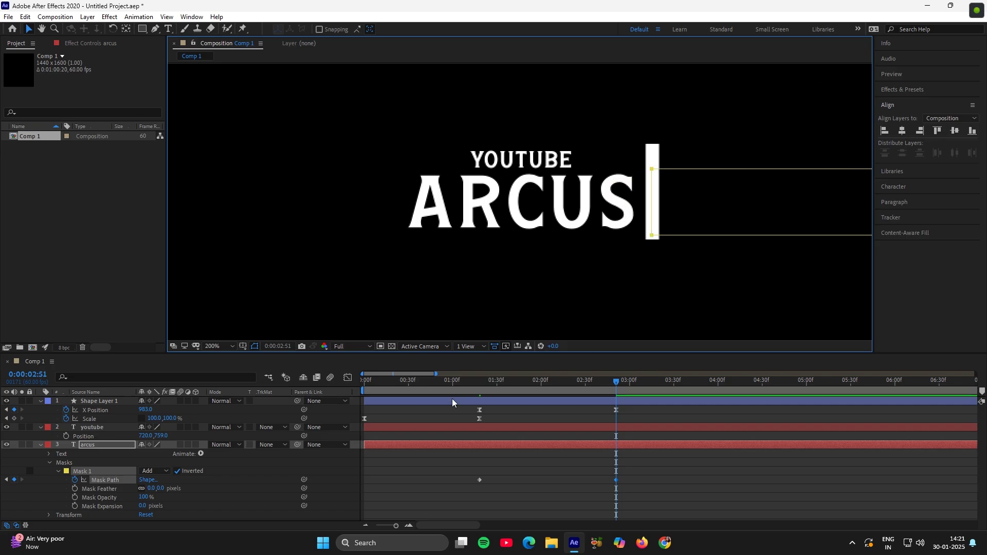
pyautogui.moveTo(467, 481); pyautogui.dragTo(638, 487)
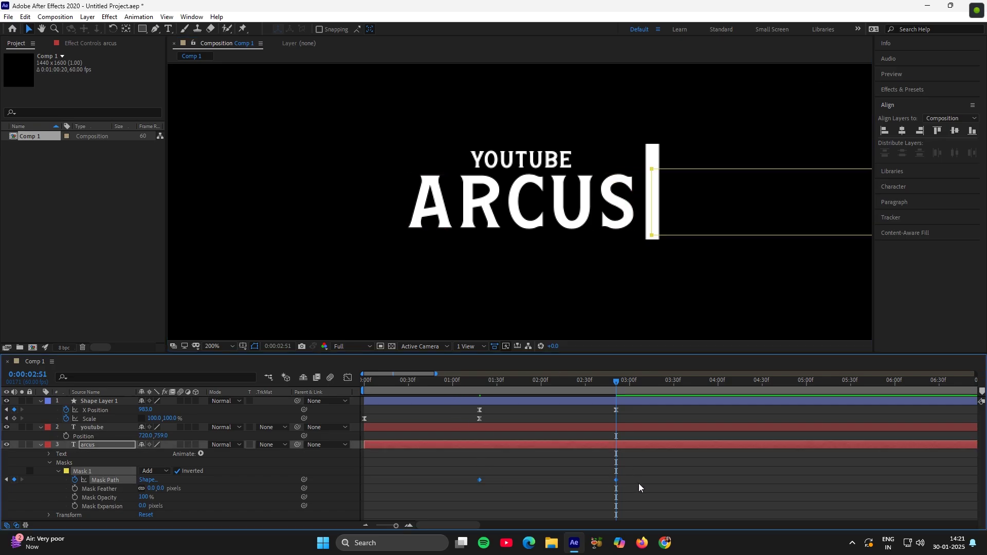
pyautogui.press('F9')
pyautogui.click(347, 377)
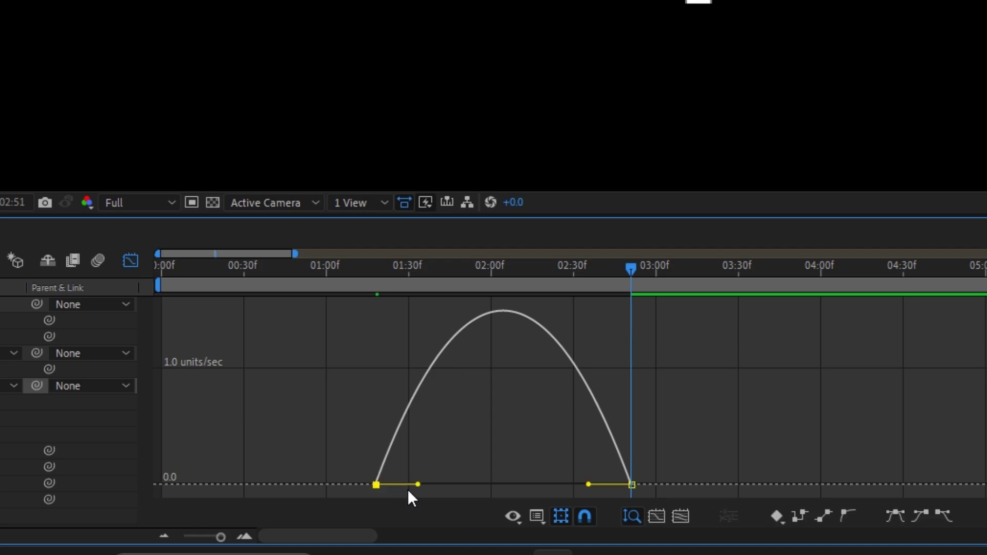
pyautogui.moveTo(418, 485); pyautogui.dragTo(447, 484)
pyautogui.moveTo(588, 485); pyautogui.dragTo(575, 483)
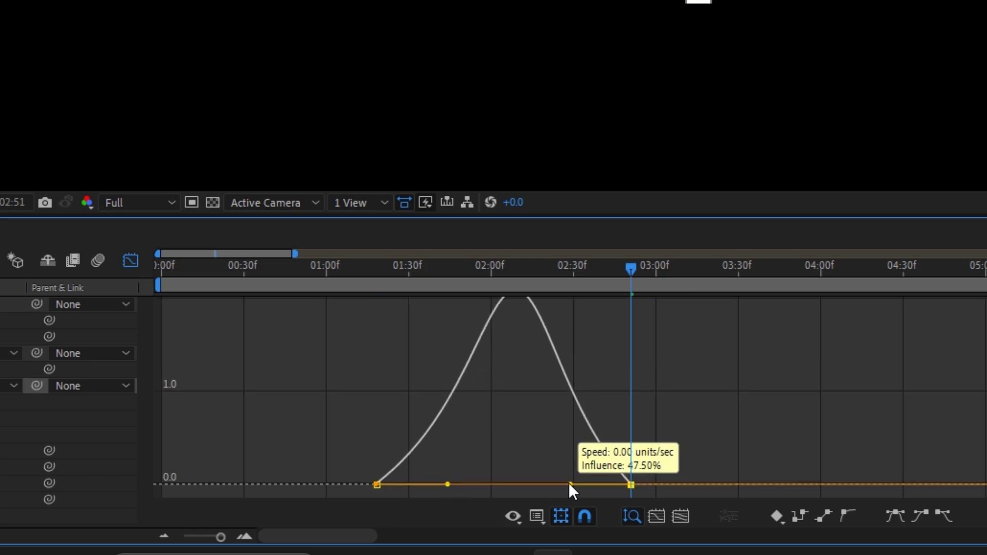
pyautogui.moveTo(569, 484); pyautogui.dragTo(559, 482)
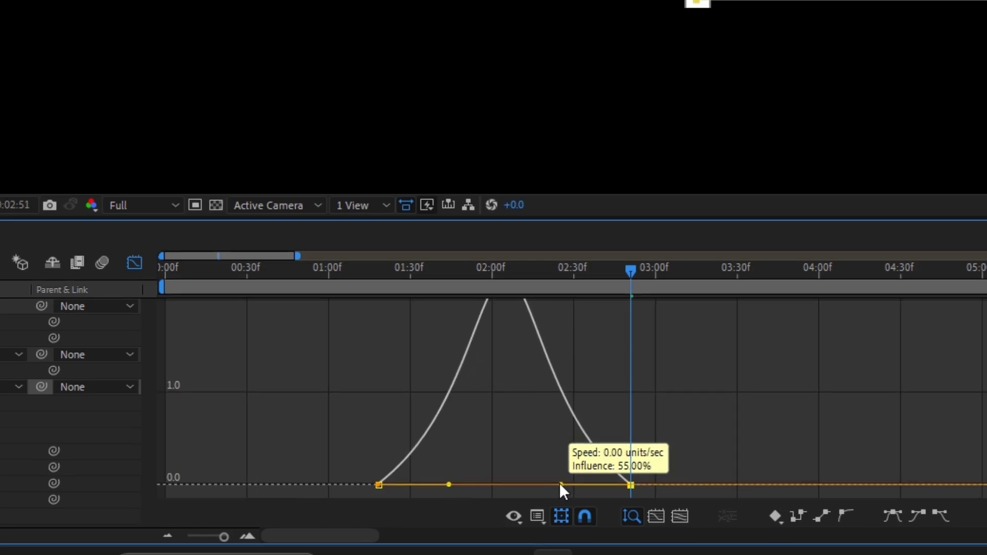
pyautogui.hotkey('shift', 'F3')
pyautogui.moveTo(520, 388); pyautogui.dragTo(477, 393)
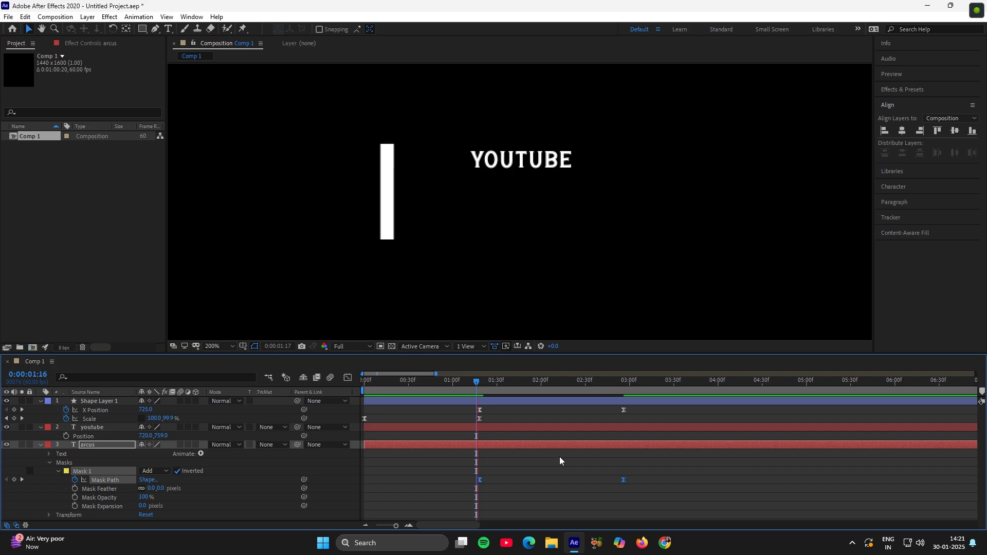
pyautogui.press('space')
pyautogui.press('space')
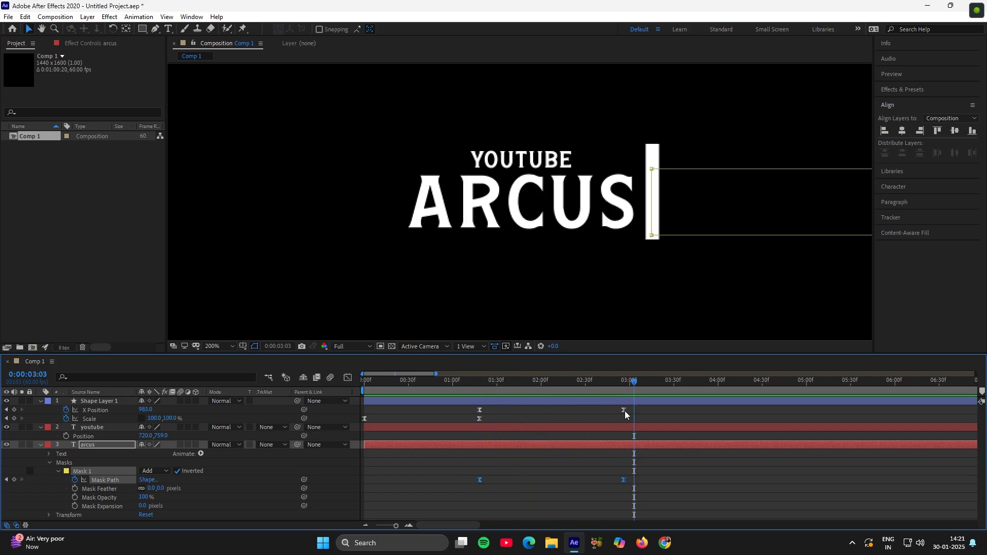
pyautogui.click(624, 388)
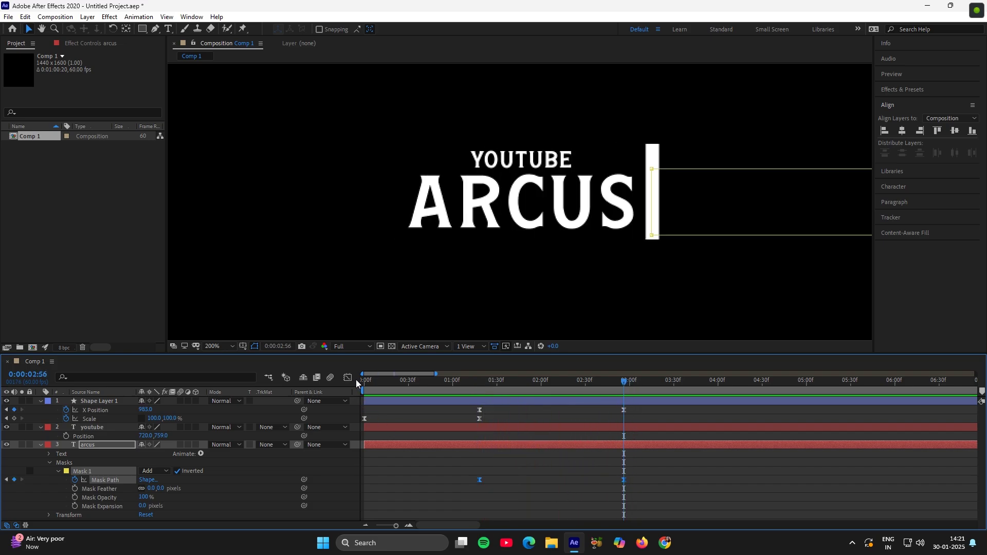
pyautogui.click(597, 493)
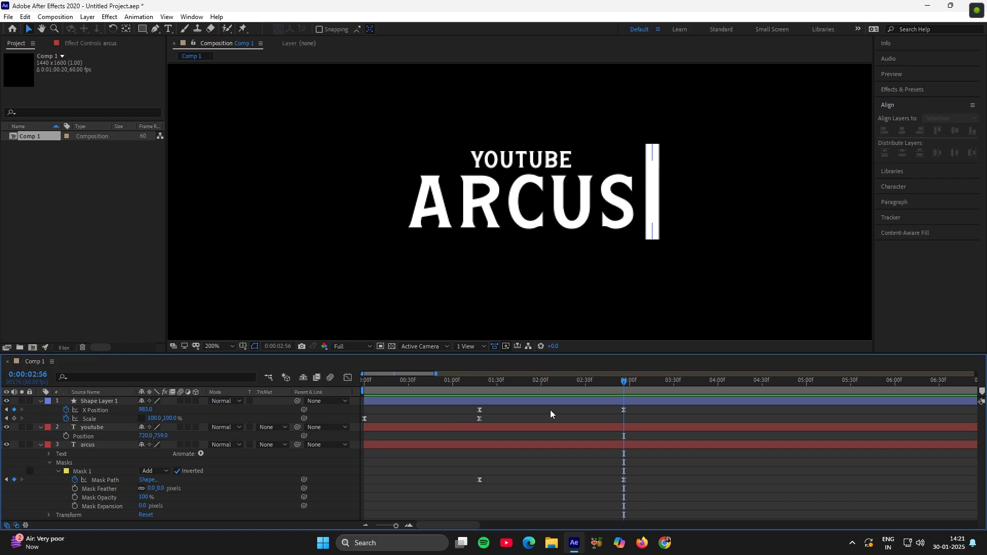
pyautogui.click(585, 430)
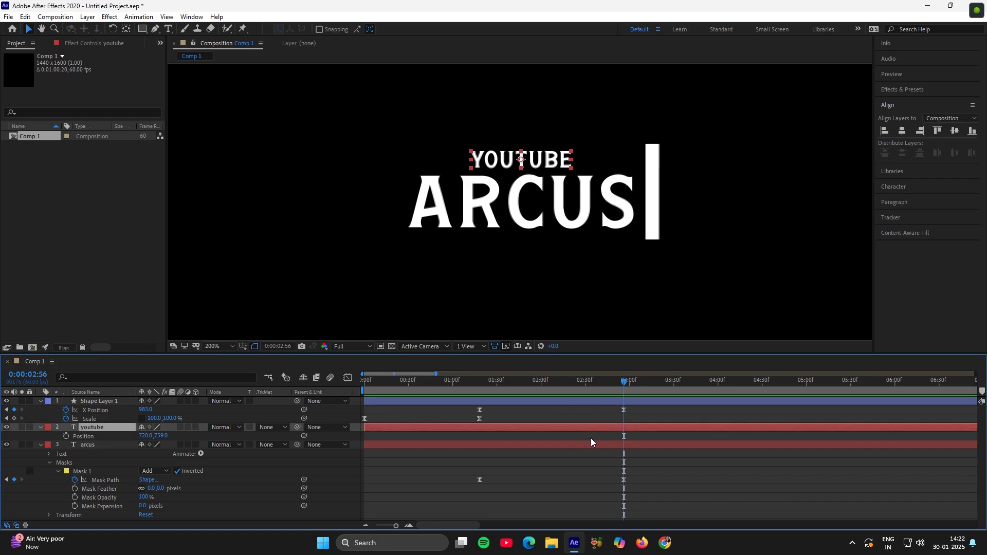
# Step: On Shape Layer 1, add an X Position keyframe of 725 at 0:00:04:43
pyautogui.press('pagedown')
pyautogui.press('pagedown')
pyautogui.press('pagedown')
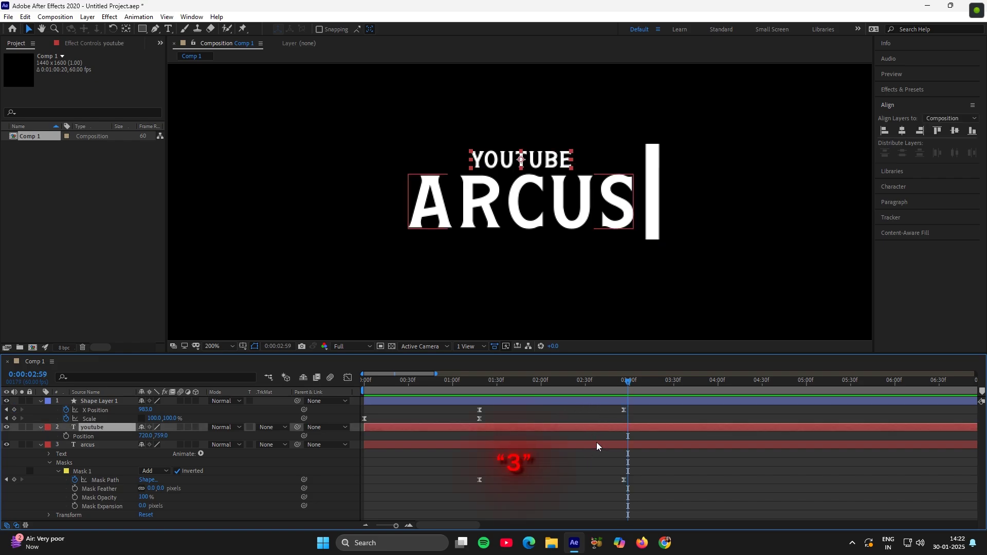
pyautogui.click(597, 401)
pyautogui.press('u')
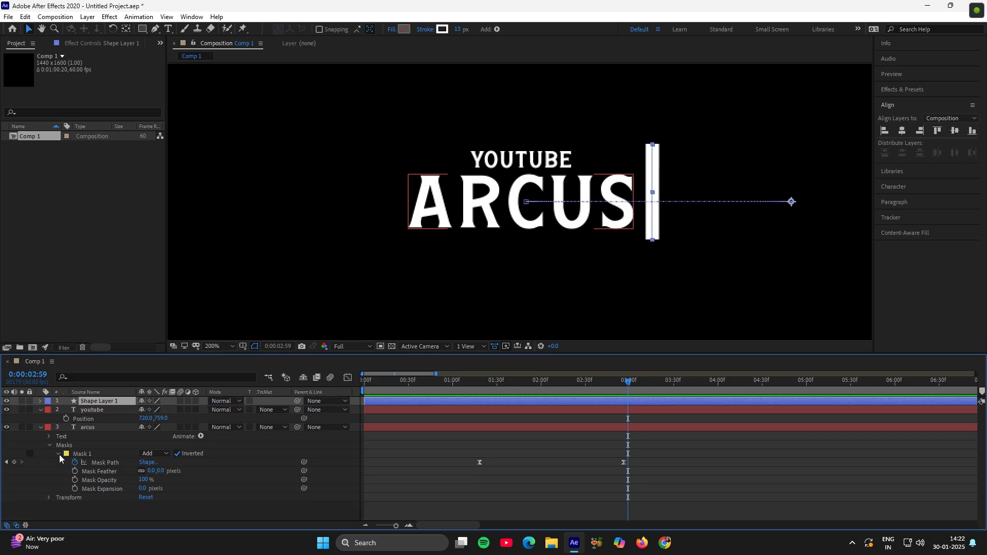
pyautogui.press('u')
pyautogui.click(96, 409)
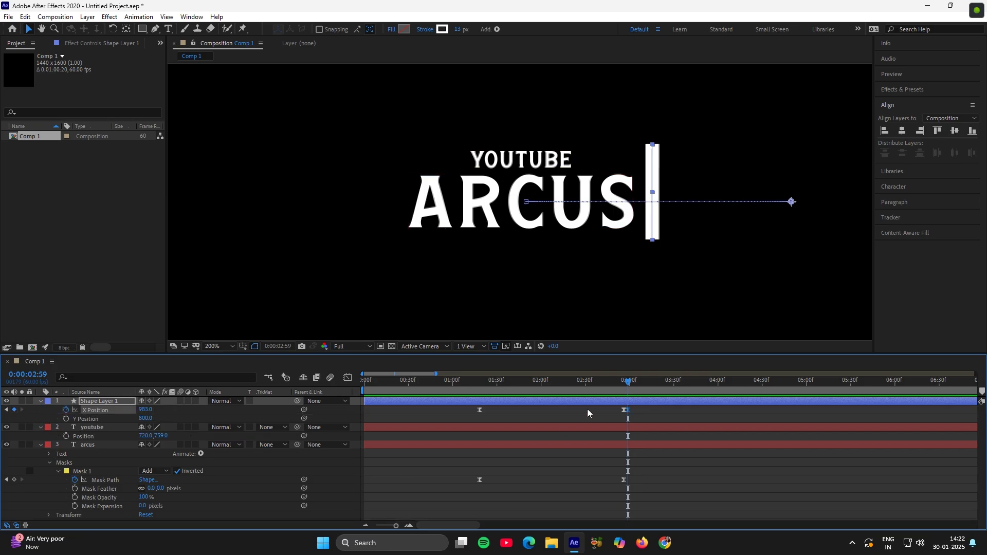
pyautogui.moveTo(649, 390); pyautogui.dragTo(767, 386)
pyautogui.click(481, 389)
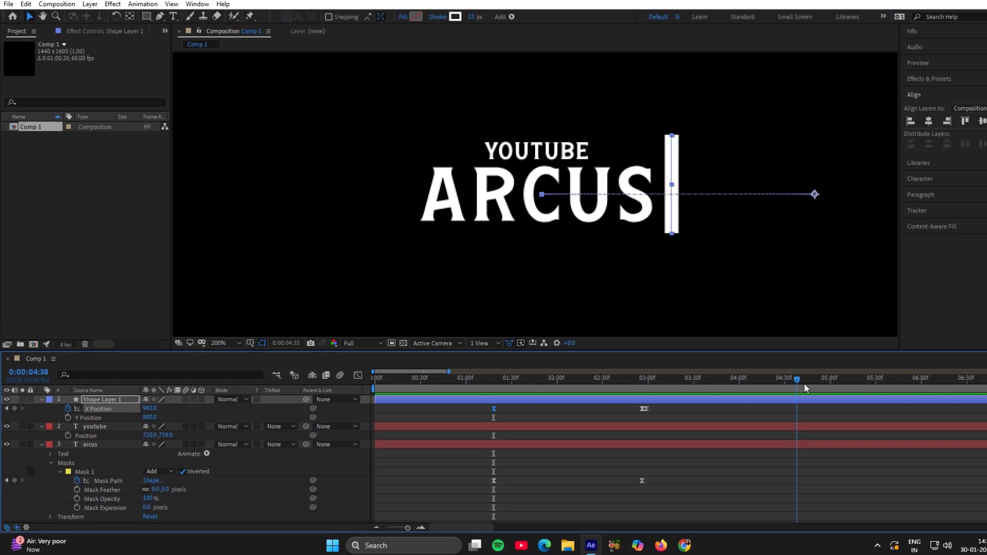
pyautogui.moveTo(804, 383); pyautogui.dragTo(805, 383)
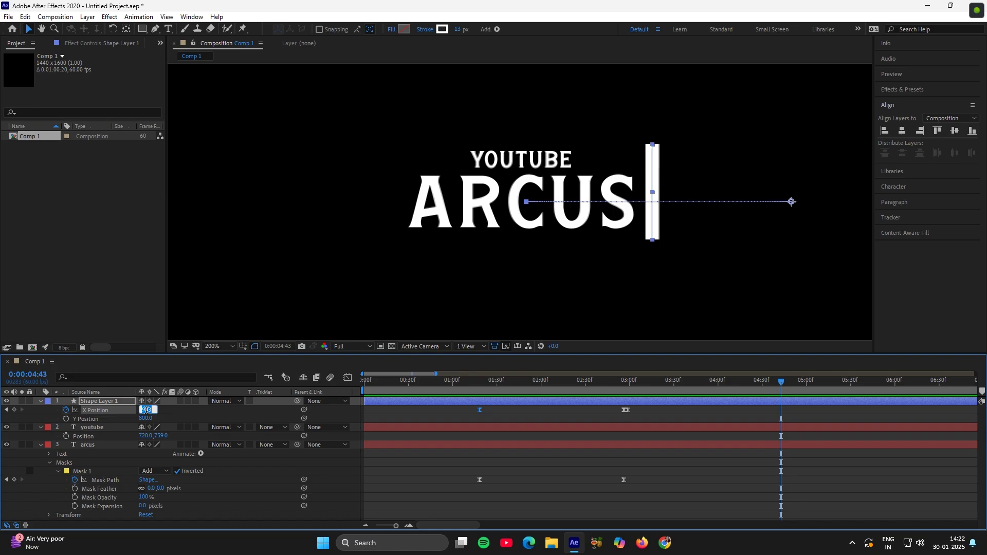
pyautogui.write('725')
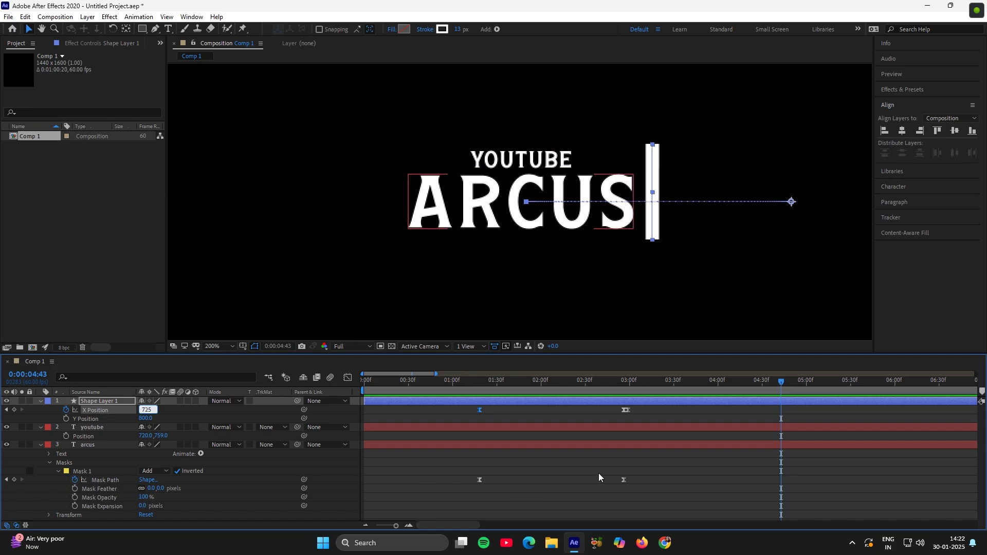
pyautogui.press('Return')
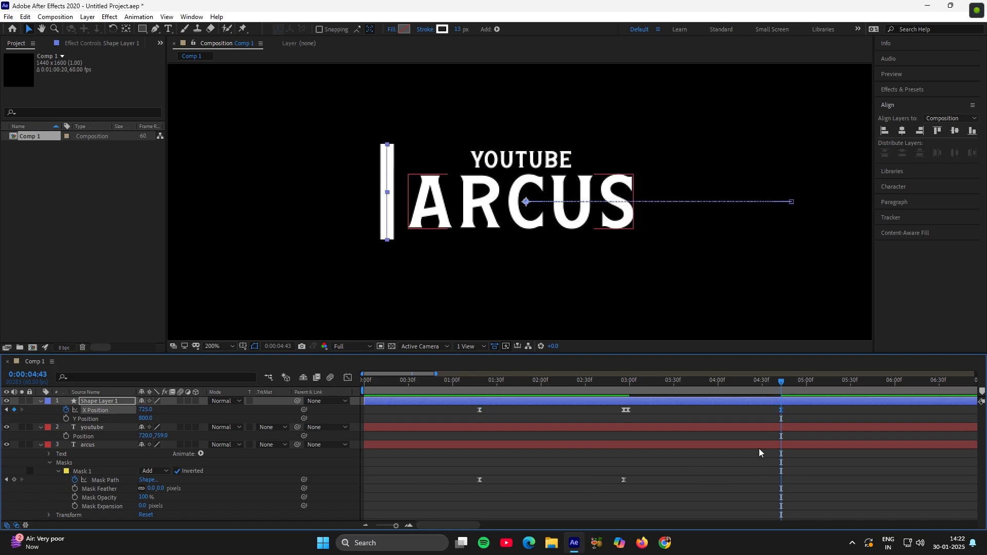
pyautogui.moveTo(803, 407); pyautogui.dragTo(627, 419)
# Step: Set the return slide's keyframe influences to about 38.59% and 49.34% in the speed graph
pyautogui.click(348, 378)
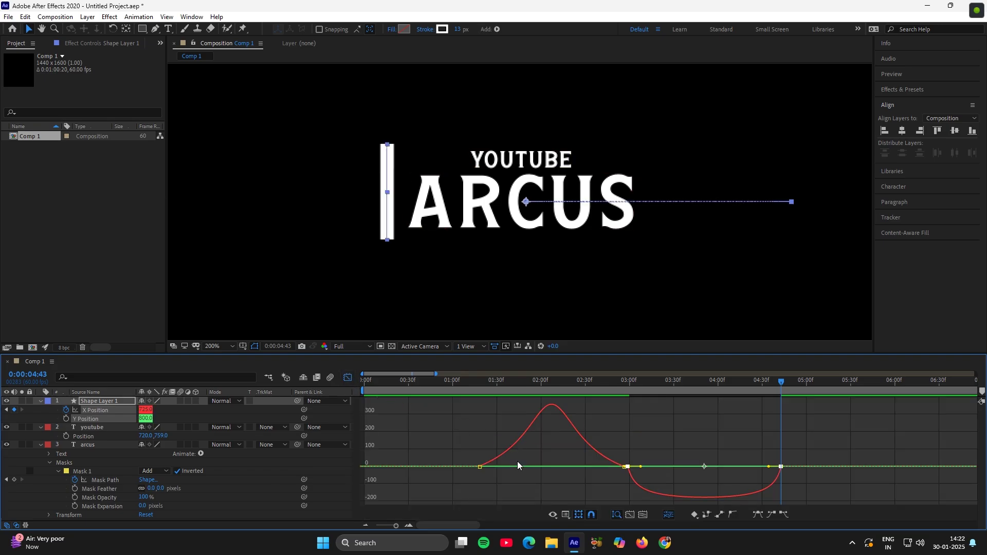
pyautogui.scroll(3, 648, 480)
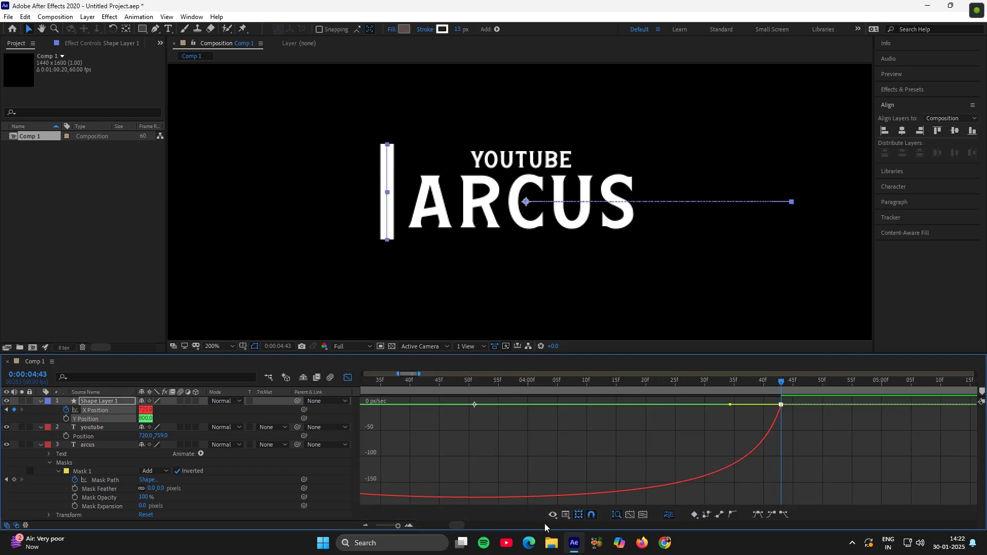
pyautogui.moveTo(459, 526); pyautogui.dragTo(451, 523)
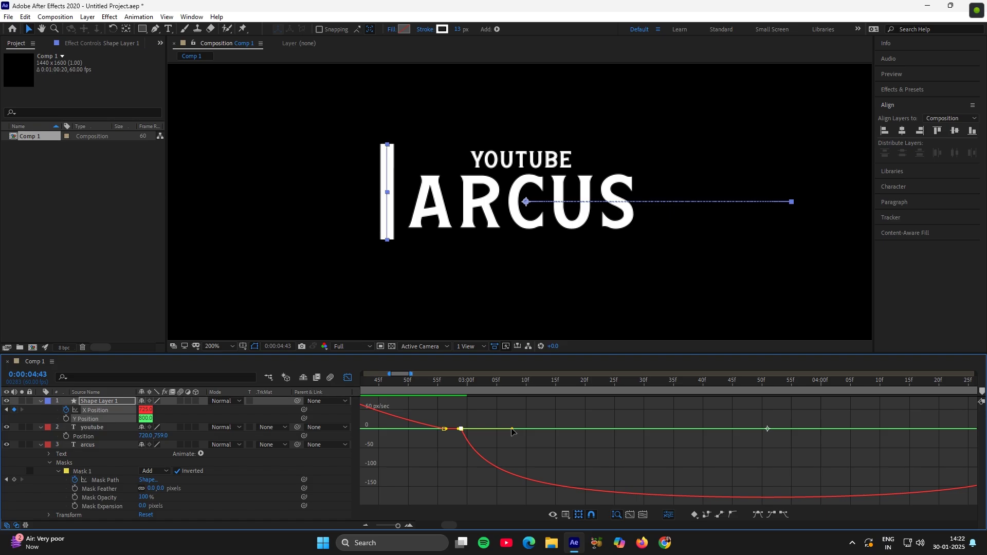
pyautogui.moveTo(512, 431); pyautogui.dragTo(634, 430)
pyautogui.scroll(-2, 669, 439)
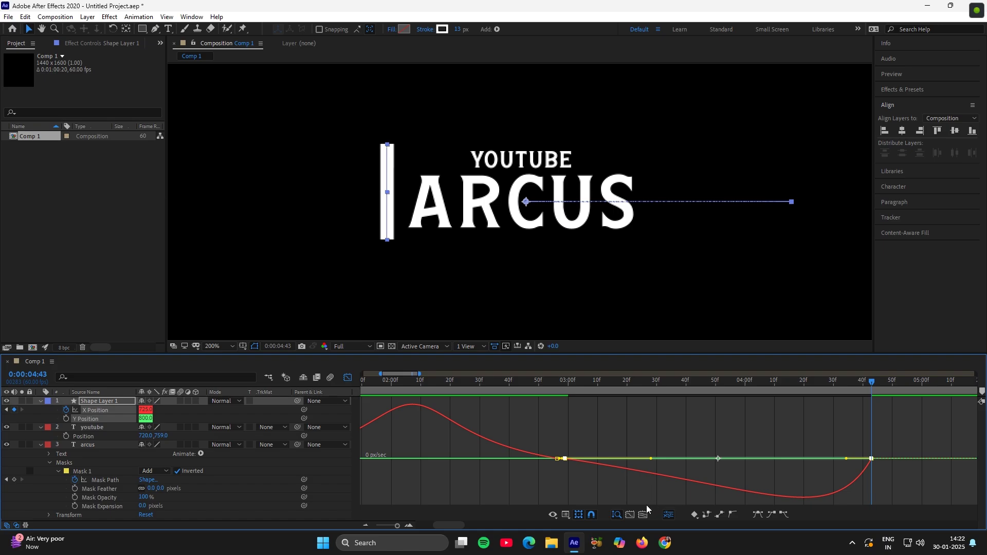
pyautogui.moveTo(456, 526); pyautogui.dragTo(471, 525)
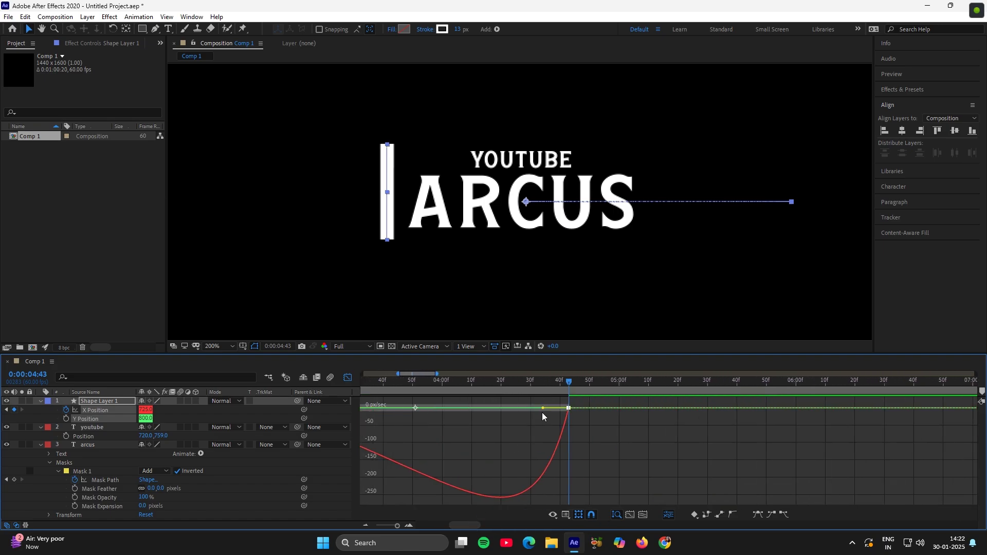
pyautogui.moveTo(543, 409); pyautogui.dragTo(483, 409)
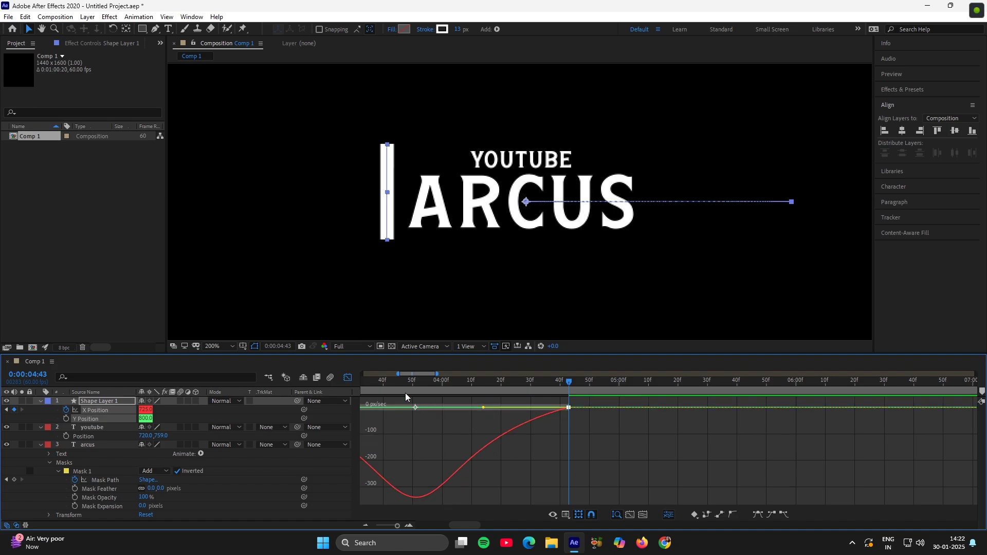
pyautogui.hotkey('shift', 'F3')
pyautogui.press('-')
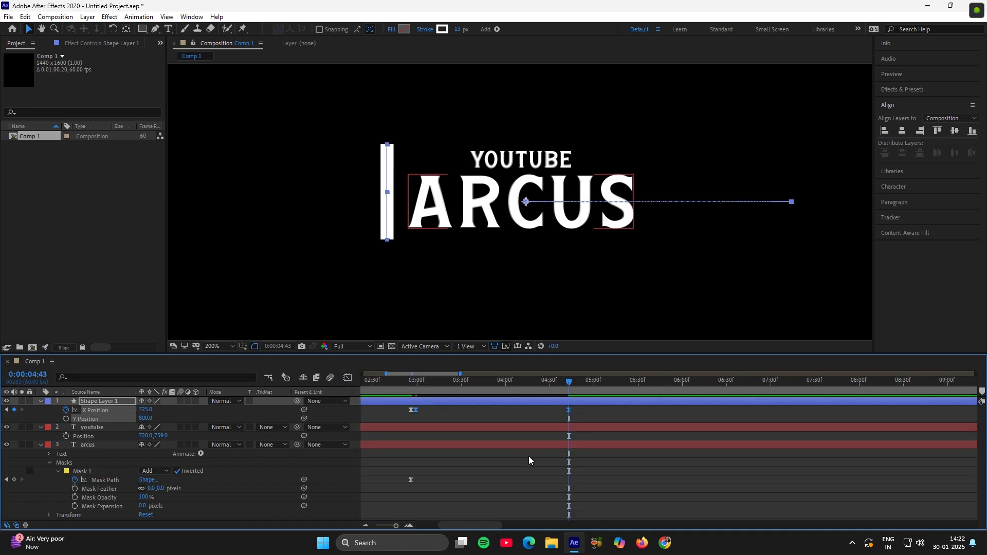
pyautogui.click(420, 391)
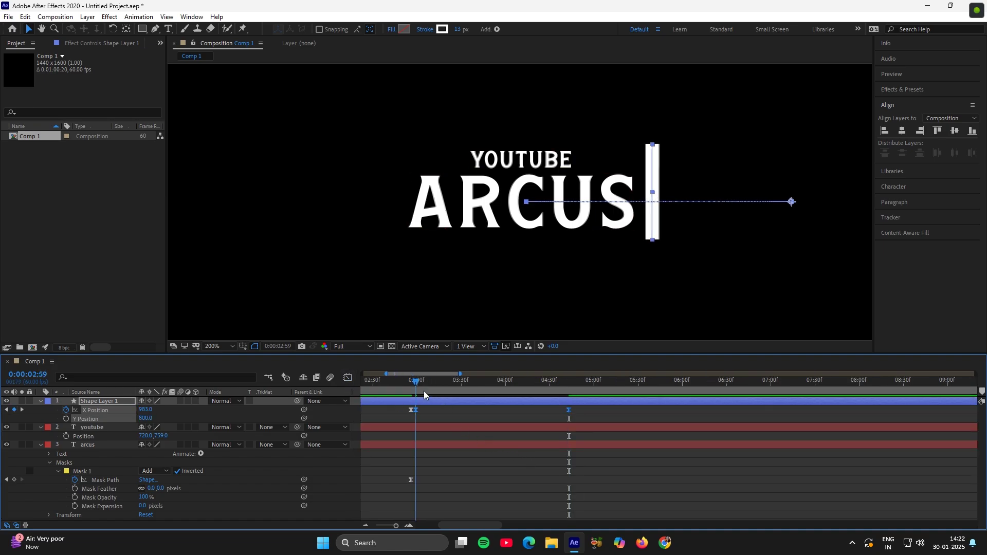
# Step: Split the youtube layer at 2:59 and delete its earlier piece
pyautogui.click(425, 427)
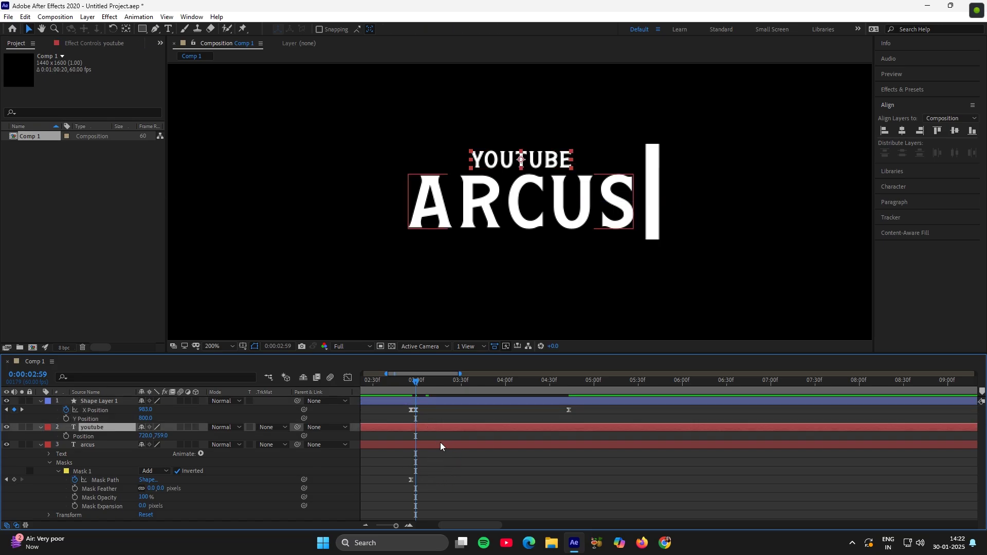
pyautogui.hotkey('ctrl', 'shift', 'd')
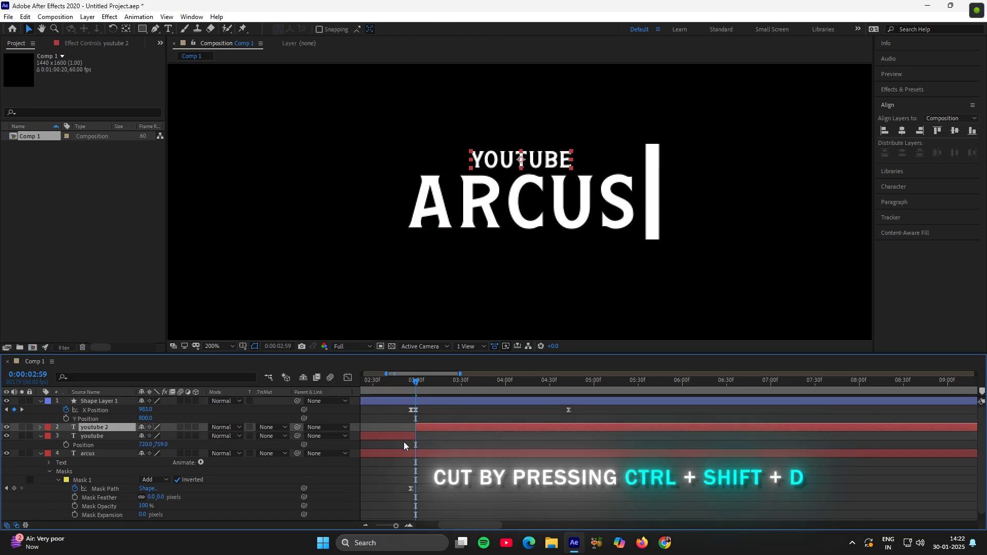
pyautogui.click(405, 437)
pyautogui.press('Delete')
pyautogui.click(434, 427)
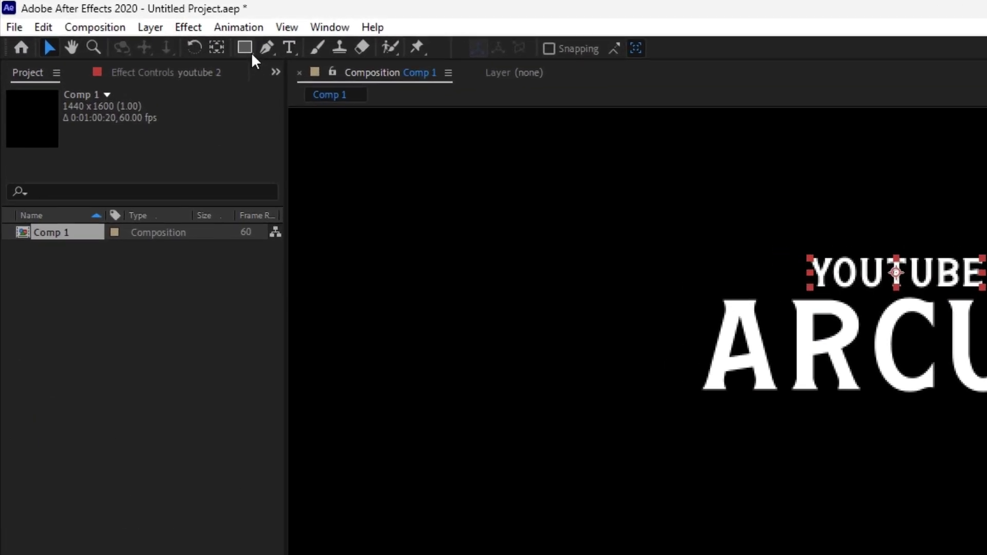
# Step: Give youtube 2 an inverted rectangle mask whose path slides left from 2:59 to 4:43
pyautogui.click(143, 30)
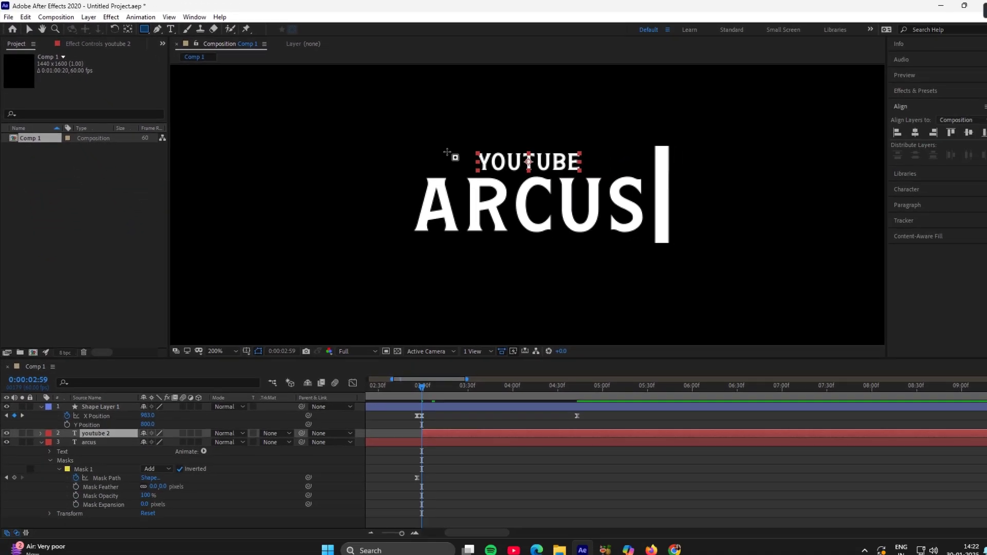
pyautogui.moveTo(447, 151); pyautogui.dragTo(652, 172)
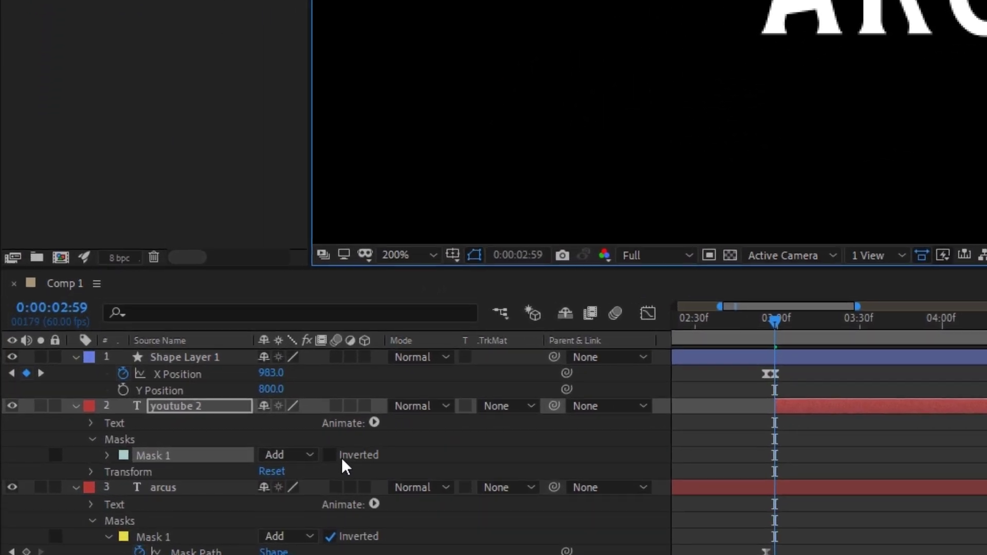
pyautogui.click(177, 453)
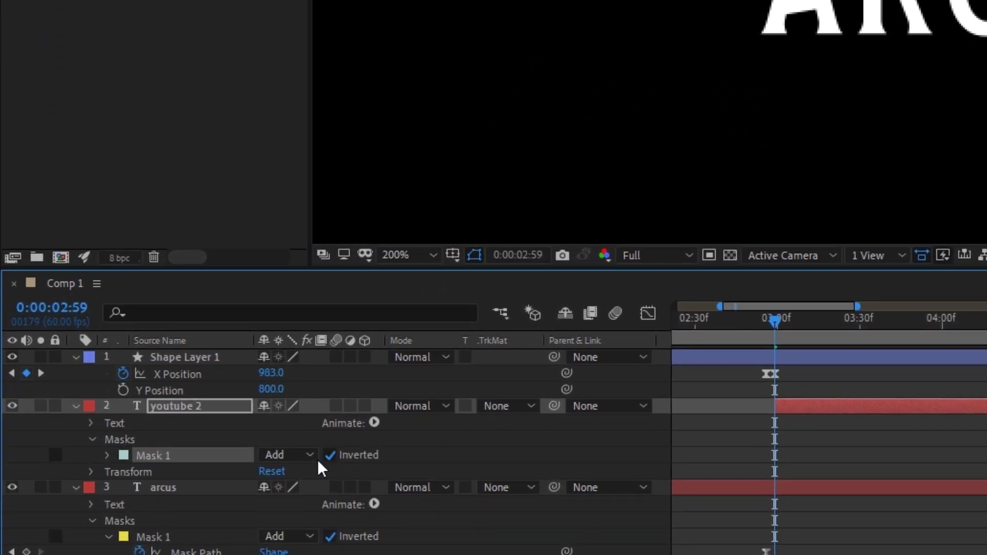
pyautogui.click(107, 456)
pyautogui.click(139, 471)
pyautogui.click(761, 360)
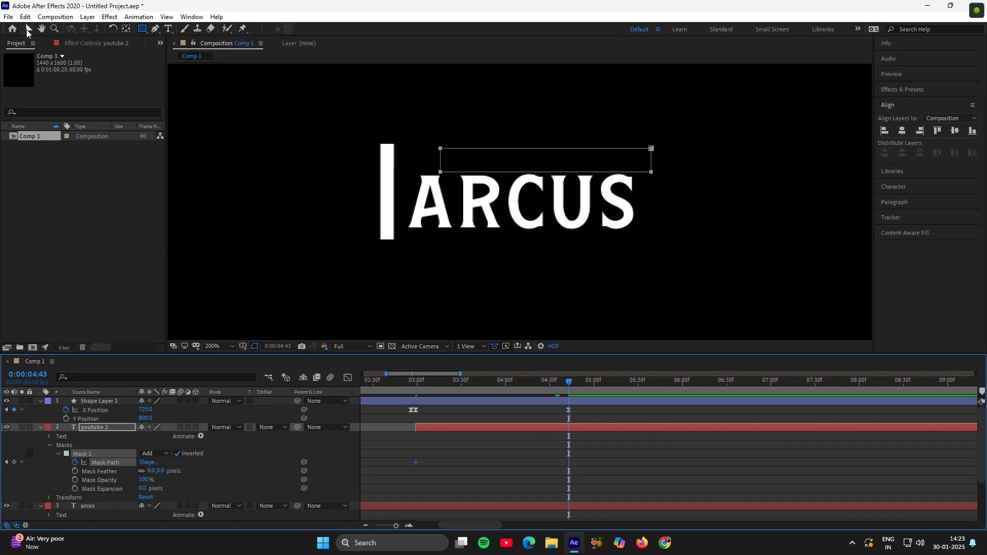
pyautogui.click(28, 29)
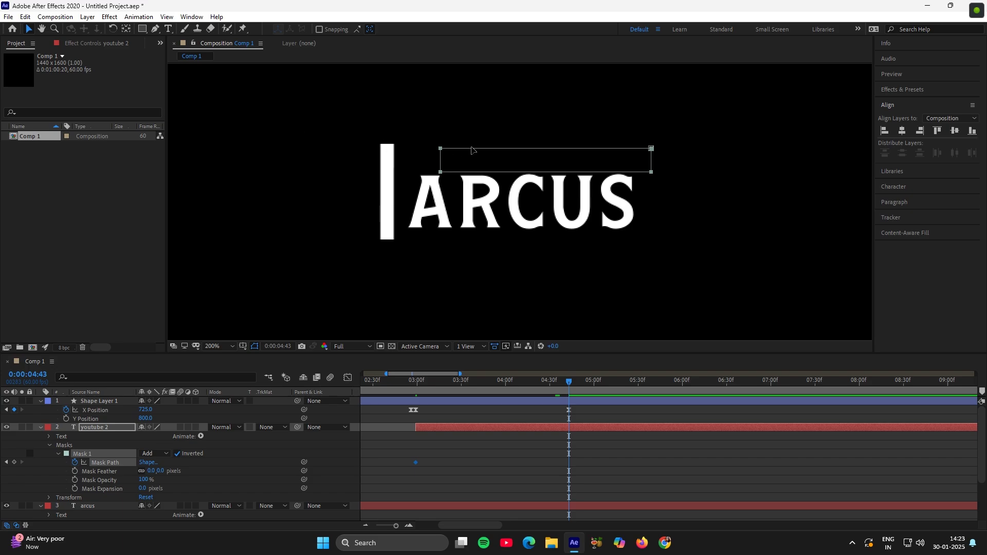
pyautogui.moveTo(503, 152); pyautogui.dragTo(239, 176)
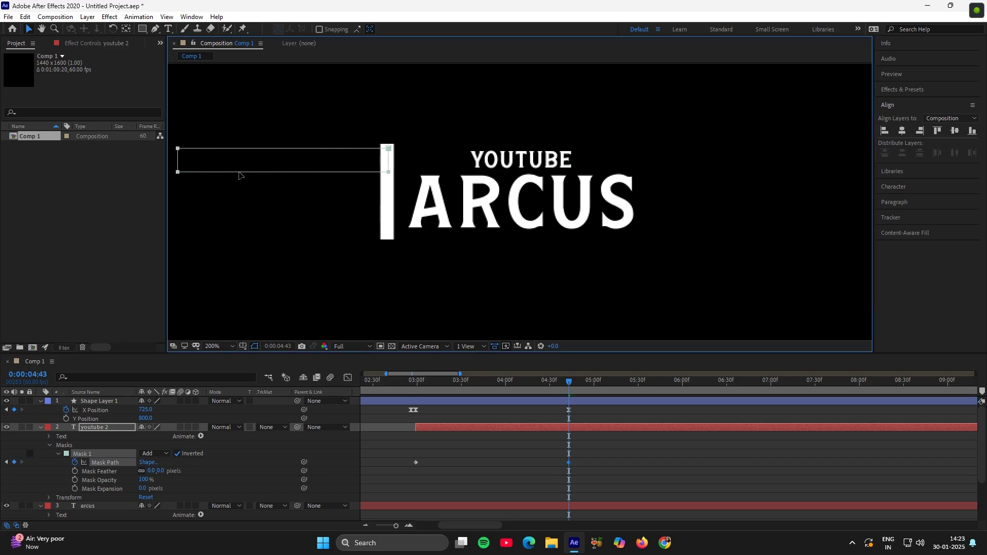
pyautogui.moveTo(390, 455); pyautogui.dragTo(595, 474)
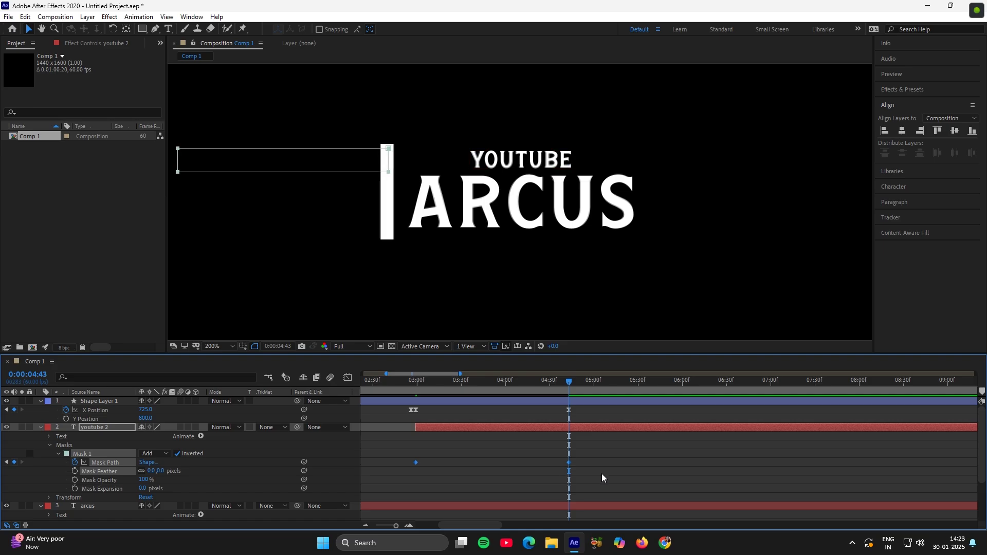
# Step: Raise both YOUTUBE Mask Path keyframe influences to about 56%, then preview from 2:59
pyautogui.click(351, 382)
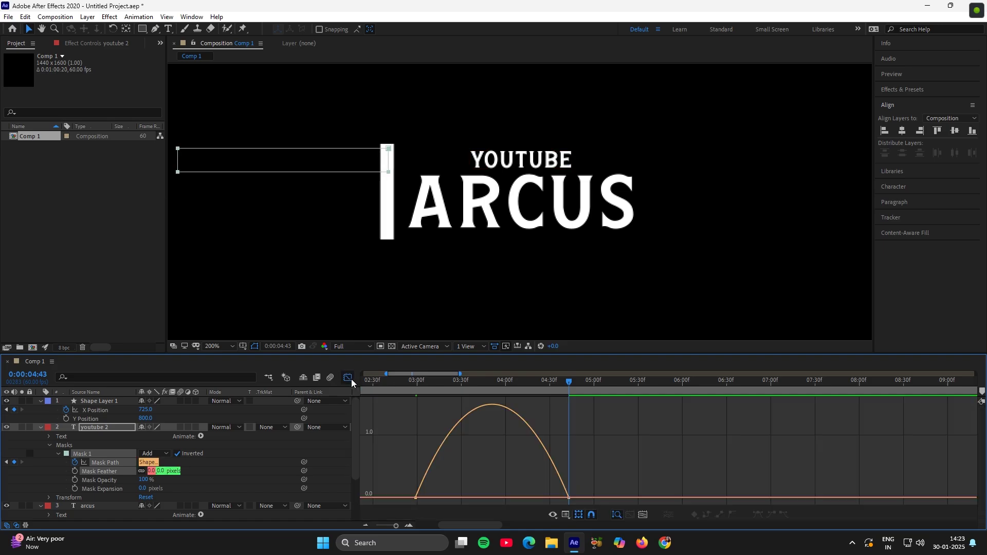
pyautogui.click(351, 384)
pyautogui.click(254, 465)
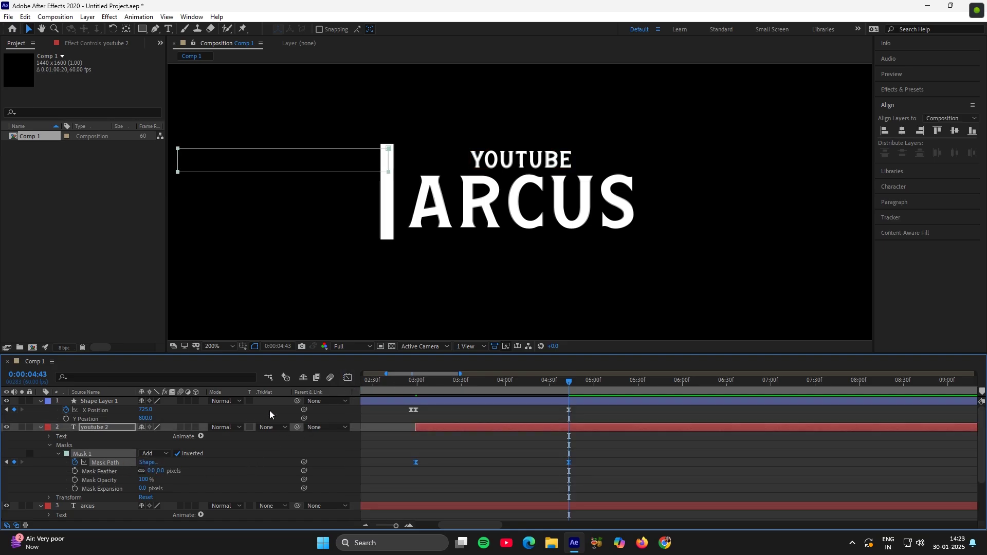
pyautogui.click(348, 378)
pyautogui.click(416, 498)
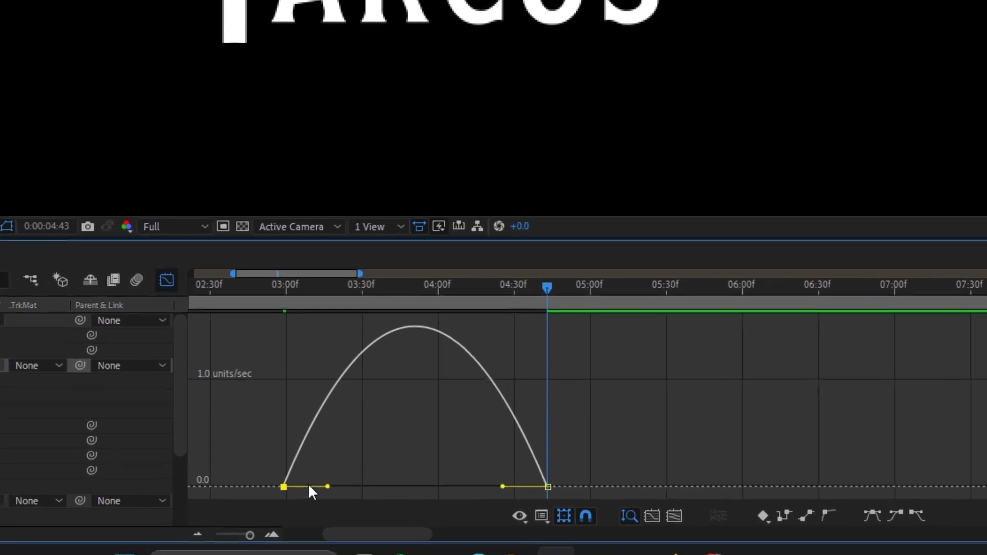
pyautogui.moveTo(439, 498); pyautogui.dragTo(458, 498)
pyautogui.moveTo(337, 485); pyautogui.dragTo(339, 485)
pyautogui.moveTo(494, 485); pyautogui.dragTo(462, 486)
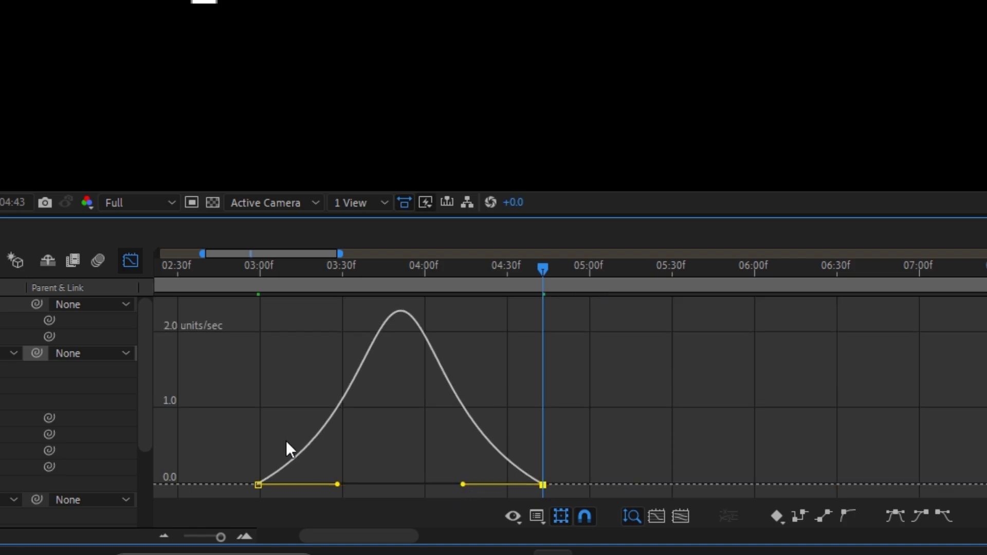
pyautogui.hotkey('shift', 'F3')
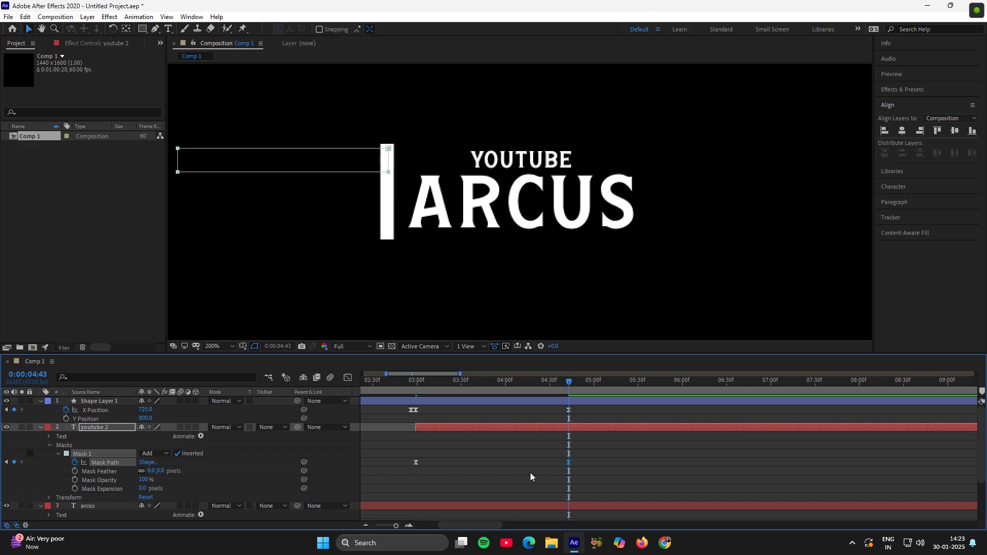
pyautogui.moveTo(429, 394); pyautogui.dragTo(422, 393)
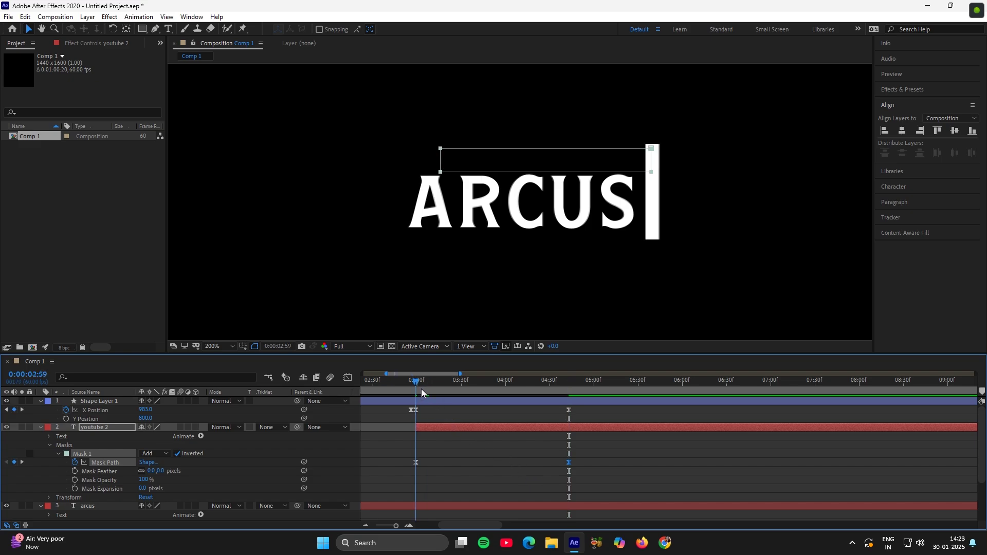
pyautogui.press('space')
pyautogui.press('space')
# Step: Duplicate the arcus text layer and delete Mask 1 from the arcus 2 copy
pyautogui.click(428, 508)
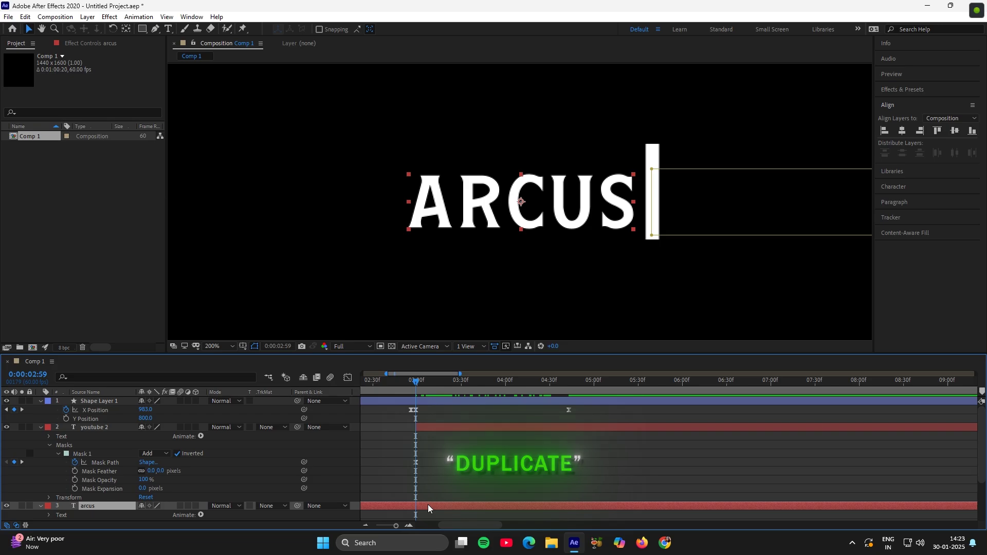
pyautogui.hotkey('ctrl', 'd')
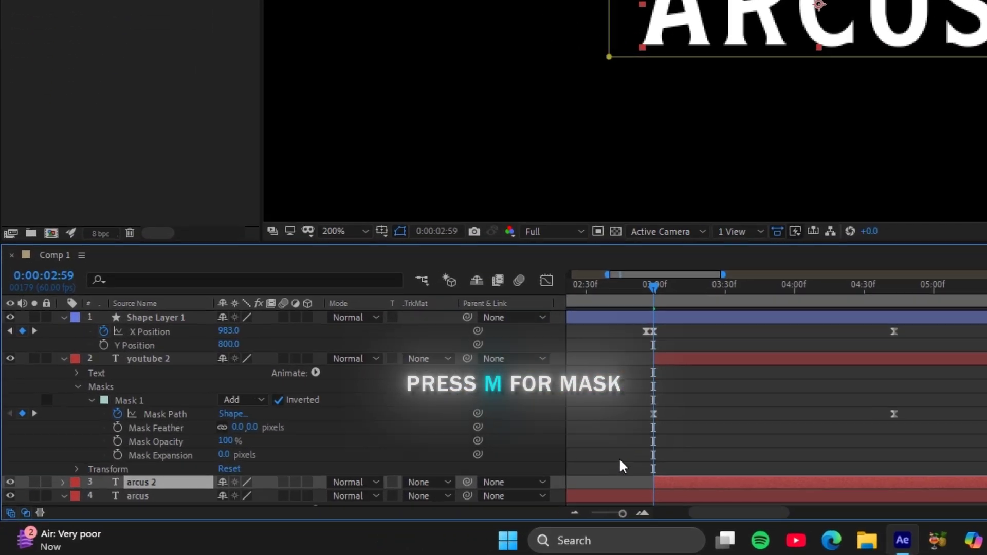
pyautogui.press('m')
pyautogui.click(188, 497)
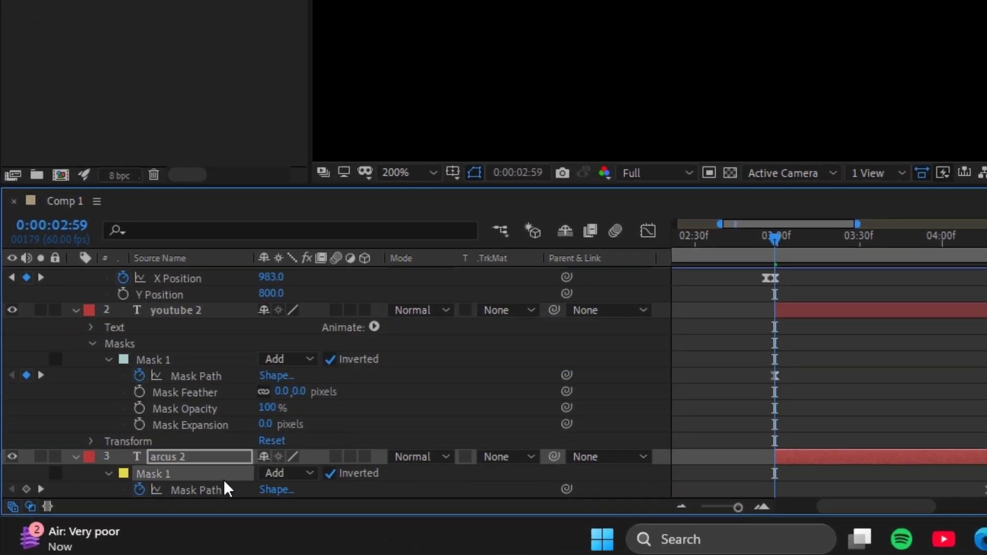
pyautogui.press('Delete')
# Step: Swap fill and stroke on arcus 2 so ARCUS shows as outlined text with a 2 px white stroke
pyautogui.click(800, 471)
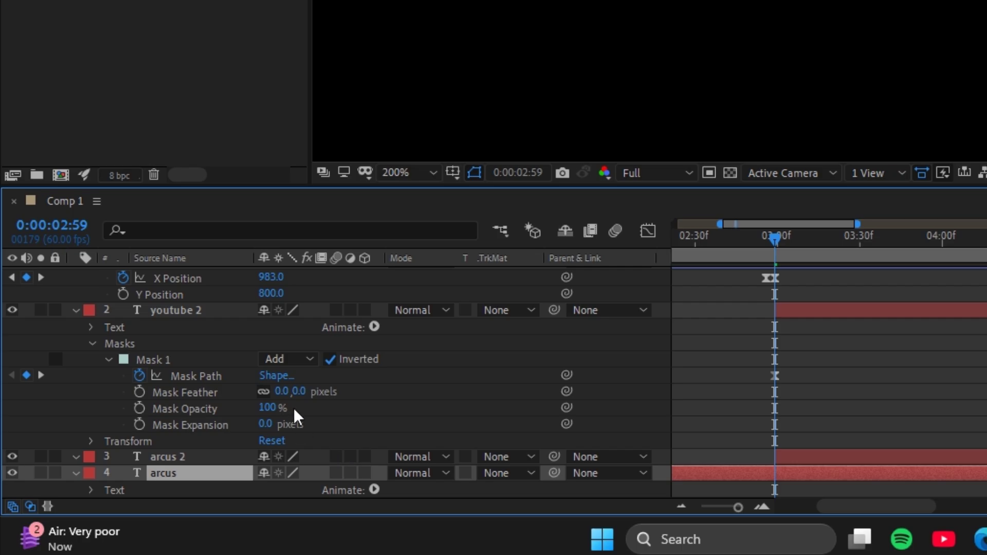
pyautogui.click(781, 455)
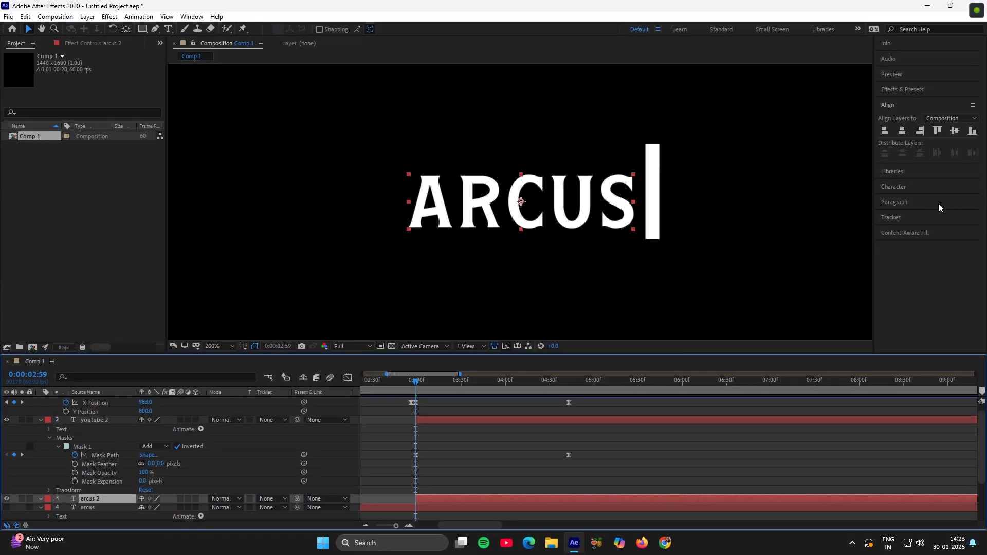
pyautogui.click(929, 190)
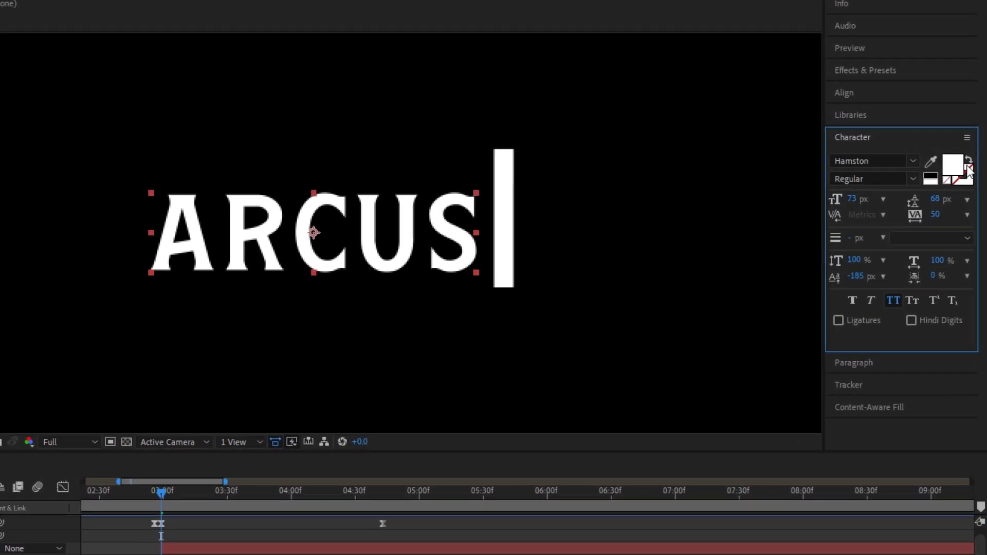
pyautogui.click(974, 151)
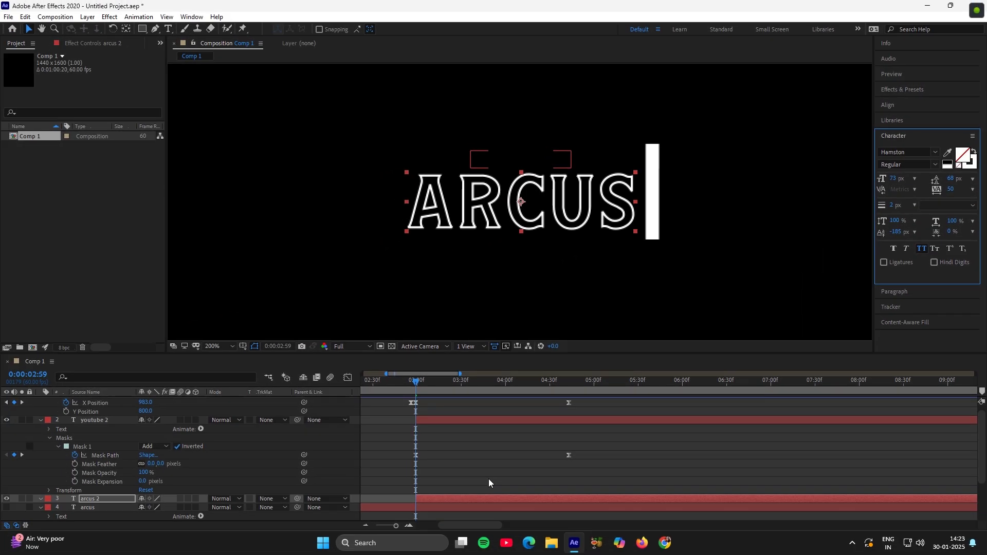
# Step: Draw an inverted rectangle mask over the ARCUS copy and keyframe its Mask Path at 02:59
pyautogui.click(142, 29)
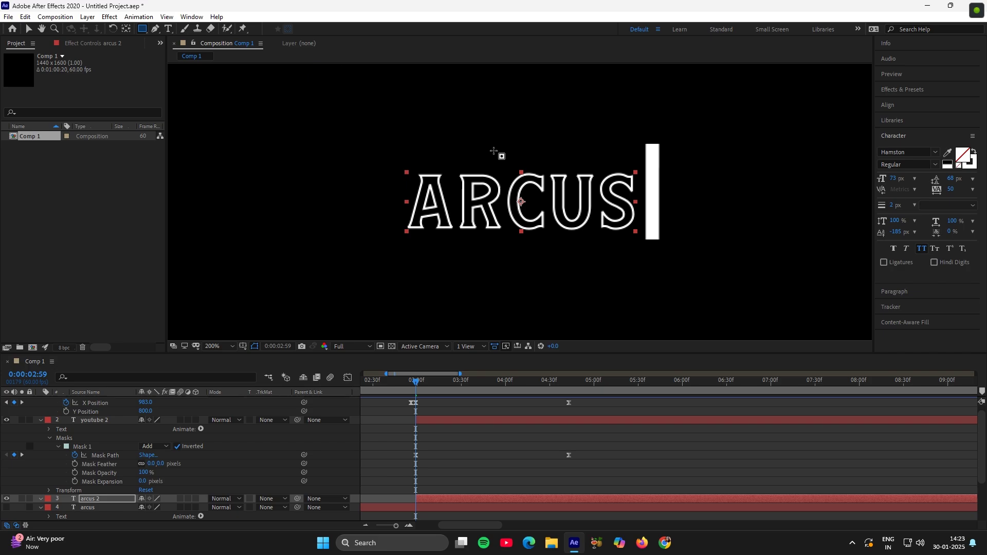
pyautogui.moveTo(383, 167); pyautogui.dragTo(652, 236)
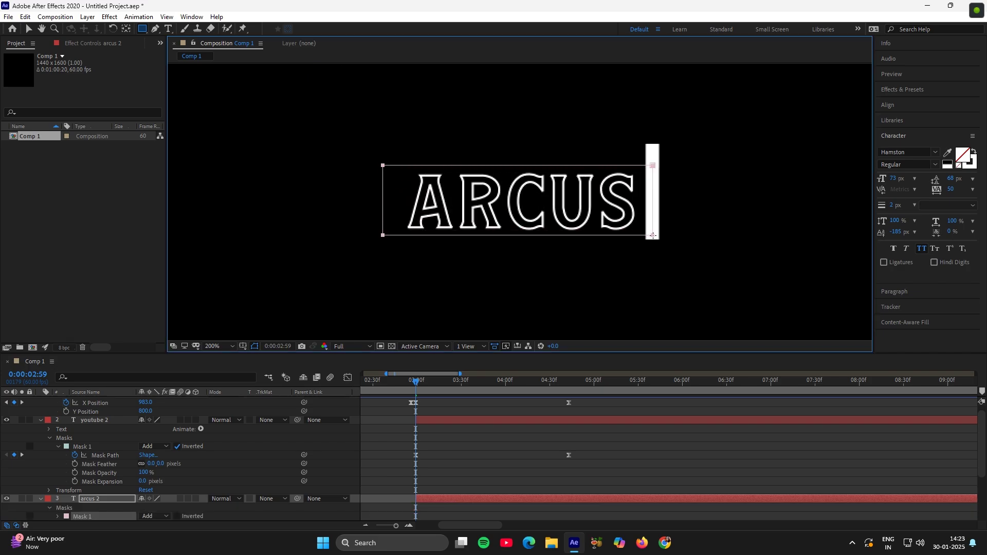
pyautogui.scroll(-2, 86, 501)
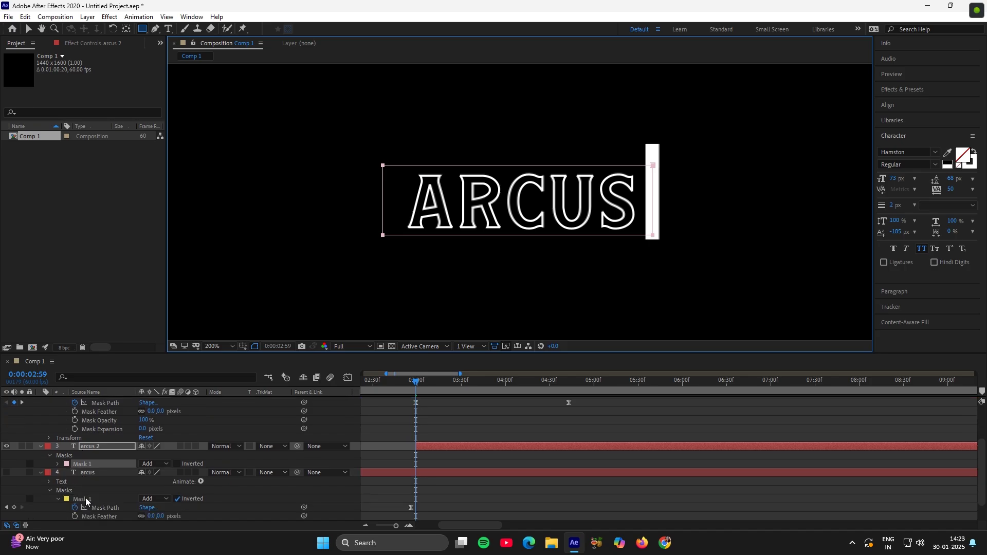
pyautogui.click(178, 464)
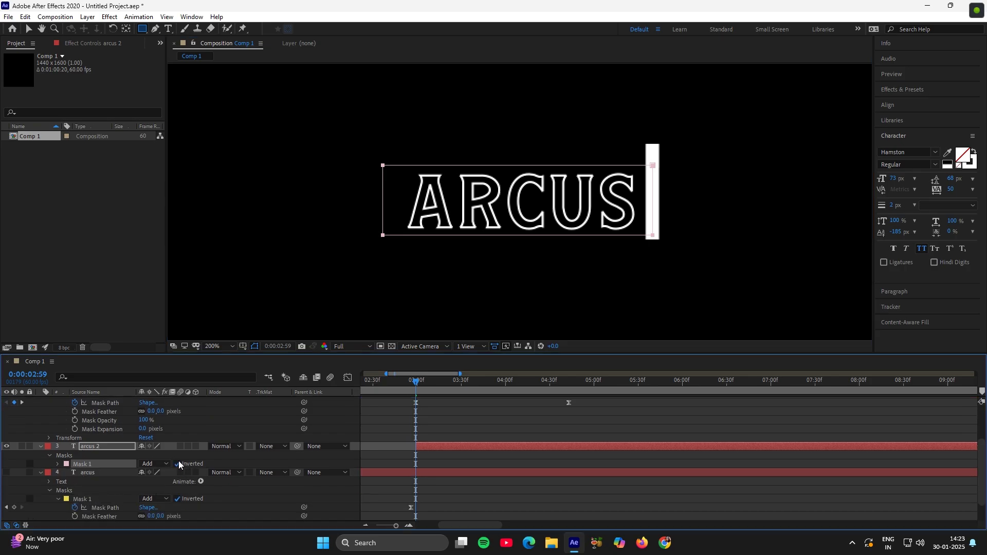
pyautogui.click(57, 464)
pyautogui.click(75, 473)
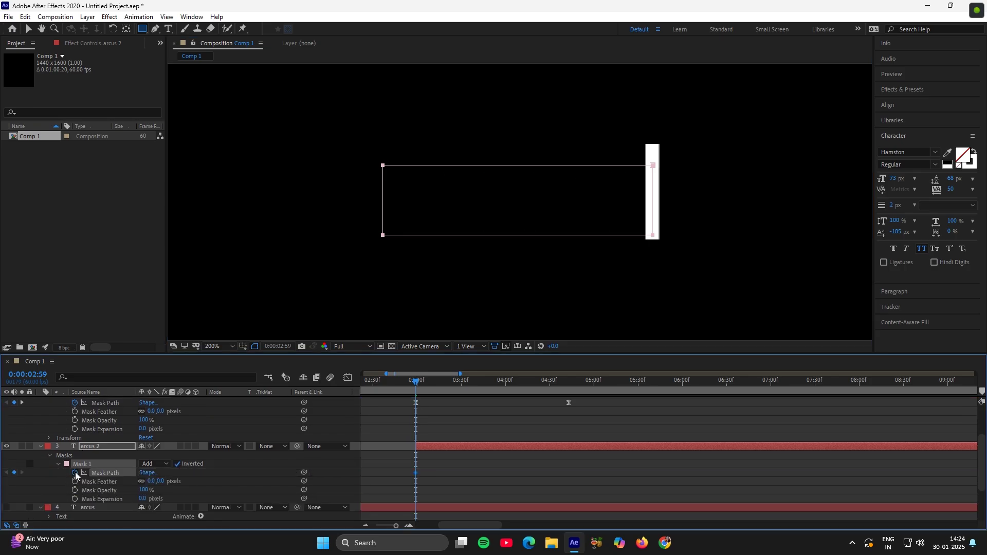
# Step: At 04:43, slide the mask left to reveal outlined ARCUS, then select both Mask Path keyframes
pyautogui.click(564, 387)
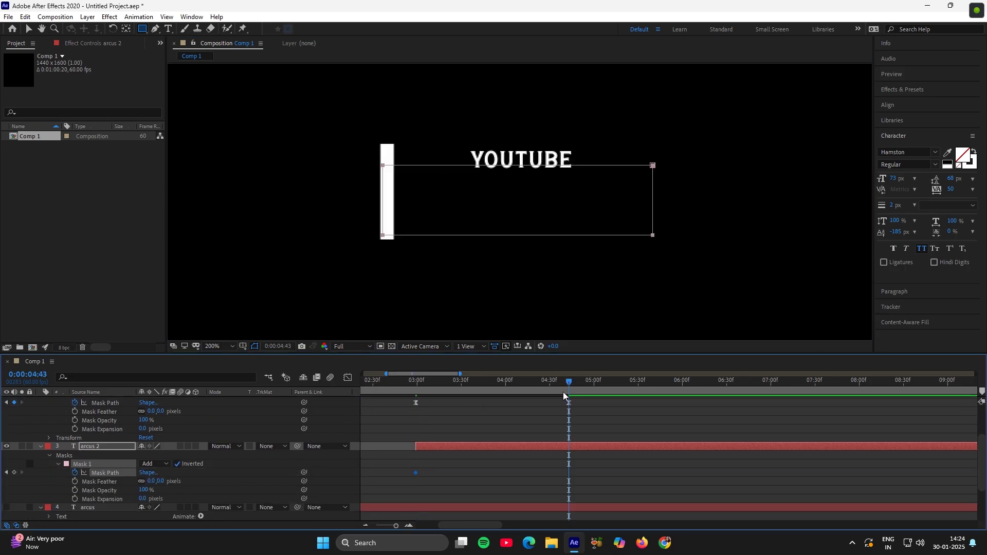
pyautogui.click(31, 30)
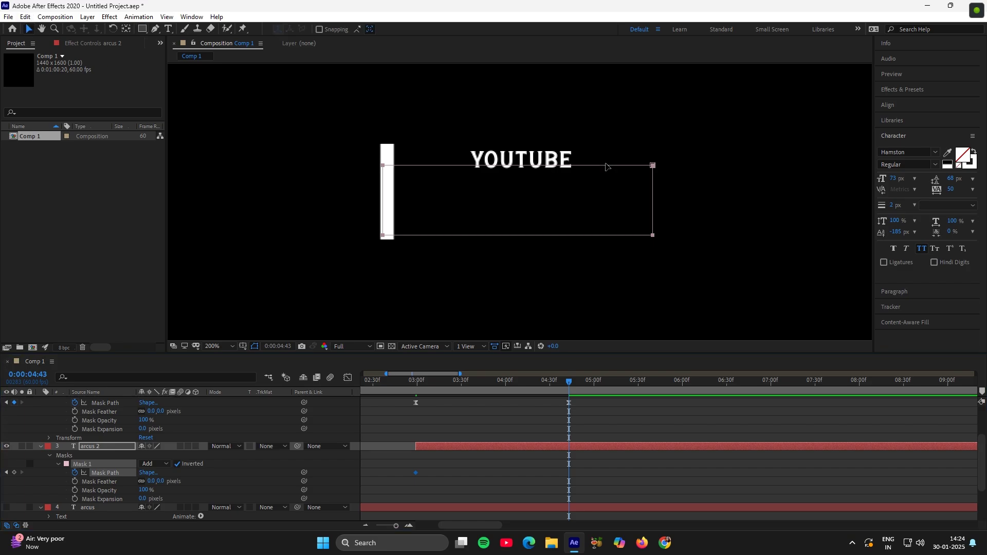
pyautogui.moveTo(606, 166); pyautogui.dragTo(340, 169)
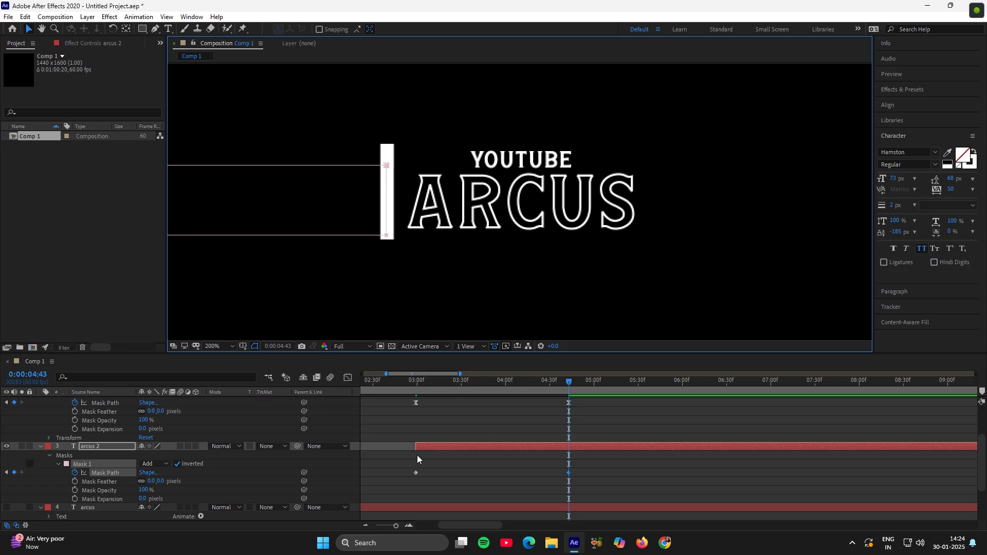
pyautogui.moveTo(395, 461)
pyautogui.mouseDown()
pyautogui.moveTo(576, 471)
pyautogui.moveTo(604, 487)
pyautogui.mouseUp()
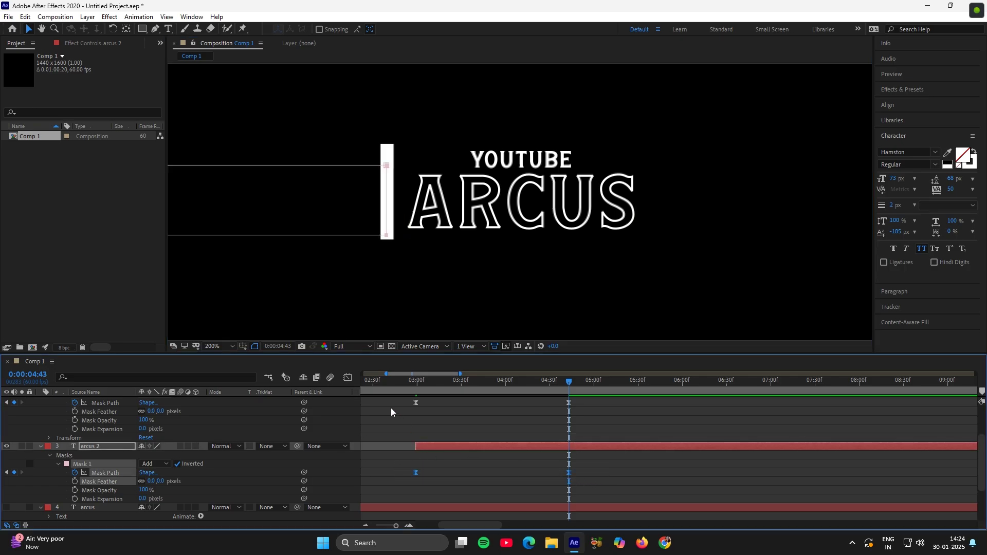
pyautogui.click(350, 378)
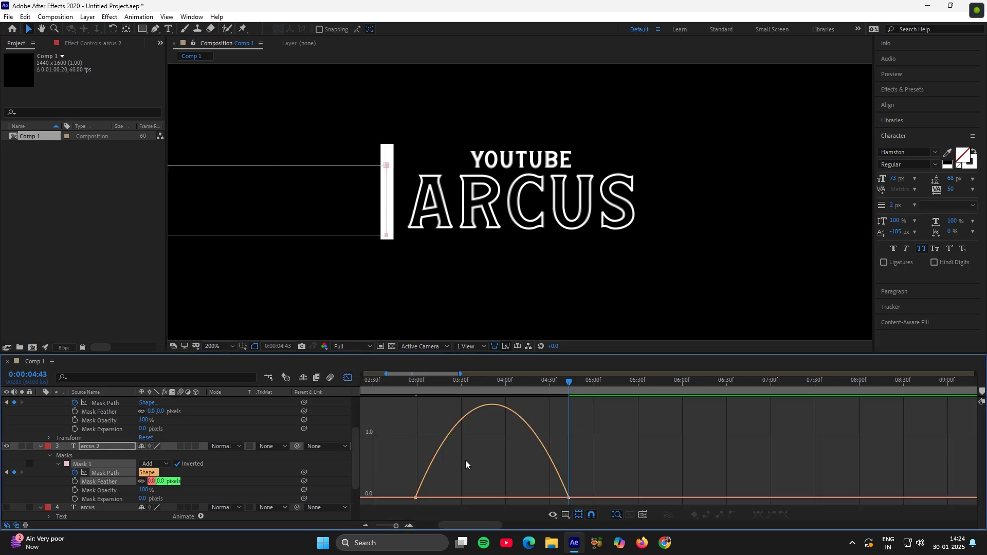
# Step: Give both Mask Path keyframes about 55% ease influence, preview from 02:39, and return to 02:59
pyautogui.click(348, 378)
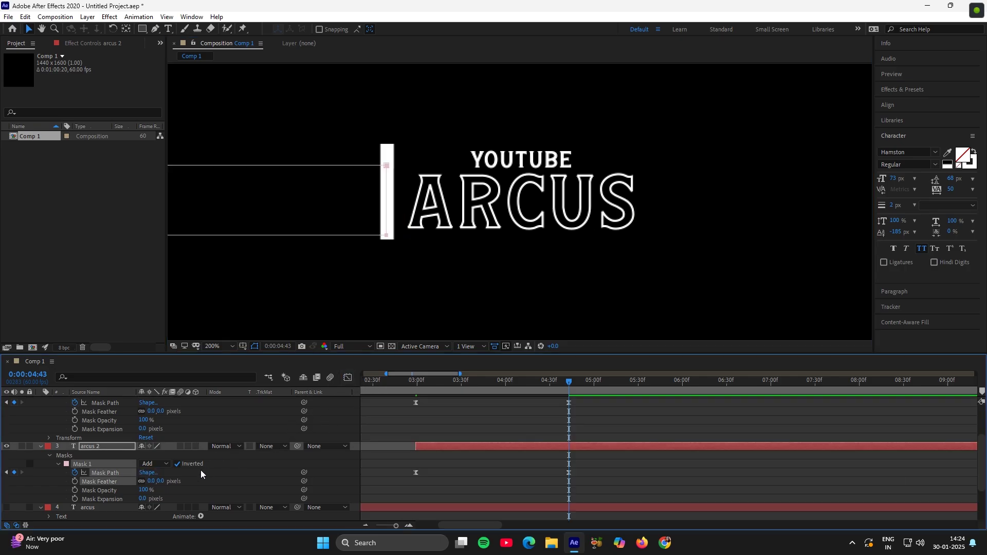
pyautogui.click(347, 378)
pyautogui.moveTo(227, 359); pyautogui.dragTo(337, 490)
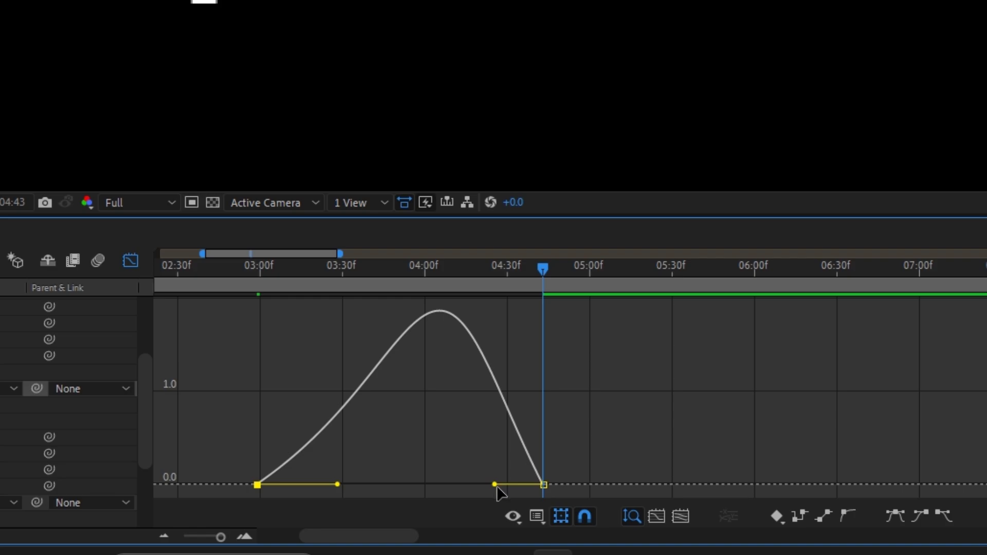
pyautogui.moveTo(497, 486); pyautogui.dragTo(464, 485)
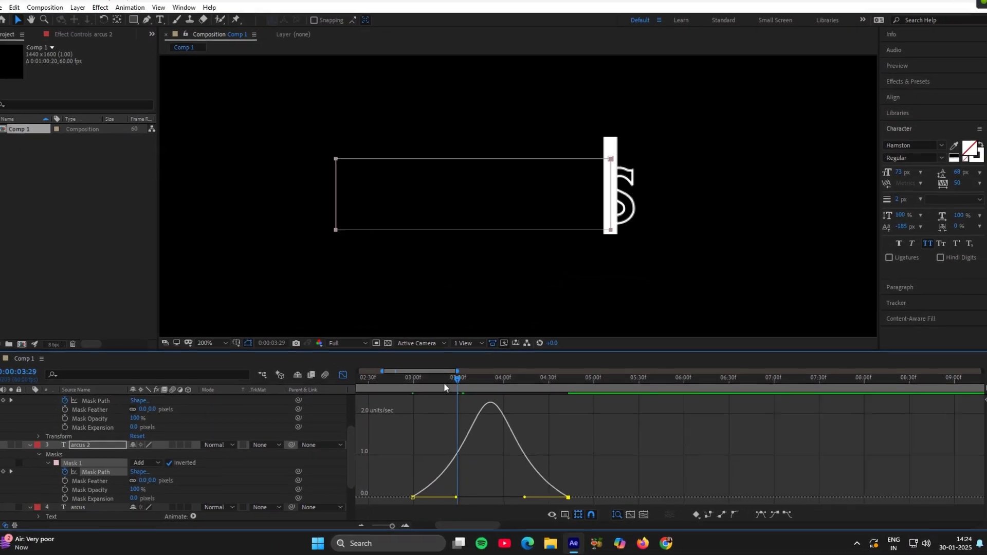
pyautogui.click(382, 398)
pyautogui.press('space')
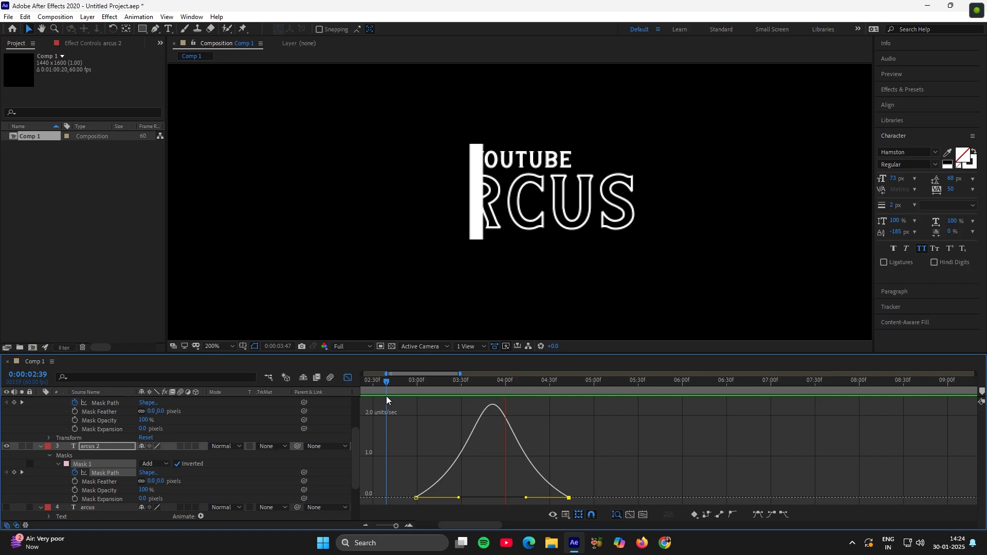
pyautogui.click(348, 378)
pyautogui.moveTo(439, 390); pyautogui.dragTo(424, 405)
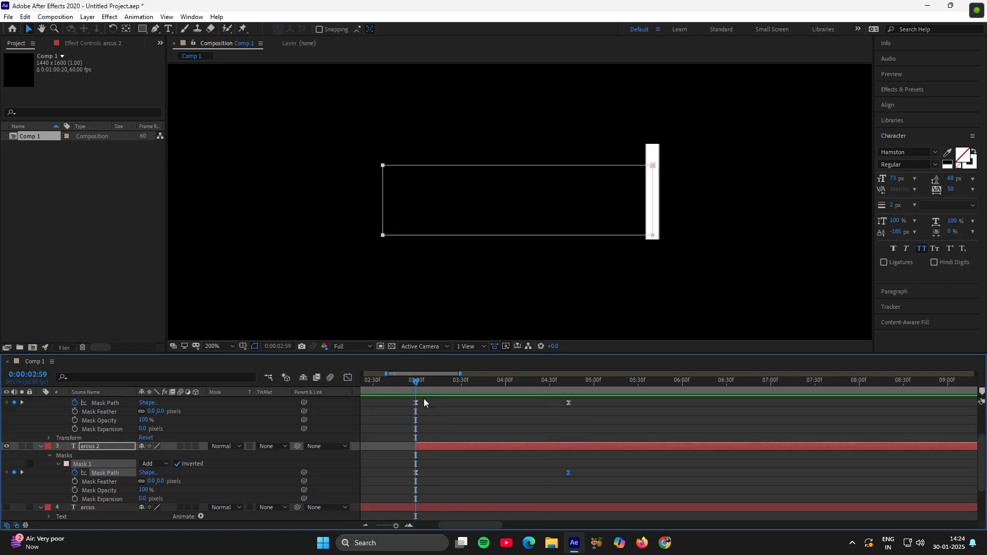
# Step: Switch to the solid arcus layer and keyframe its mask sliding left to hide ARCUS by 04:43
pyautogui.click(7, 446)
pyautogui.click(6, 508)
pyautogui.press('m')
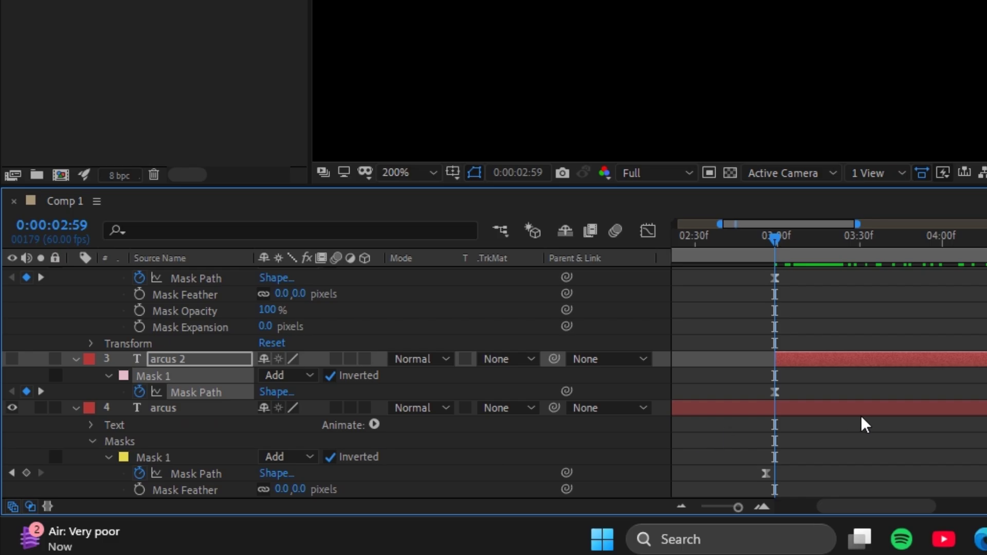
pyautogui.press('m')
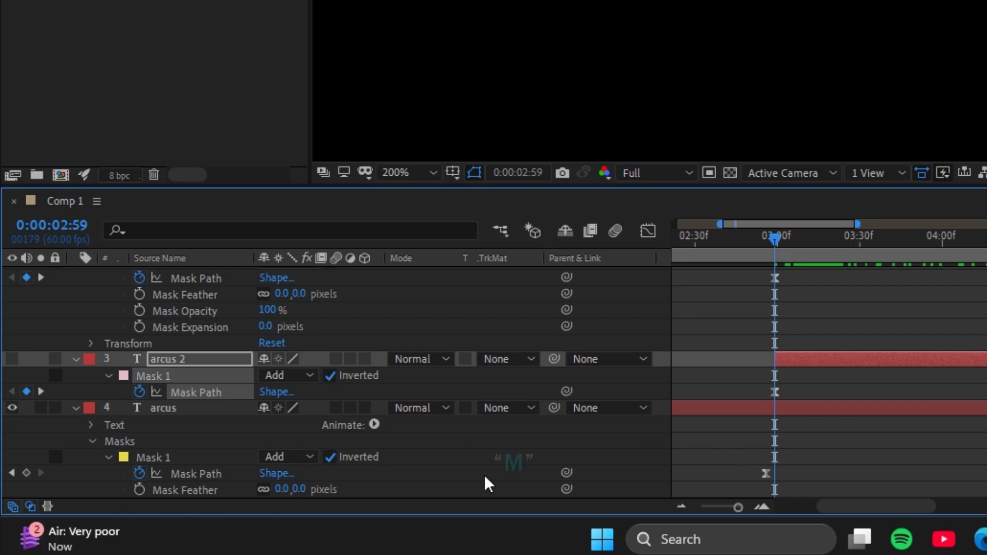
pyautogui.click(25, 473)
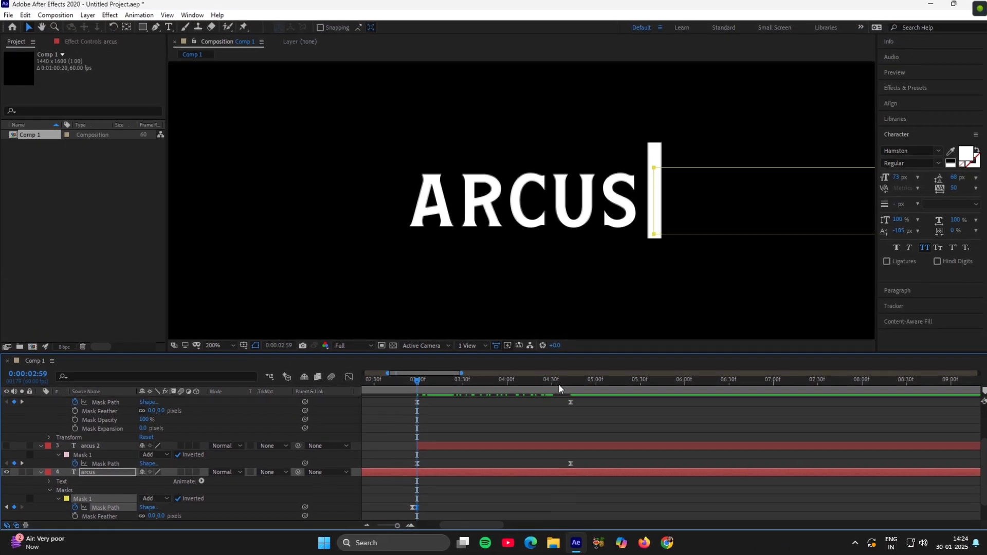
pyautogui.click(970, 275)
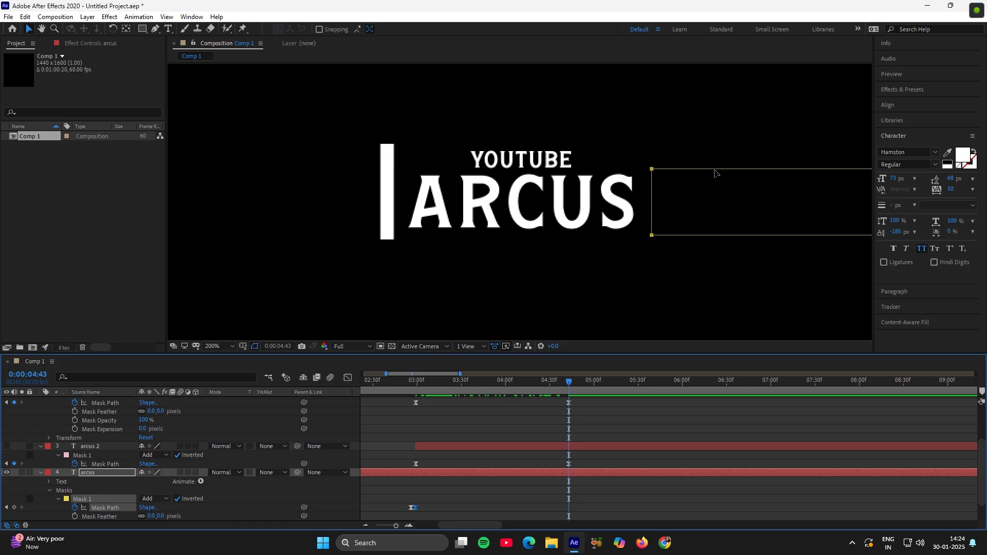
pyautogui.moveTo(715, 173); pyautogui.dragTo(453, 180)
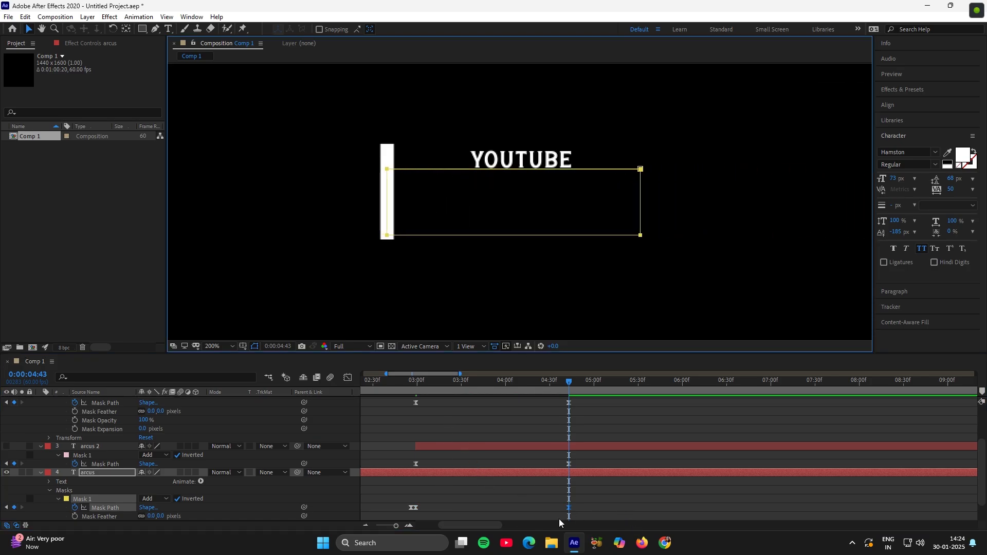
# Step: Ease the arcus mask keyframe's outgoing influence to about 48%
pyautogui.click(416, 508)
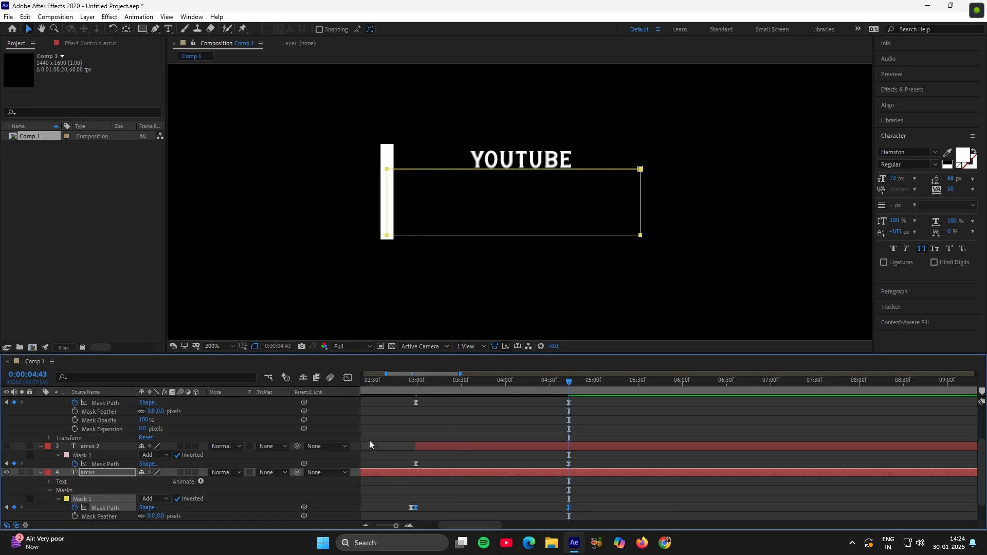
pyautogui.click(346, 379)
pyautogui.moveTo(431, 496); pyautogui.dragTo(459, 498)
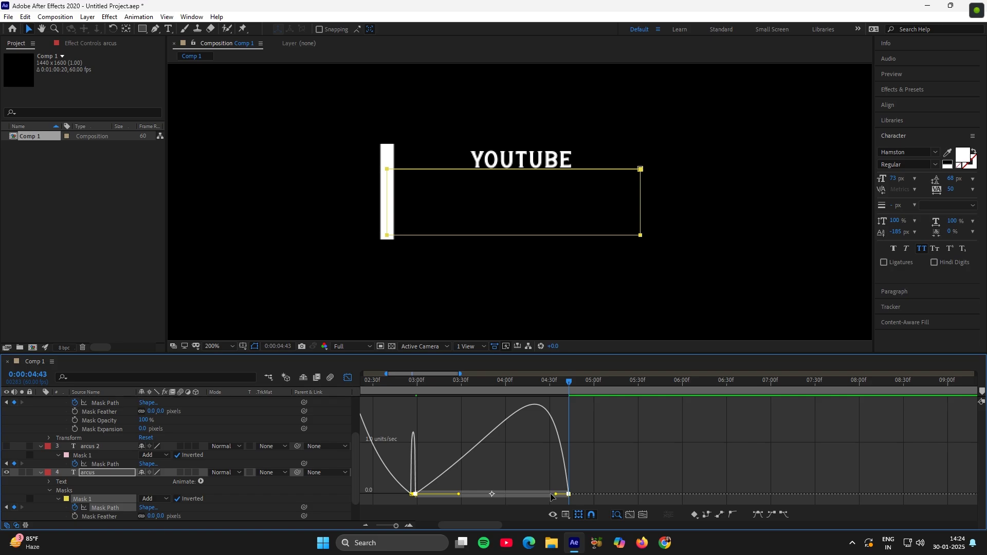
# Step: Set the incoming ease to about 51%, preview from 2:50, and make arcus 2 visible again
pyautogui.moveTo(555, 496); pyautogui.dragTo(524, 497)
pyautogui.moveTo(468, 388); pyautogui.dragTo(404, 406)
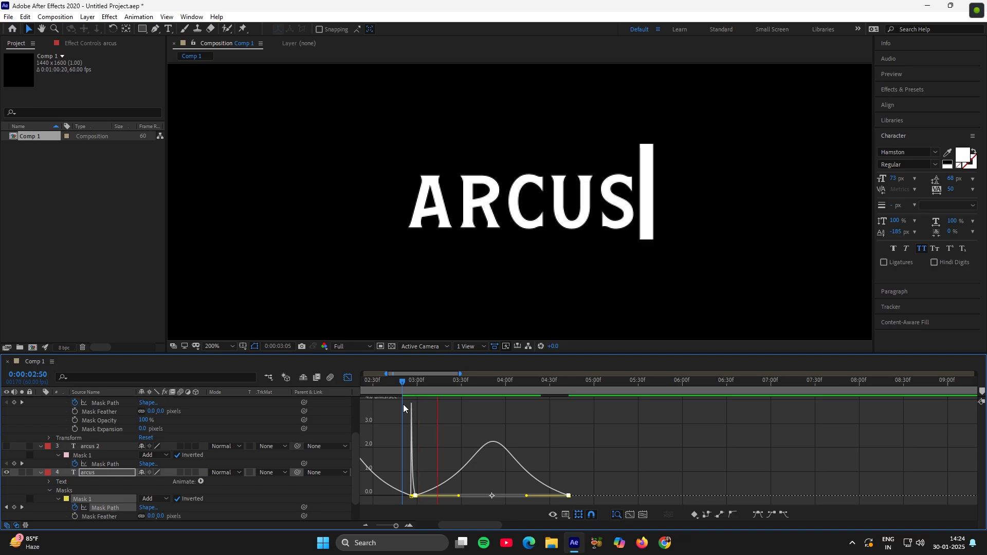
pyautogui.press('space')
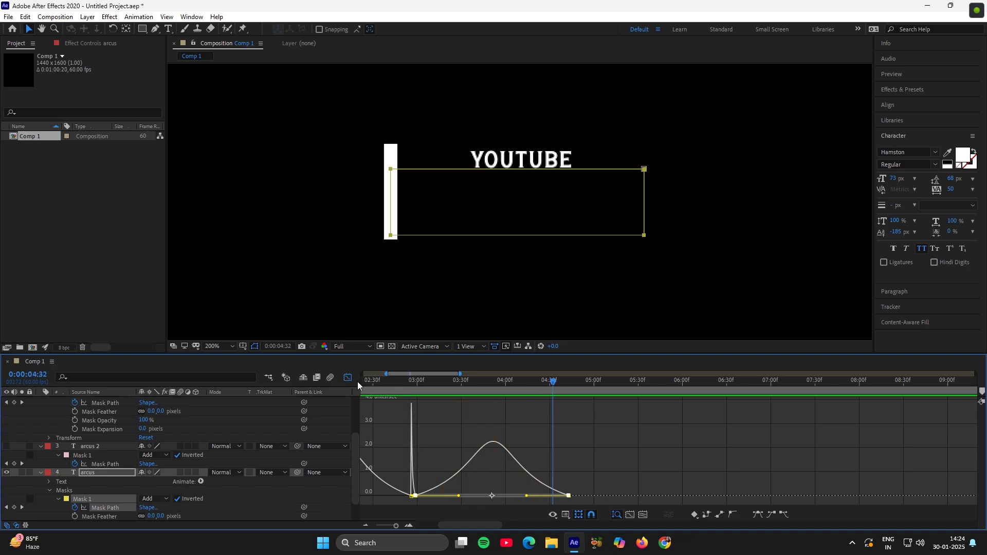
pyautogui.click(348, 378)
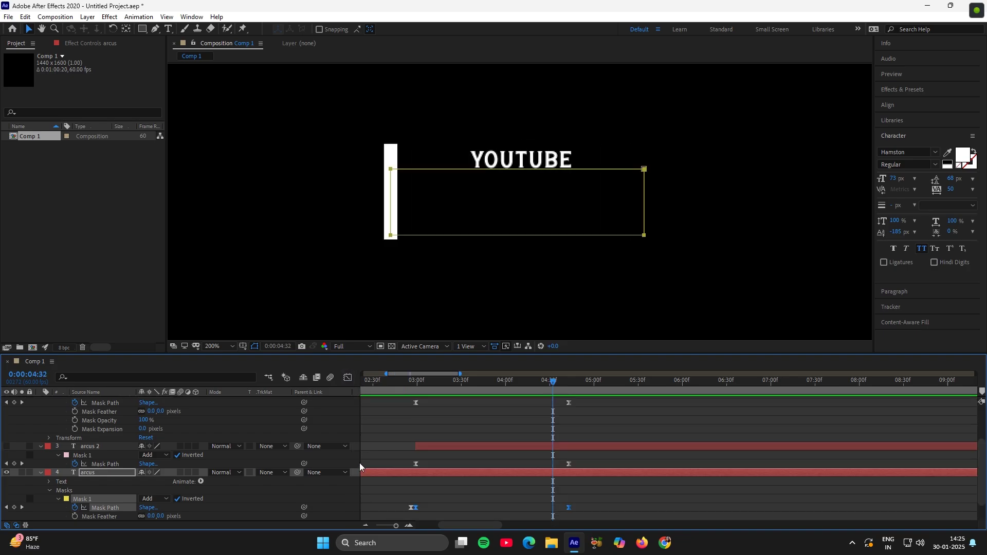
pyautogui.click(7, 446)
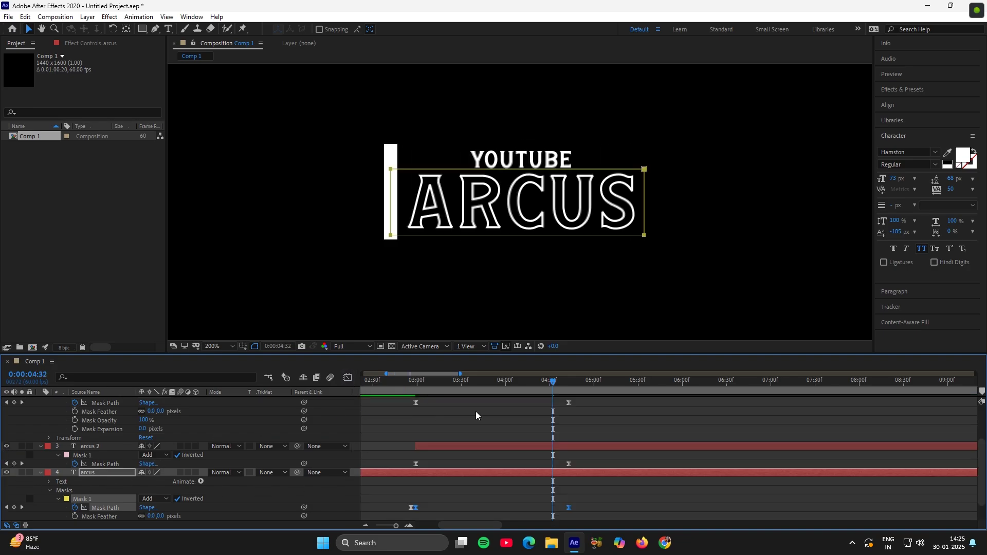
# Step: Split the arcus layer at 4:43 with Ctrl+Shift+D and delete the later part
pyautogui.moveTo(559, 387); pyautogui.dragTo(569, 387)
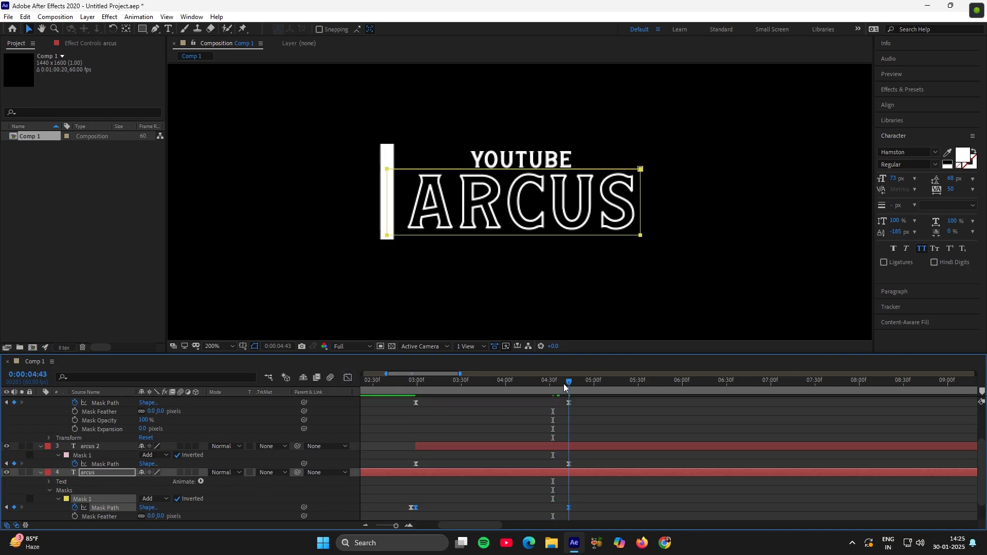
pyautogui.click(590, 479)
pyautogui.click(584, 476)
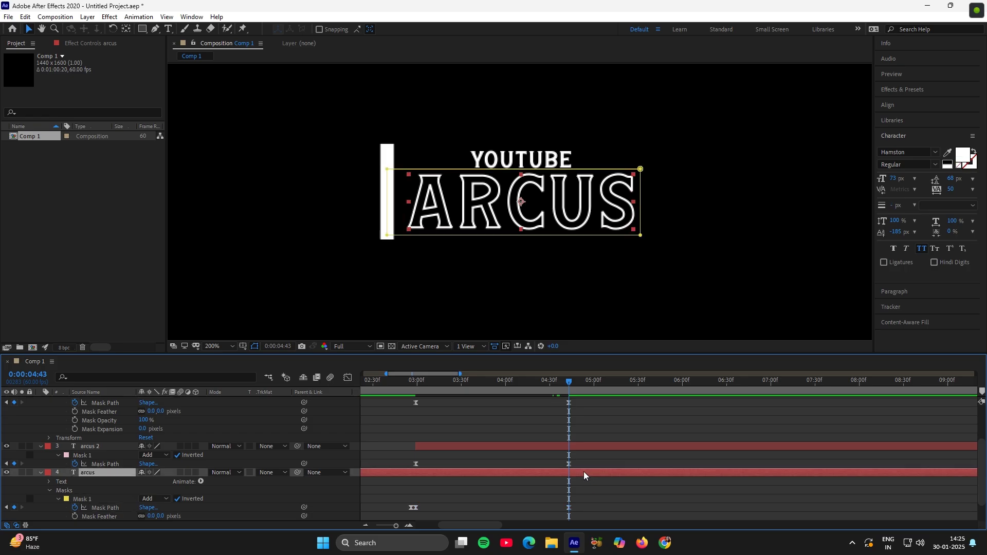
pyautogui.hotkey('ctrl', 'shift', 'd')
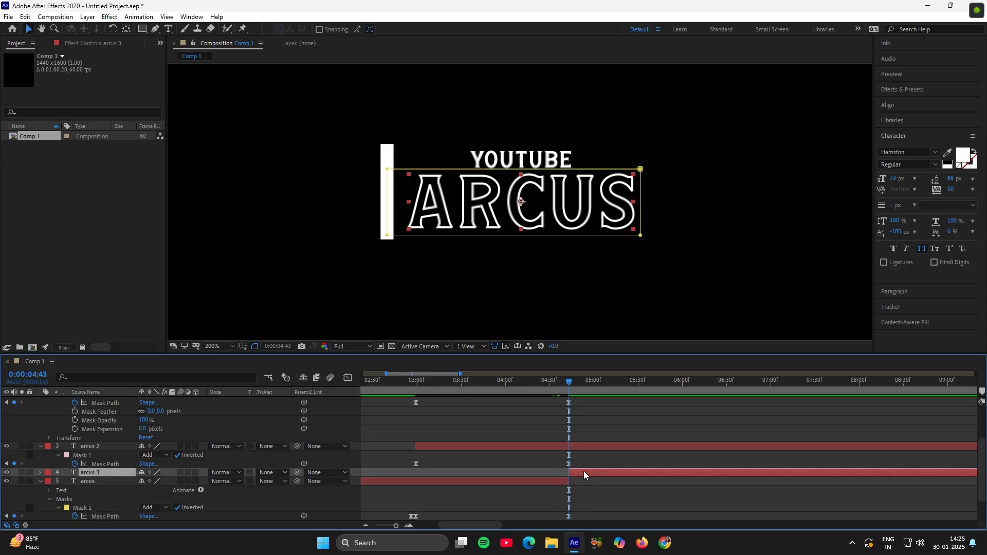
pyautogui.press('Delete')
pyautogui.moveTo(571, 387); pyautogui.dragTo(471, 395)
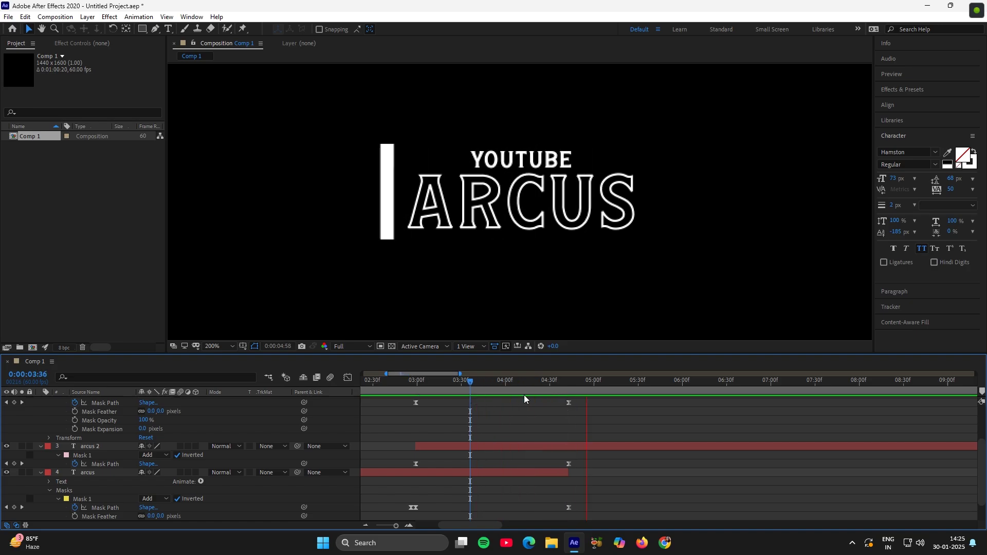
pyautogui.moveTo(596, 384); pyautogui.dragTo(569, 385)
# Step: Collapse the youtube 2 and arcus layers' keyframed properties using U
pyautogui.click(591, 446)
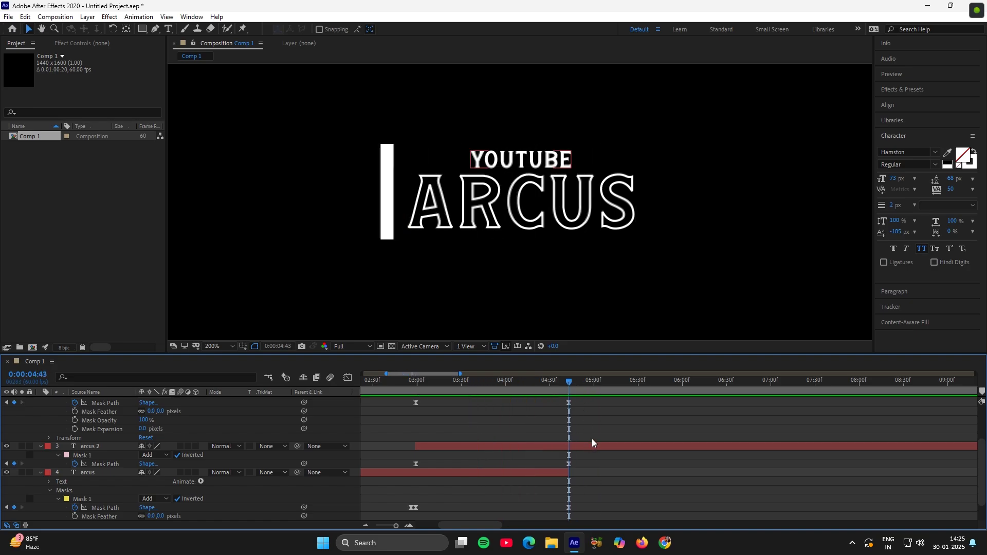
pyautogui.scroll(3, 590, 422)
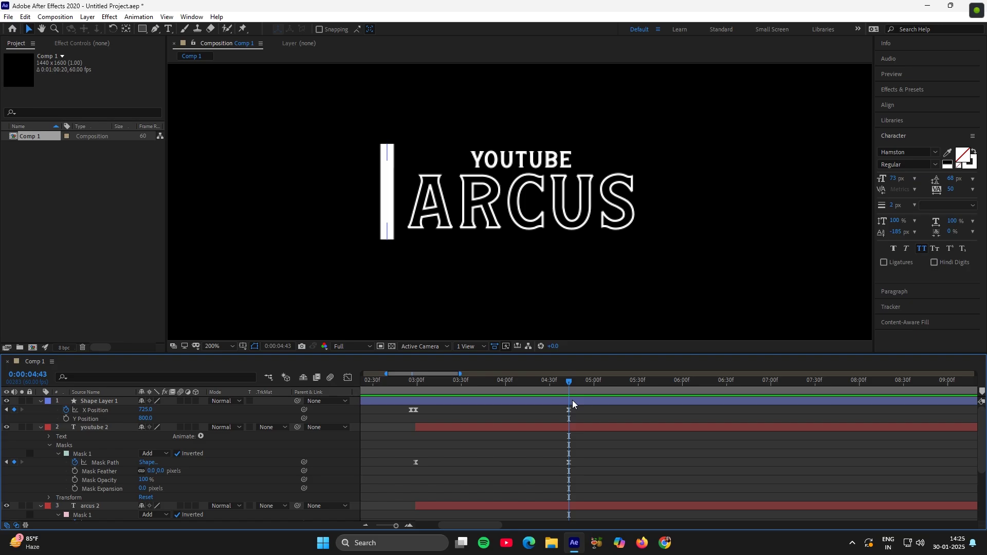
pyautogui.click(574, 404)
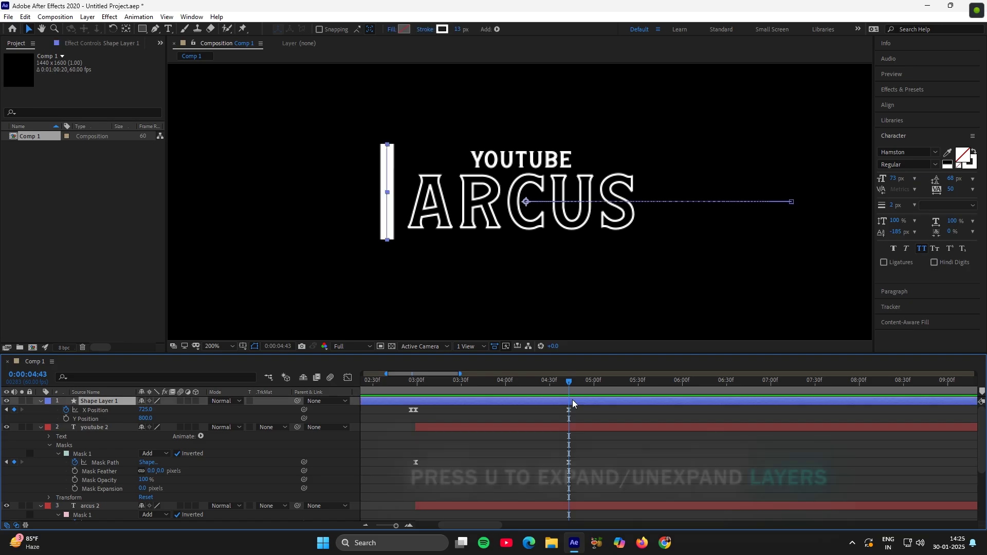
pyautogui.click(577, 427)
pyautogui.press('u')
pyautogui.click(581, 454)
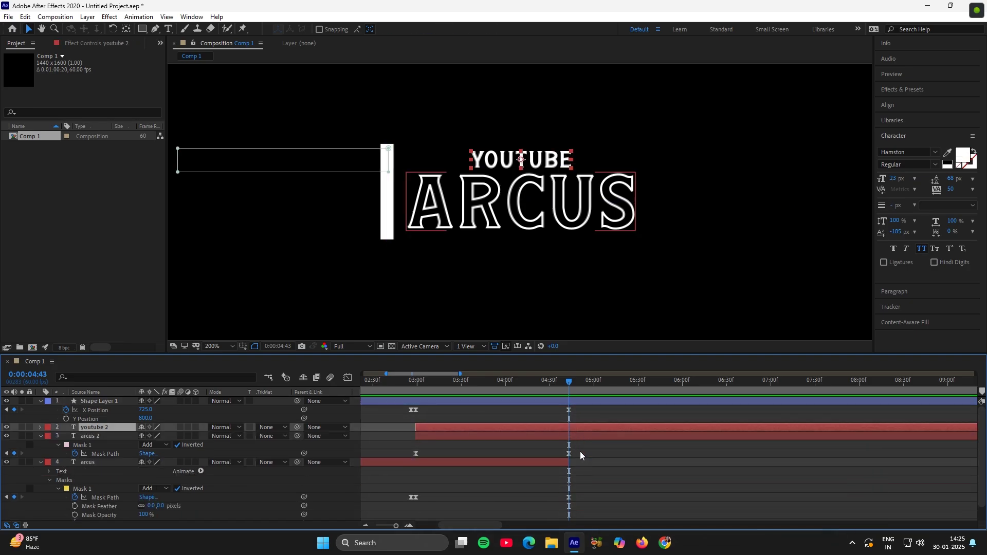
pyautogui.press('u')
pyautogui.click(556, 445)
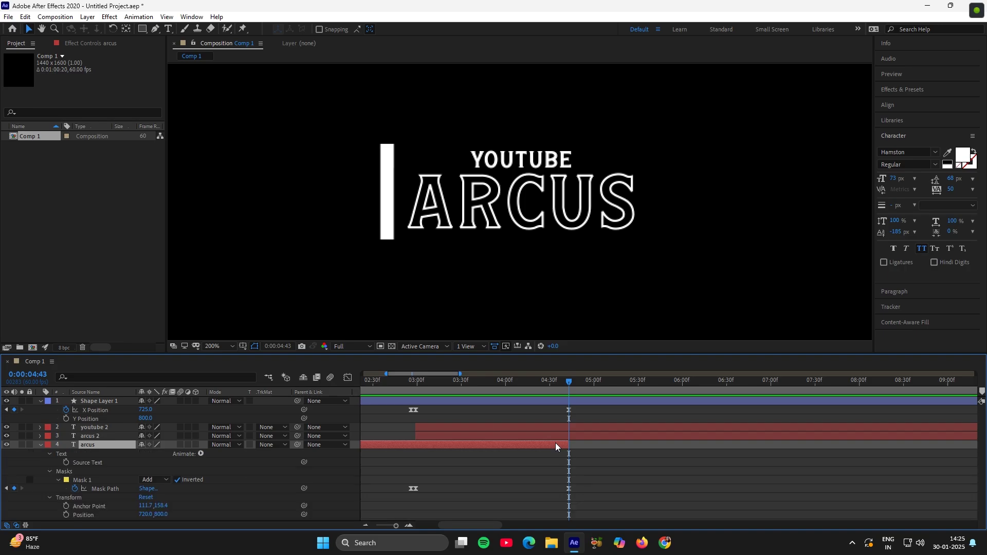
pyautogui.press('u')
pyautogui.click(591, 463)
# Step: Select Shape Layer 1's X Position and locate its keyframe at 2:59
pyautogui.click(590, 406)
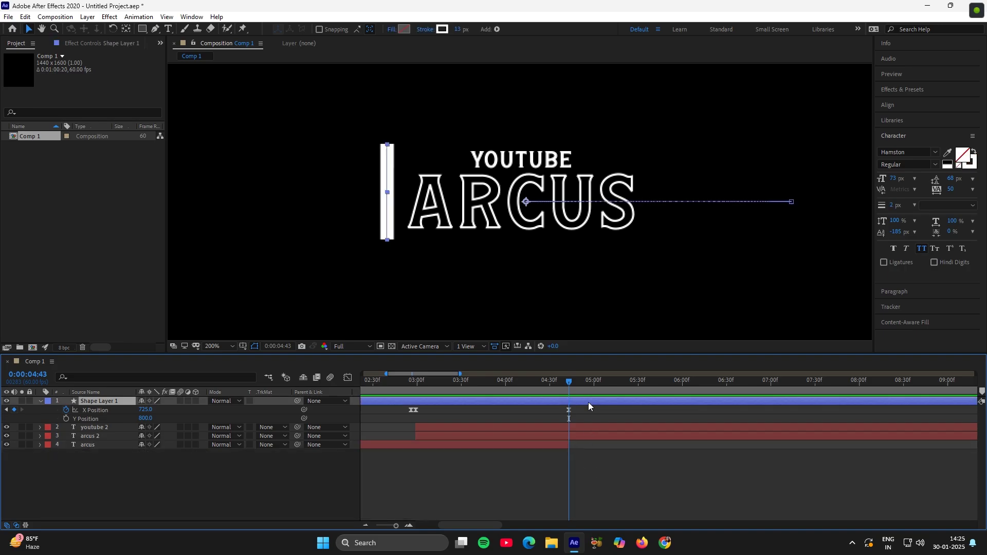
pyautogui.press('pagedown')
pyautogui.press('pagedown')
pyautogui.press('pagedown')
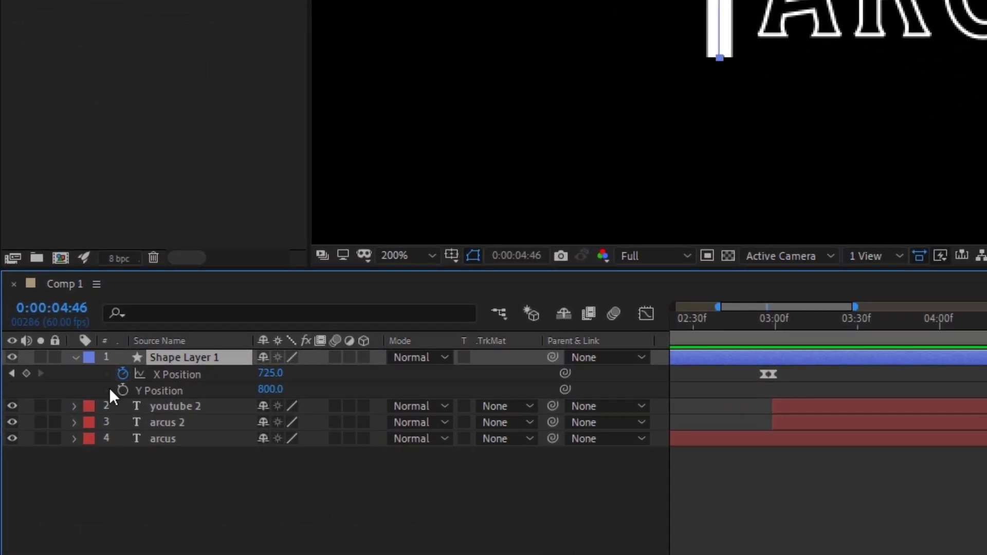
pyautogui.click(178, 374)
pyautogui.press('pageup')
pyautogui.press('pageup')
pyautogui.press('pageup')
pyautogui.press('pageup')
pyautogui.press('pageup')
pyautogui.press('pageup')
pyautogui.press('pageup')
pyautogui.press('pageup')
pyautogui.press('pageup')
pyautogui.press('pageup')
pyautogui.press('pageup')
pyautogui.press('pageup')
pyautogui.press('pageup')
pyautogui.press('pageup')
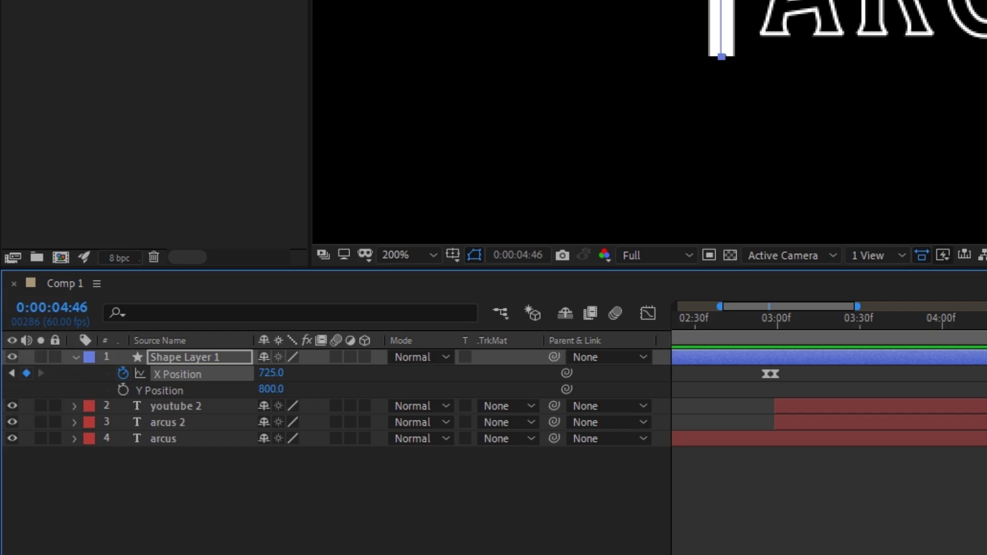
pyautogui.moveTo(968, 348); pyautogui.dragTo(782, 346)
pyautogui.click(778, 379)
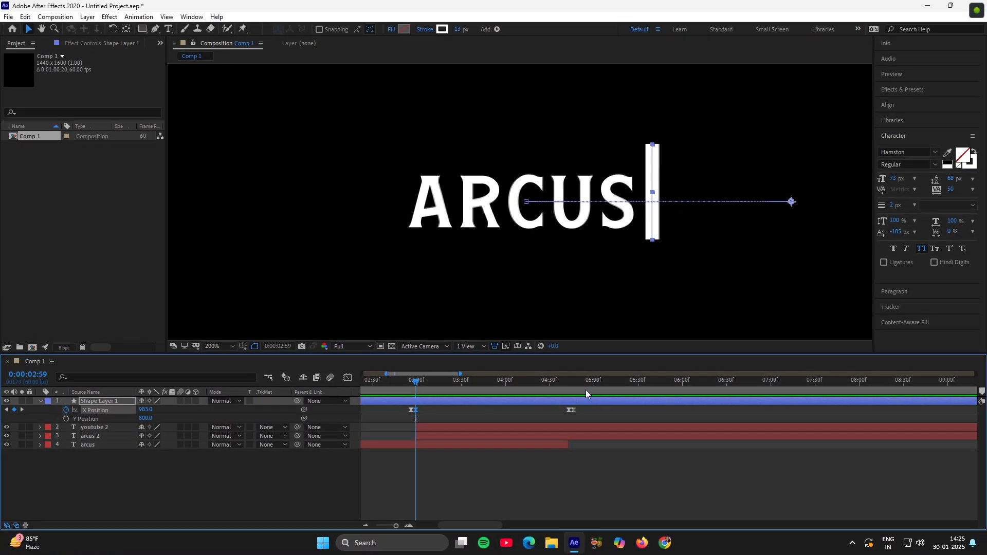
# Step: At about 6:22, set X Position to 983 and shift that keyframe slightly later
pyautogui.moveTo(585, 390); pyautogui.dragTo(708, 389)
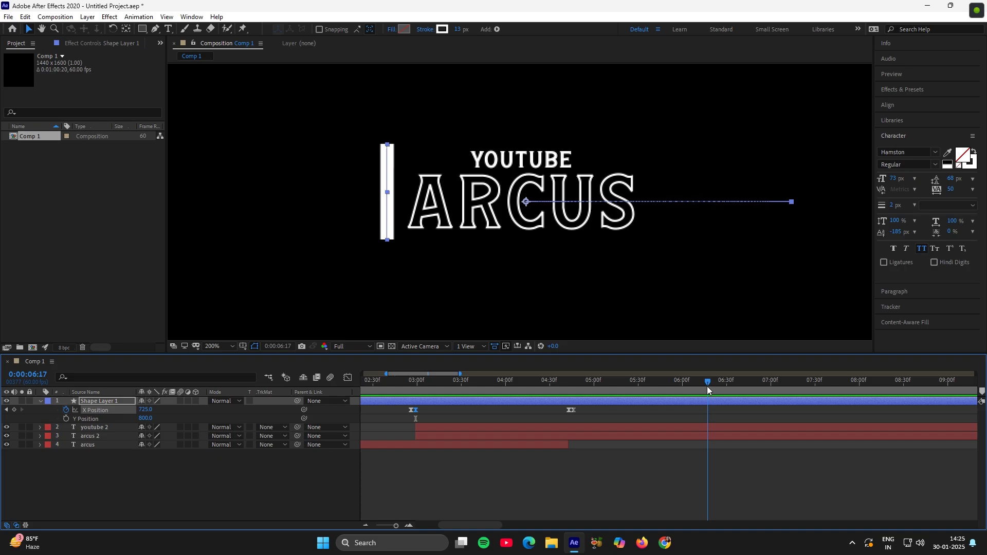
pyautogui.press('pagedown')
pyautogui.press('pagedown')
pyautogui.press('pagedown')
pyautogui.press('pagedown')
pyautogui.press('pagedown')
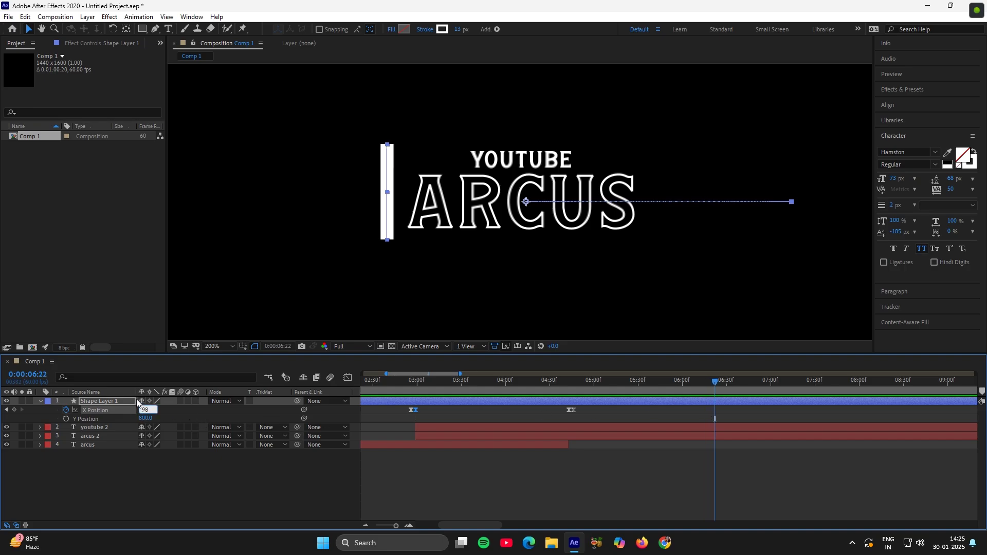
pyautogui.click(152, 409)
pyautogui.write('983')
pyautogui.press('Return')
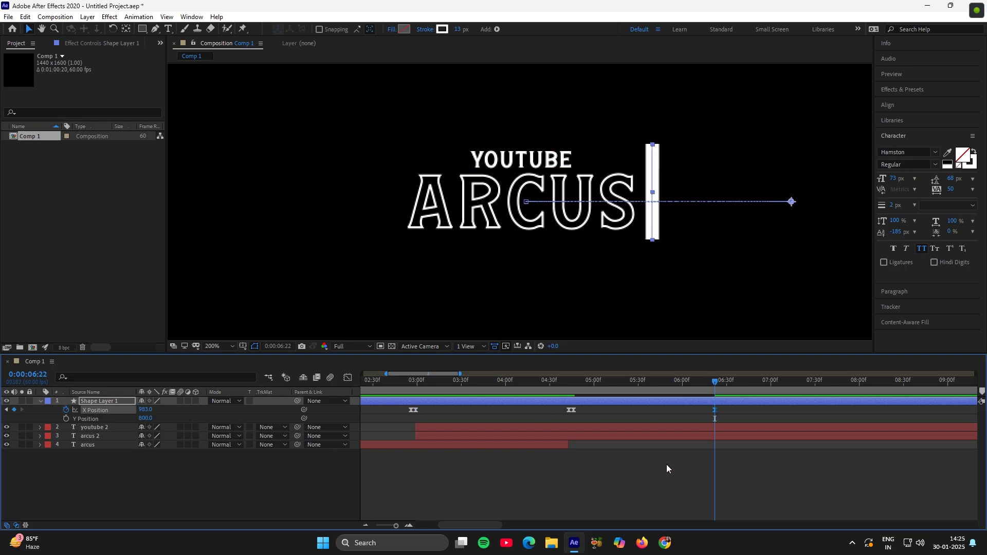
pyautogui.click(683, 489)
pyautogui.moveTo(715, 411); pyautogui.dragTo(582, 389)
pyautogui.click(716, 473)
pyautogui.click(735, 474)
# Step: Add Mask Path keyframes at 4:46 on the youtube 2 and arcus 2 layers
pyautogui.click(611, 490)
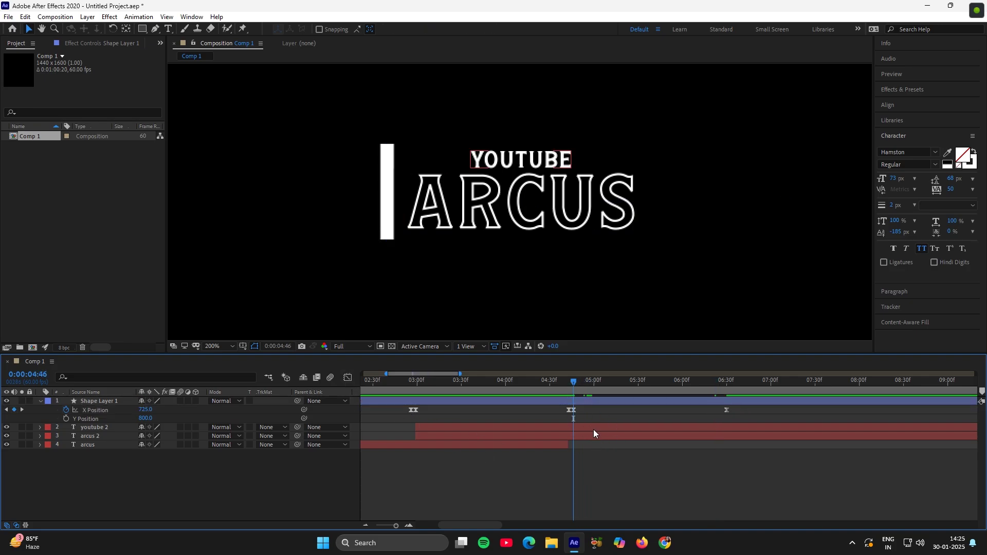
pyautogui.click(592, 427)
pyautogui.keyDown('shift'); pyautogui.click(591, 437); pyautogui.keyUp('shift')
pyautogui.keyDown('shift'); pyautogui.click(556, 445); pyautogui.keyUp('shift')
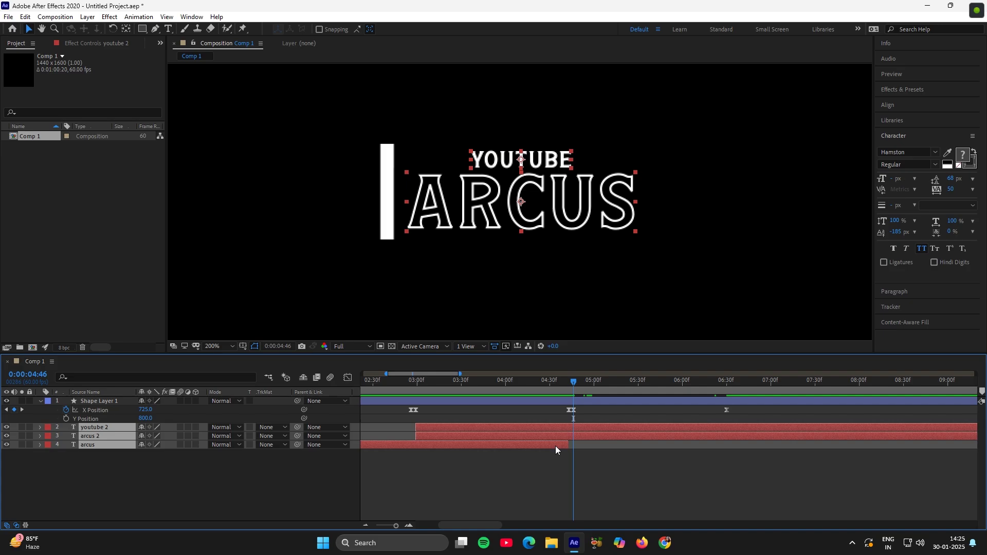
pyautogui.keyDown('ctrl'); pyautogui.click(559, 448); pyautogui.keyUp('ctrl')
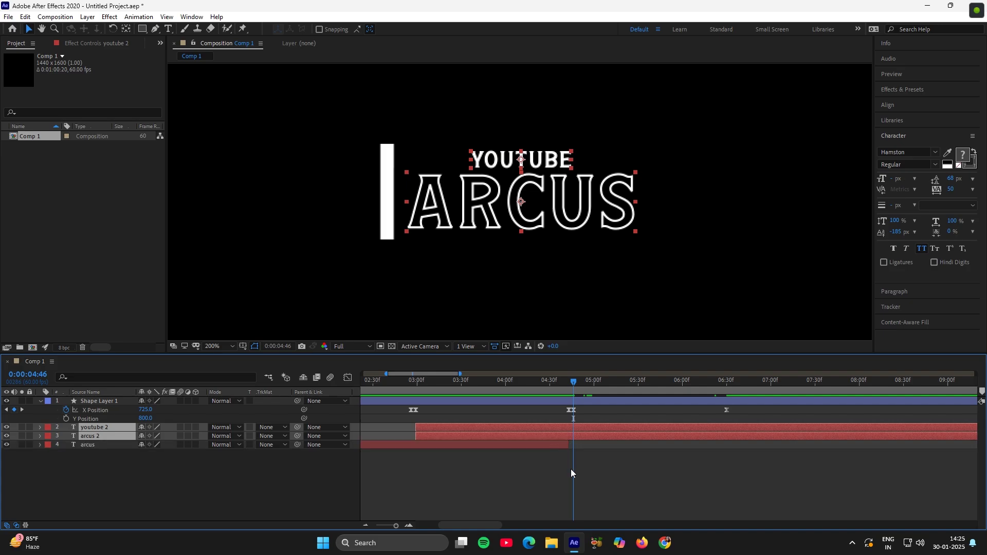
pyautogui.press('m')
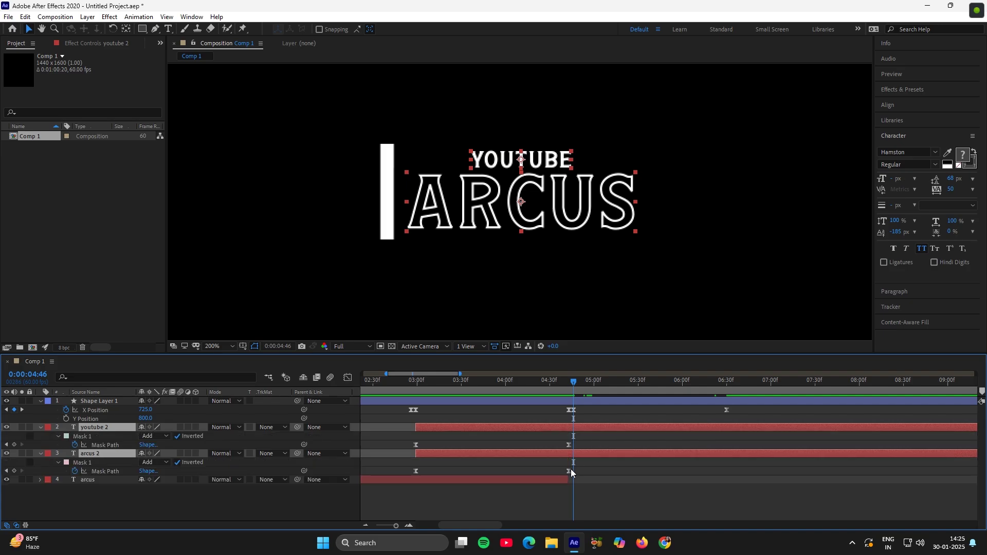
pyautogui.click(569, 509)
pyautogui.click(13, 445)
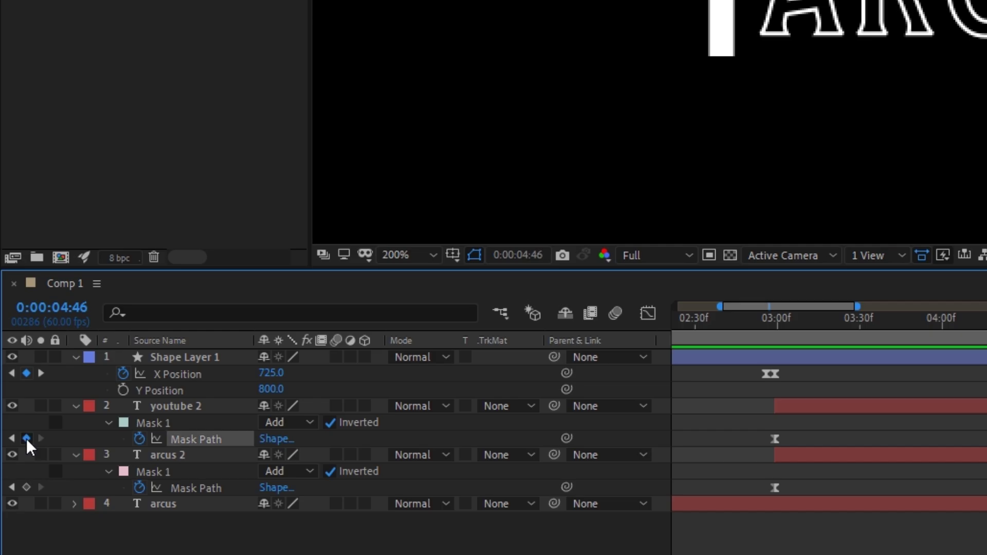
pyautogui.click(26, 487)
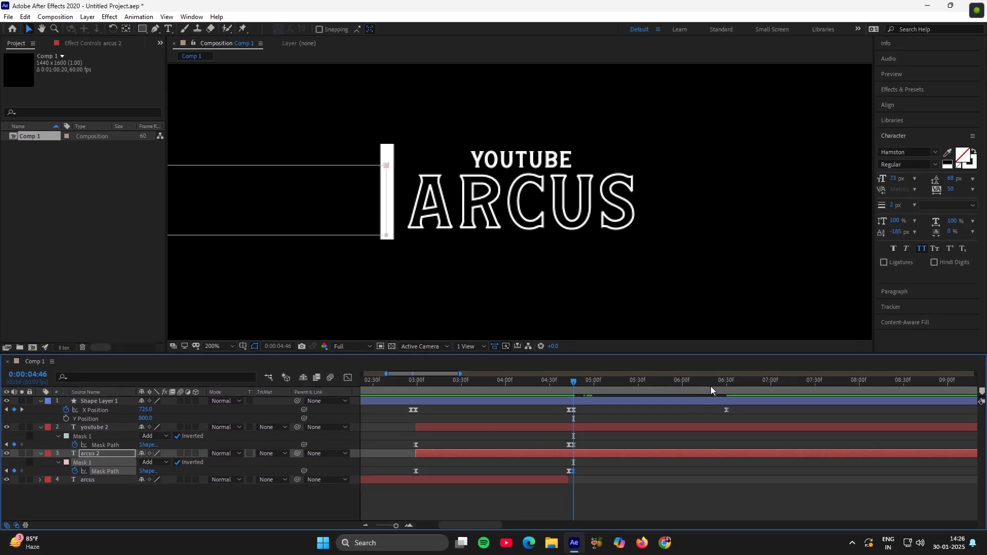
# Step: At 6:30, slide the youtube 2 and arcus 2 masks right to hide both words
pyautogui.moveTo(711, 391); pyautogui.dragTo(727, 393)
pyautogui.click(94, 437)
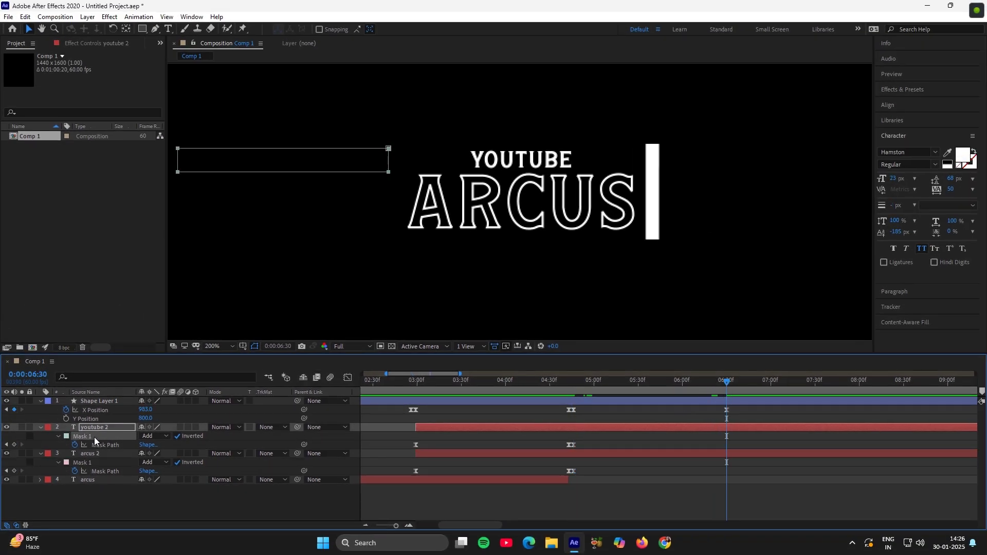
pyautogui.moveTo(337, 152); pyautogui.dragTo(602, 152)
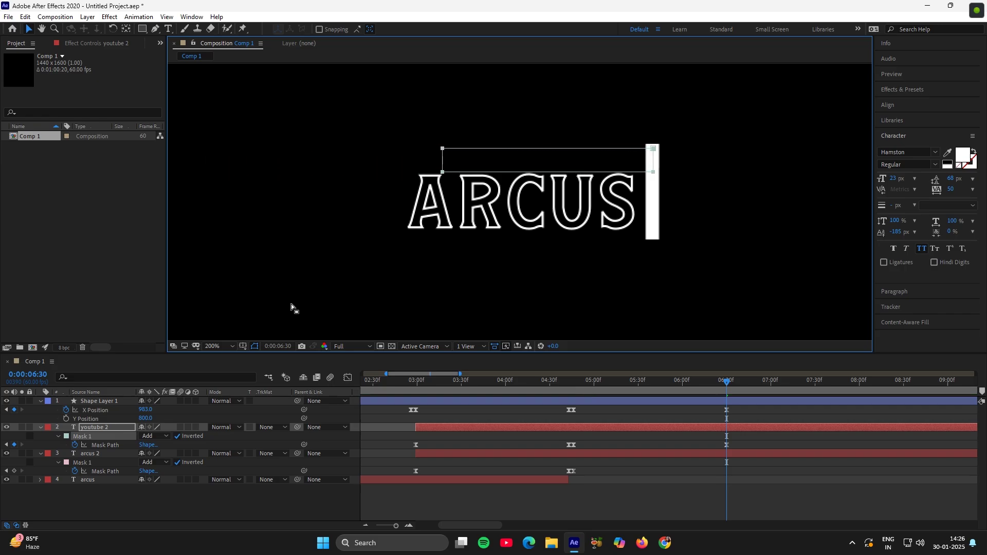
pyautogui.click(106, 464)
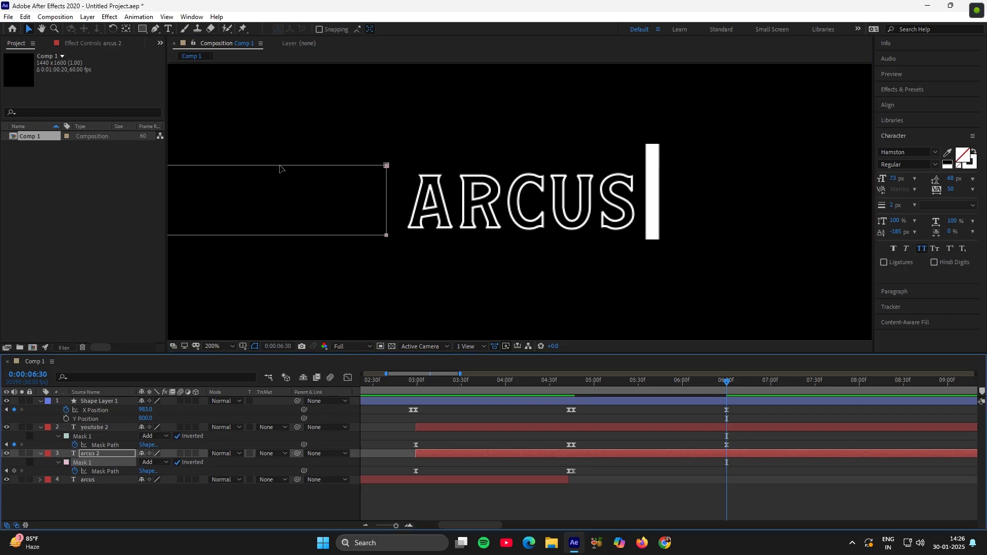
pyautogui.moveTo(281, 167); pyautogui.dragTo(546, 166)
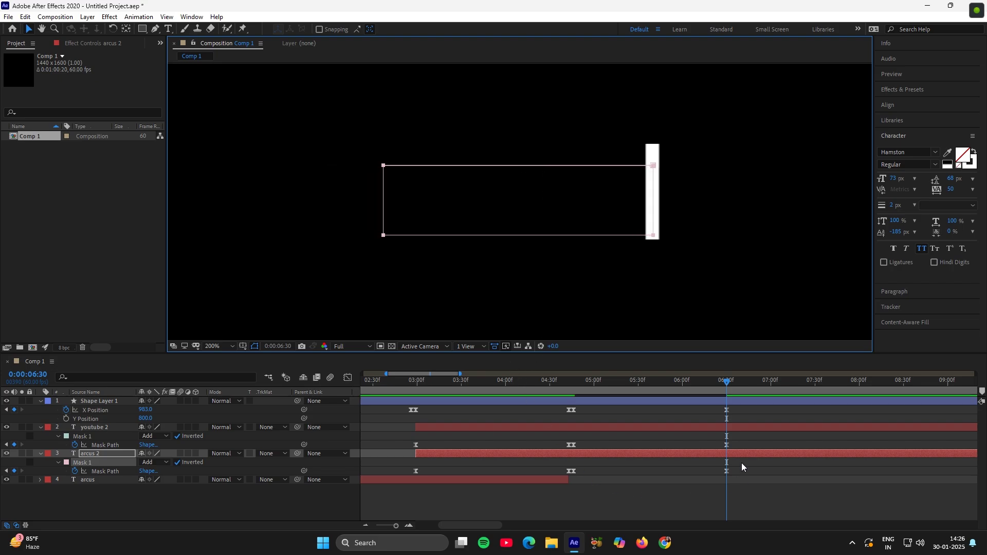
pyautogui.click(738, 510)
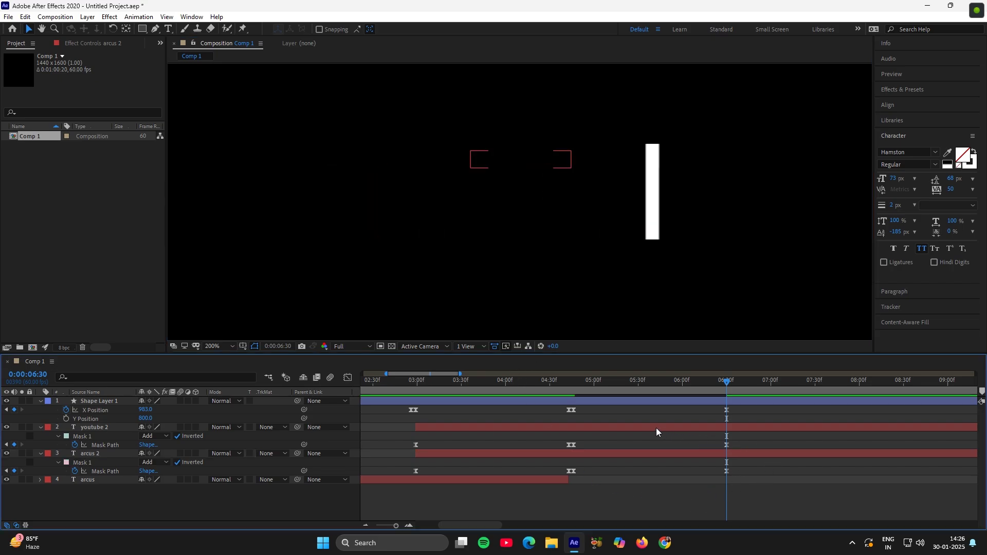
# Step: Select the bar's X Position keyframes and both text layers' Mask Path keyframes
pyautogui.click(573, 411)
pyautogui.keyDown('shift'); pyautogui.click(727, 410); pyautogui.keyUp('shift')
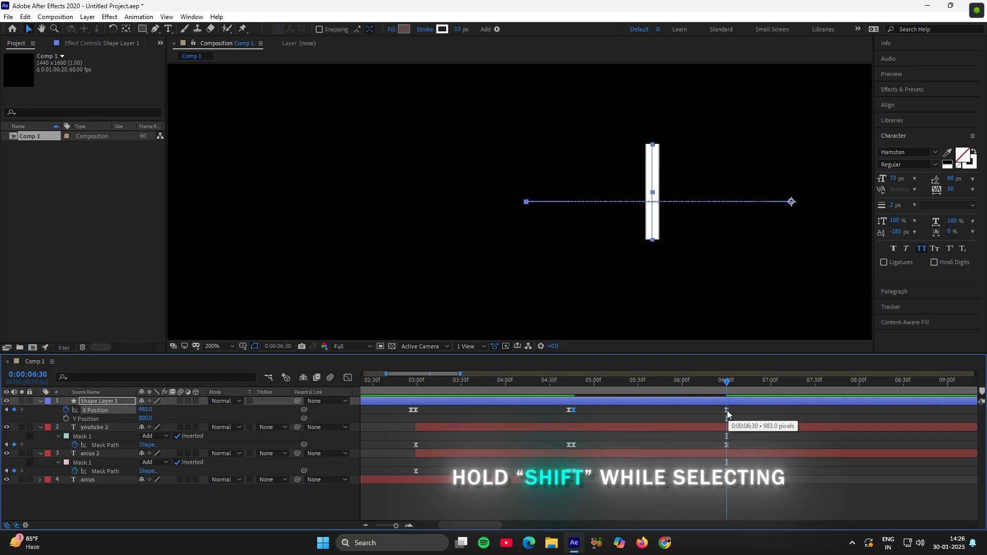
pyautogui.keyDown('shift'); pyautogui.click(573, 445); pyautogui.keyUp('shift')
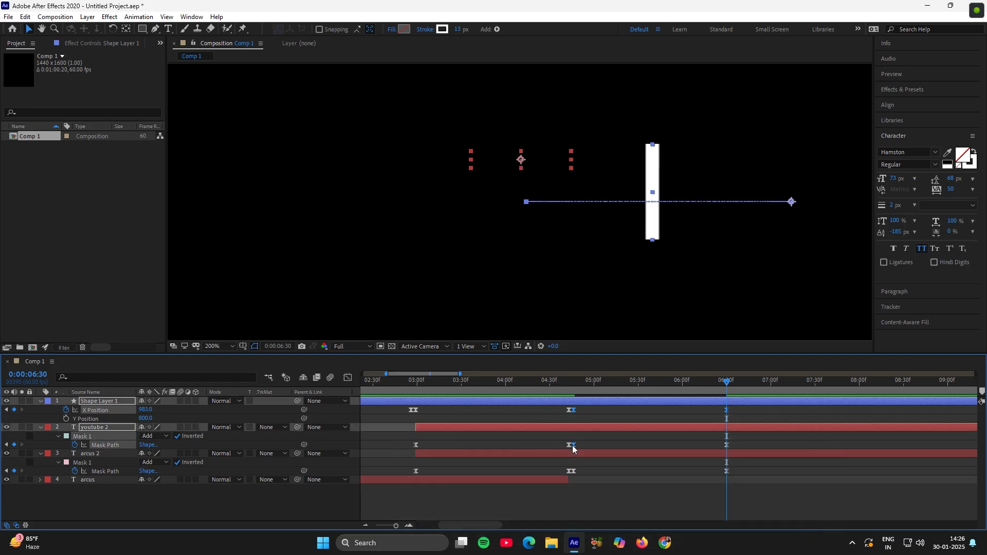
pyautogui.keyDown('shift'); pyautogui.click(727, 445); pyautogui.keyUp('shift')
pyautogui.keyDown('shift'); pyautogui.click(571, 471); pyautogui.keyUp('shift')
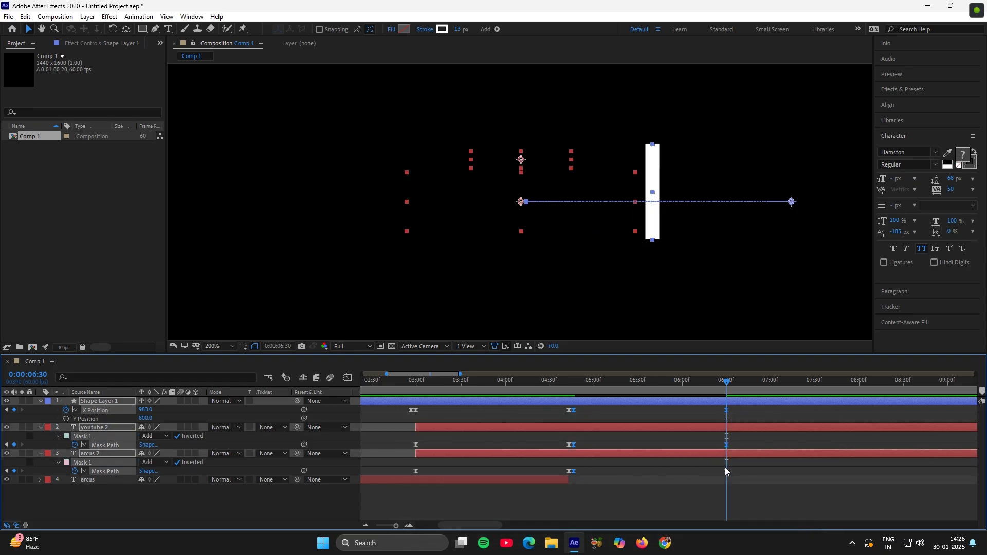
# Step: Ease these keyframes to about 55% influence in the Graph Editor and preview from 4:20
pyautogui.click(349, 378)
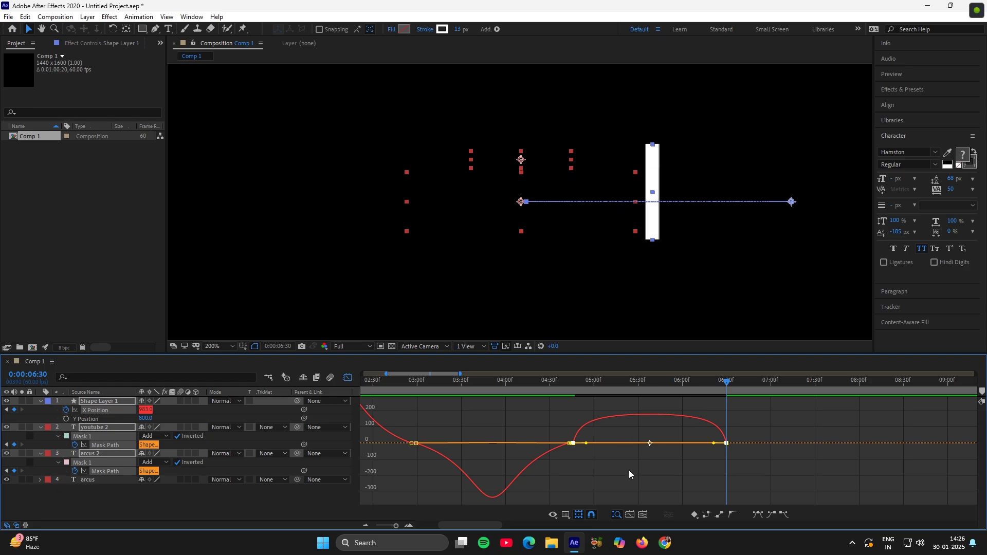
pyautogui.scroll(4, 621, 472)
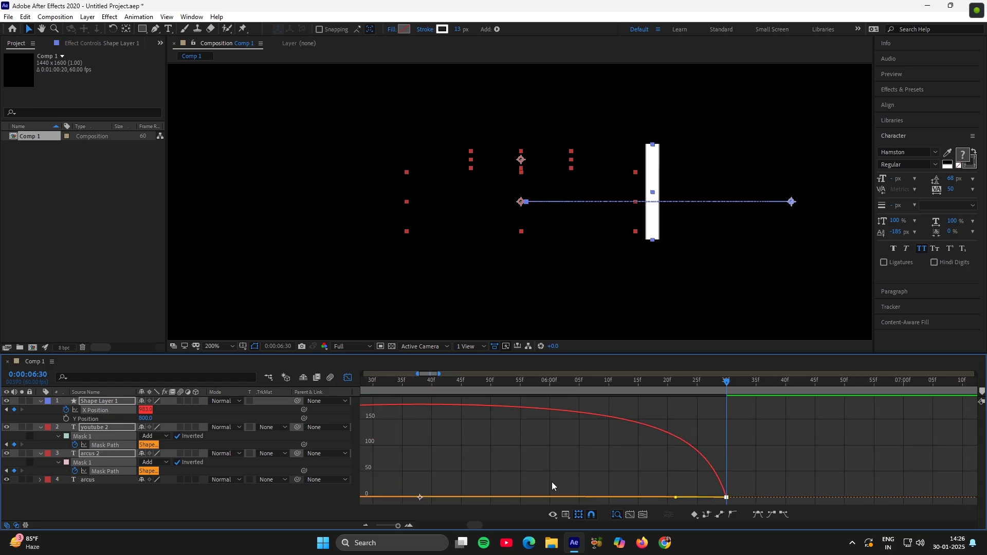
pyautogui.scroll(-2, 551, 483)
pyautogui.moveTo(445, 471); pyautogui.dragTo(508, 471)
pyautogui.moveTo(700, 477); pyautogui.dragTo(644, 477)
pyautogui.press('-')
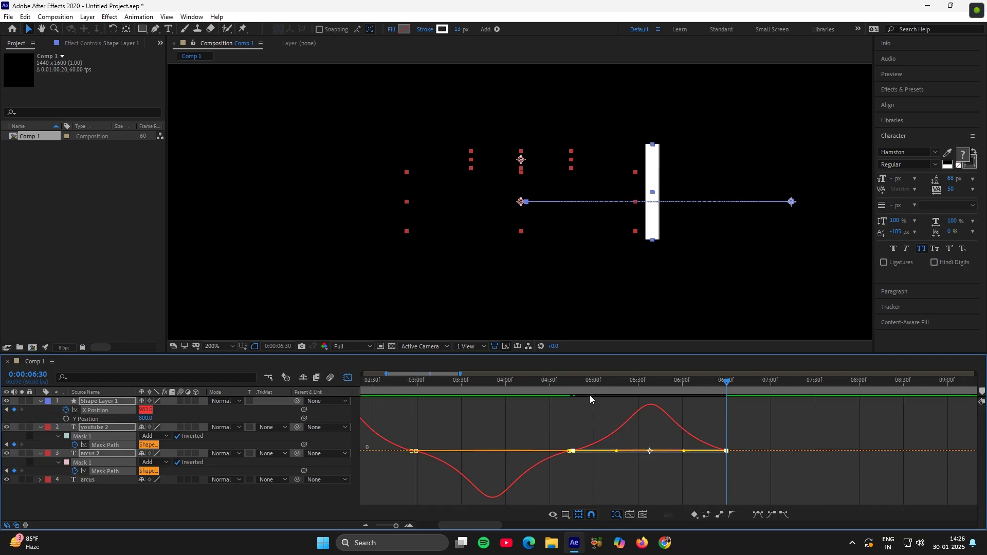
pyautogui.moveTo(590, 399); pyautogui.dragTo(535, 407)
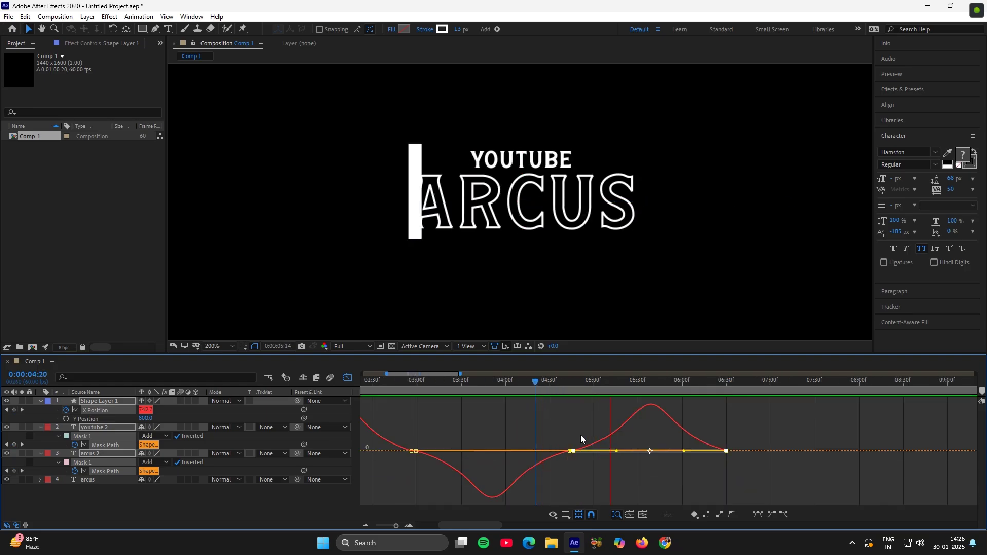
pyautogui.press('space')
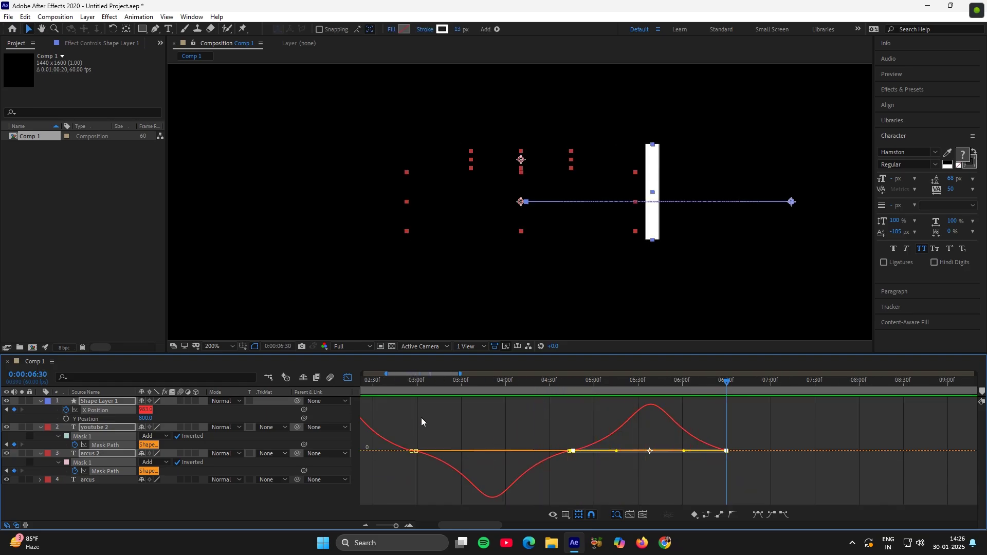
pyautogui.click(348, 379)
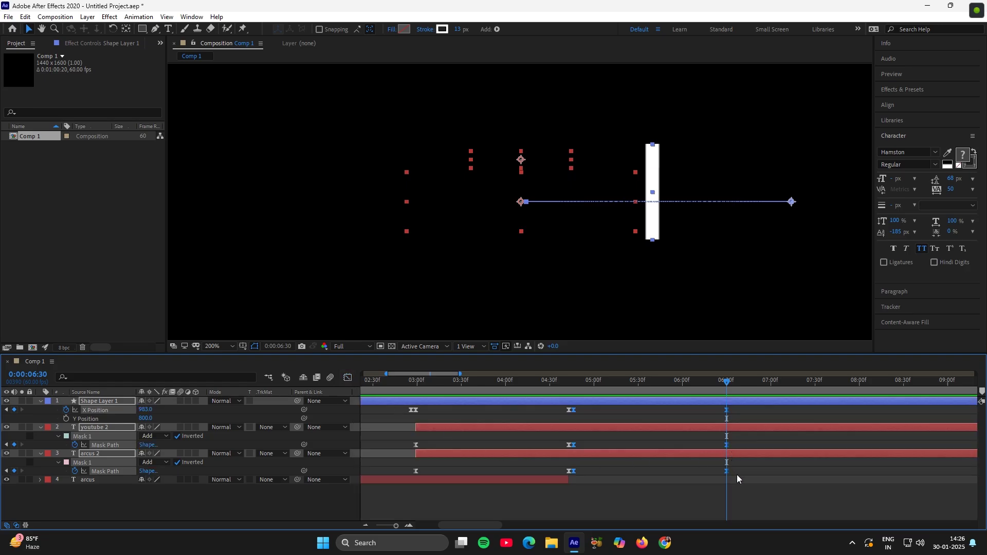
# Step: Collapse the arcus 2, youtube 2 and Shape Layer 1 properties
pyautogui.click(728, 502)
pyautogui.click(725, 453)
pyautogui.press('u')
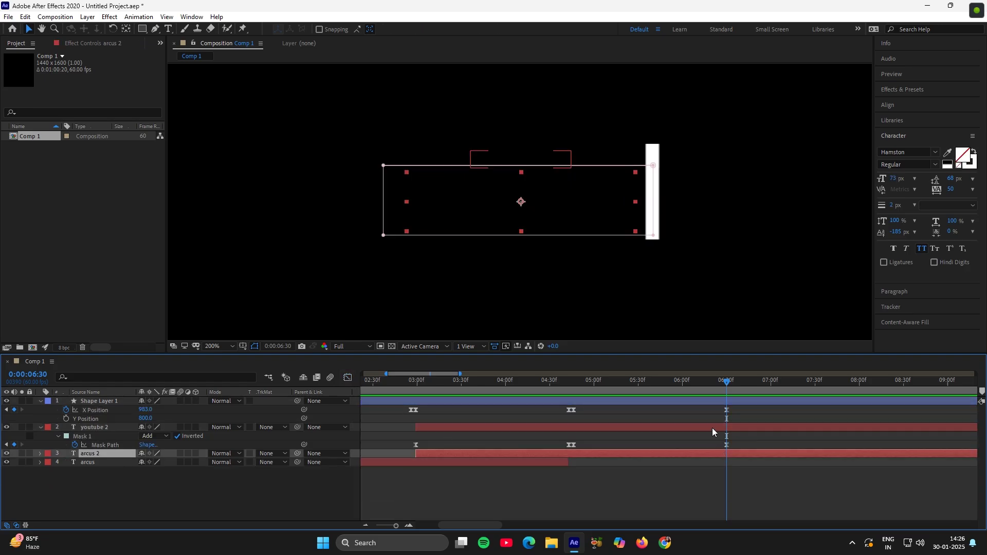
pyautogui.click(715, 427)
pyautogui.press('u')
pyautogui.click(706, 402)
pyautogui.press('u')
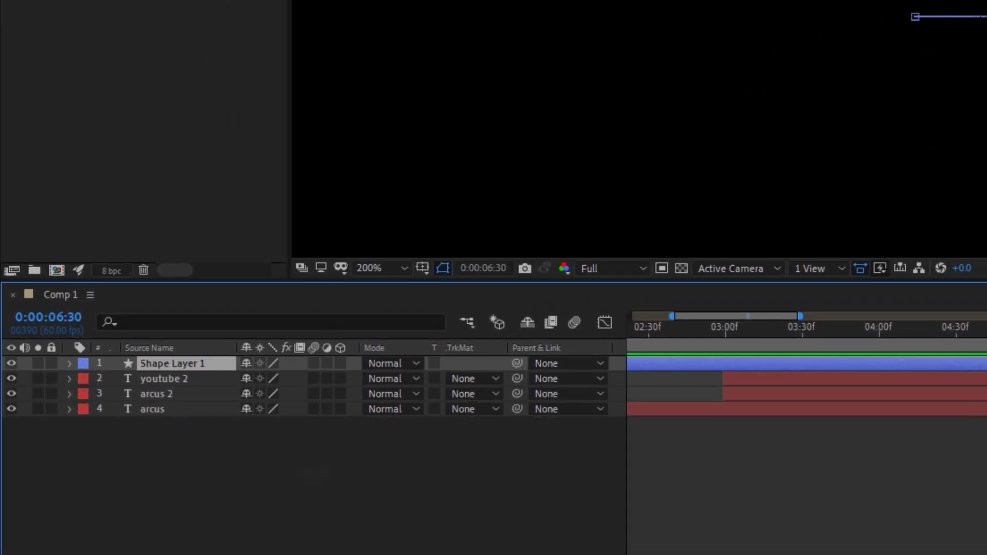
# Step: Keyframe the bar's Scale at 6:30 and set it to 100, 0% at 8 seconds
pyautogui.press('s')
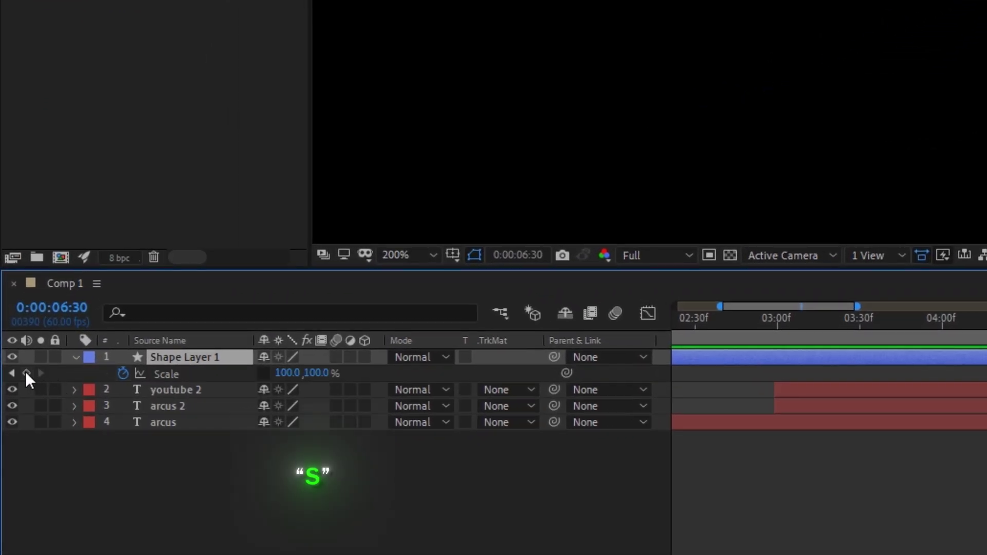
pyautogui.click(26, 371)
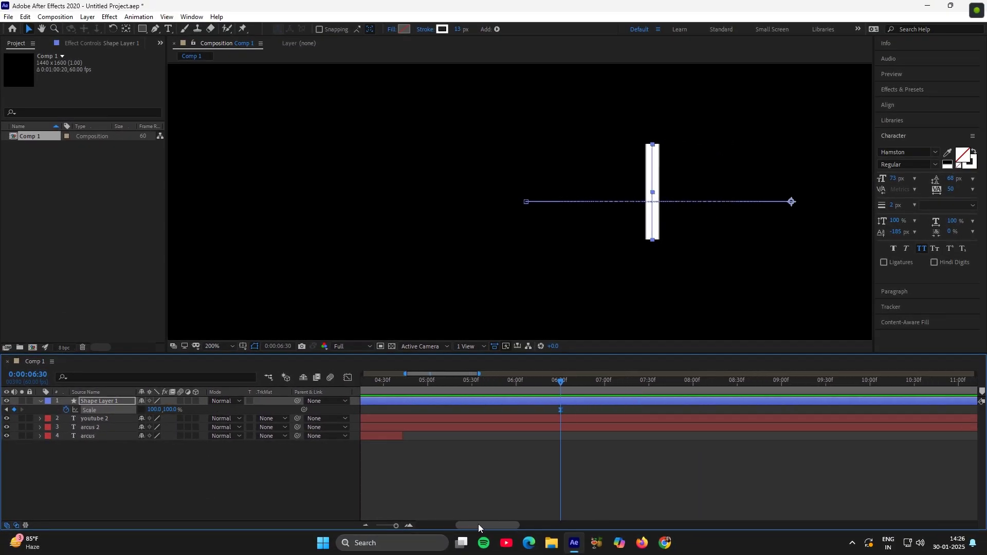
pyautogui.press('-')
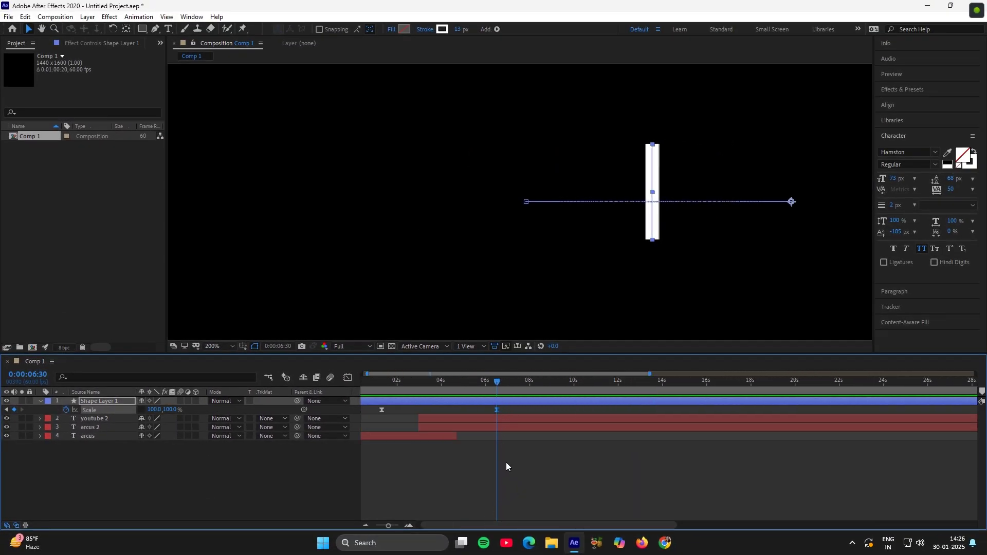
pyautogui.press('-')
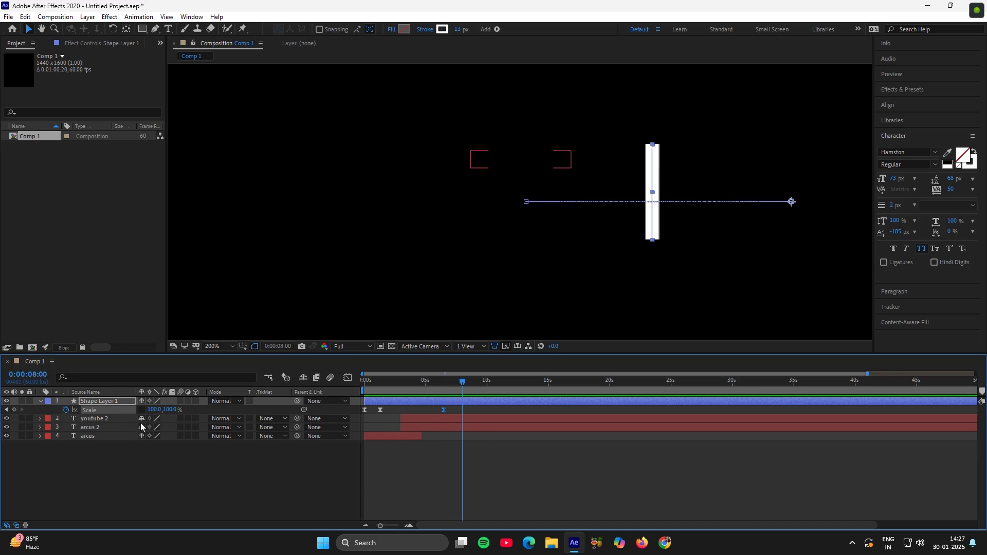
pyautogui.press('Return')
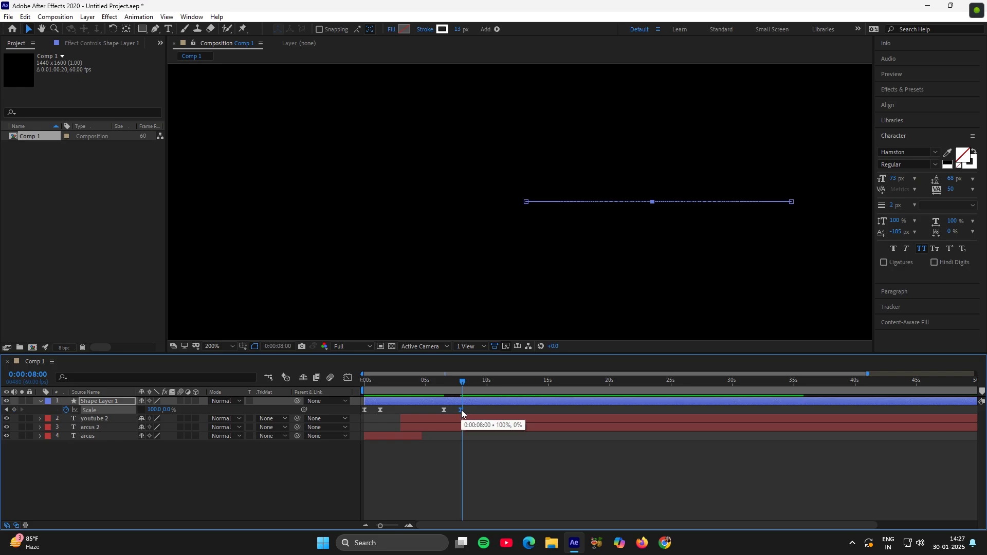
# Step: Select the bar's two Scale keyframes near 6:30 and 8s in the speed graph
pyautogui.click(463, 478)
pyautogui.moveTo(478, 418); pyautogui.dragTo(435, 406)
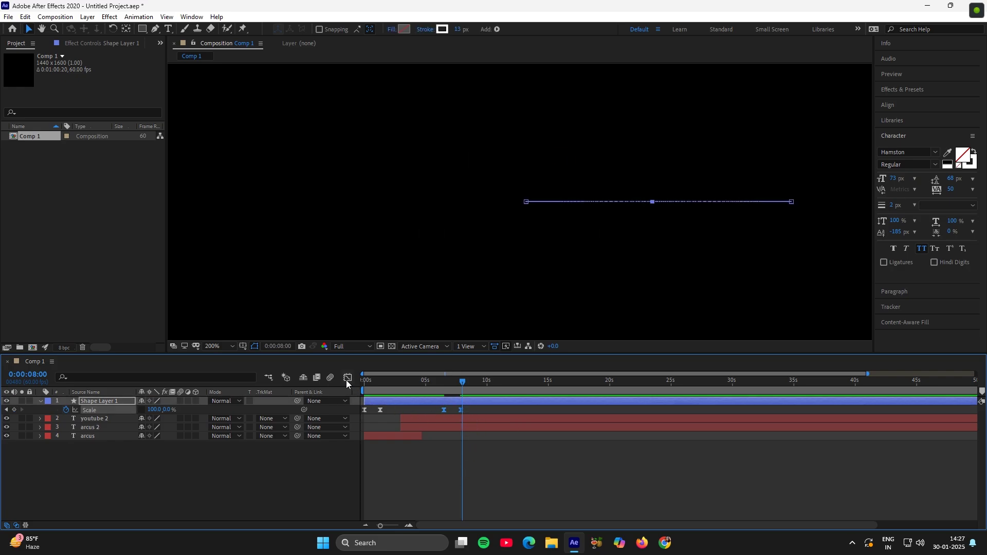
pyautogui.click(348, 378)
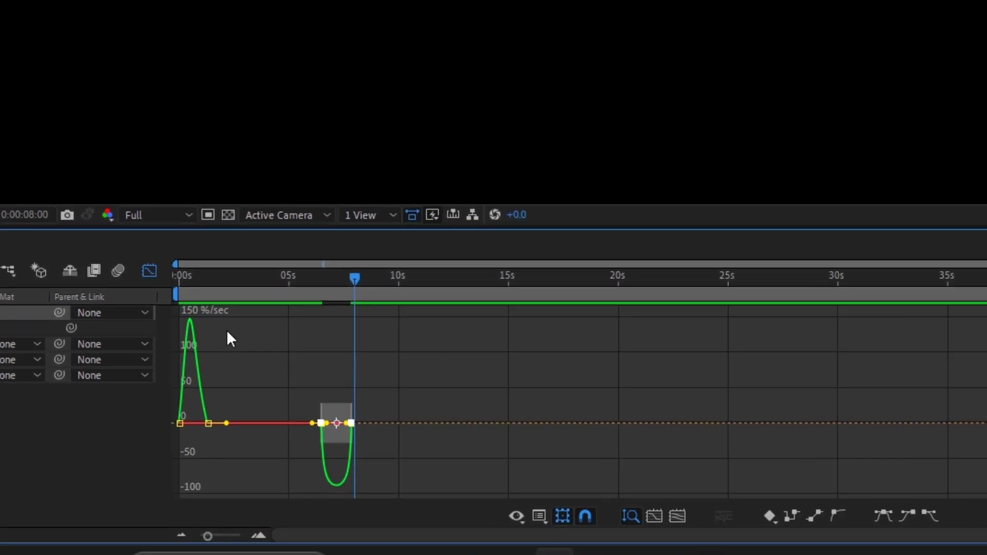
pyautogui.press('=')
pyautogui.press('=')
pyautogui.press('=')
pyautogui.press('=')
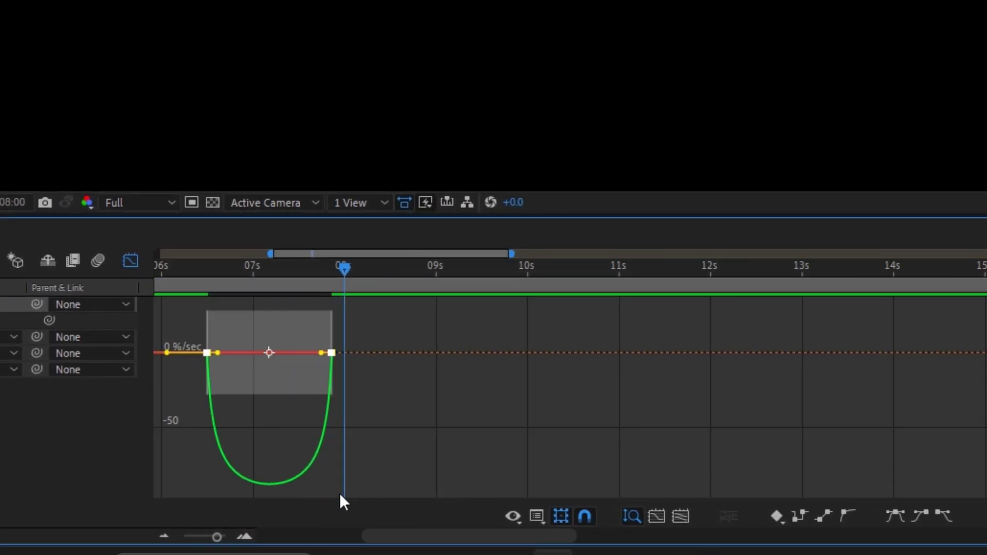
pyautogui.moveTo(421, 541); pyautogui.dragTo(400, 496)
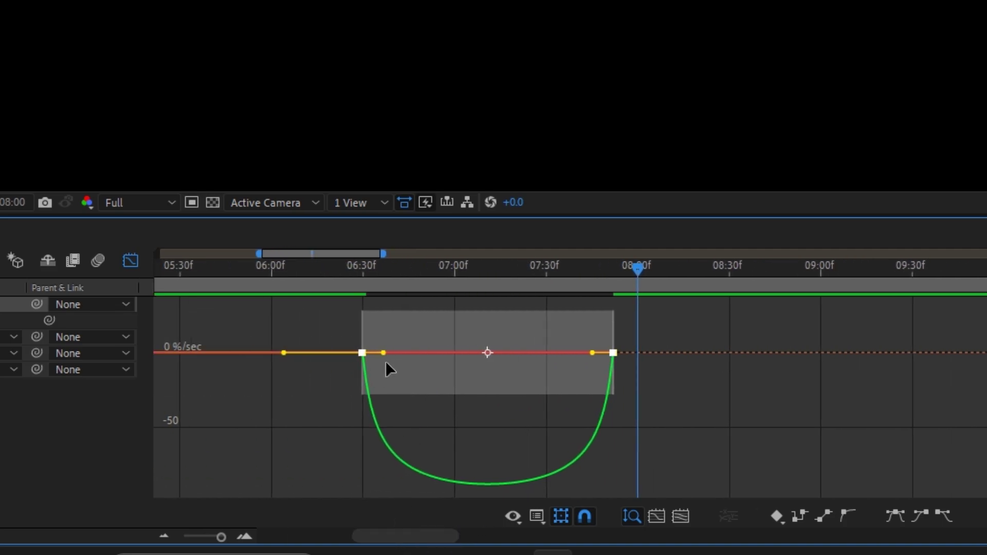
# Step: Extend both keyframes' influence handles to about 49% ease, preview it, and return to 0:00
pyautogui.moveTo(383, 353); pyautogui.dragTo(410, 316)
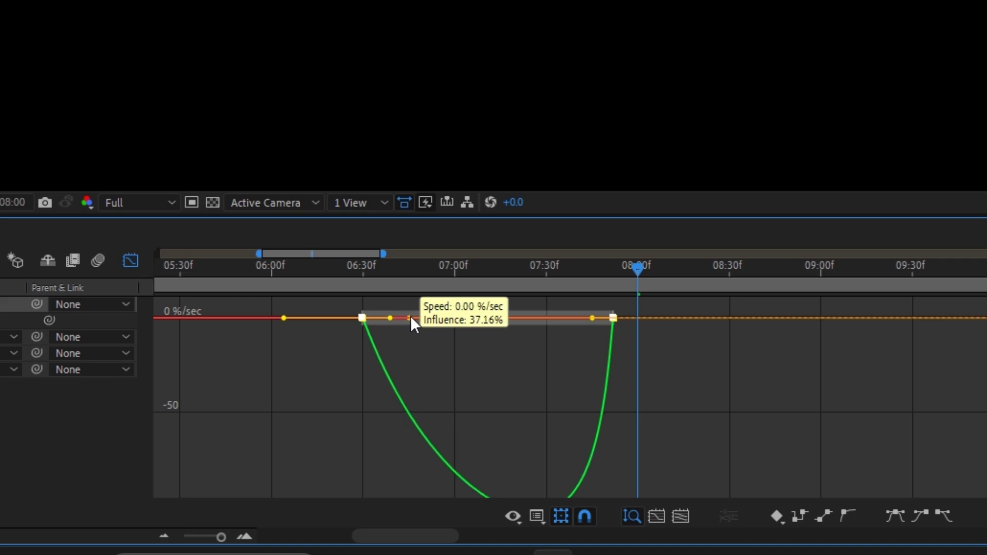
pyautogui.moveTo(589, 316); pyautogui.dragTo(542, 317)
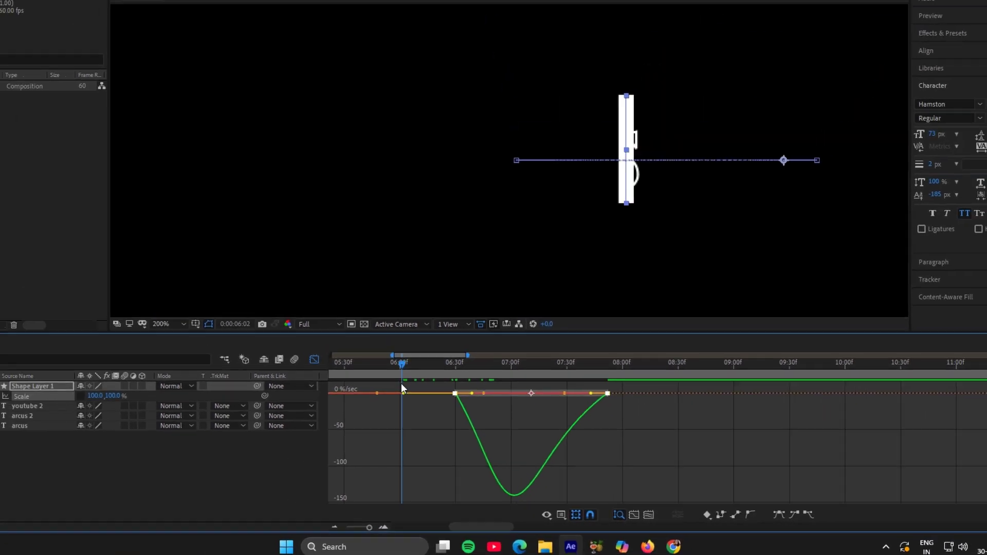
pyautogui.press('space')
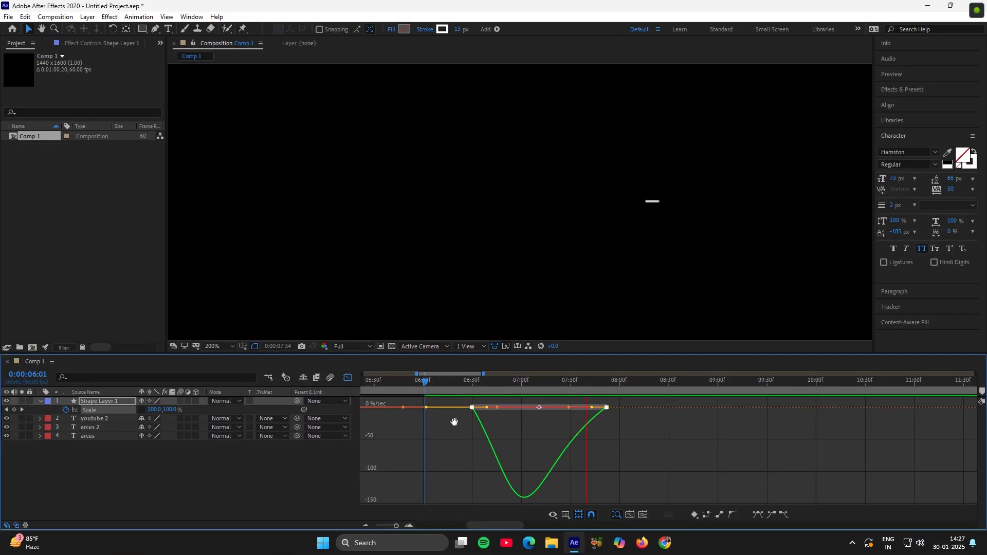
pyautogui.press('space')
pyautogui.hotkey('shift', 'F3')
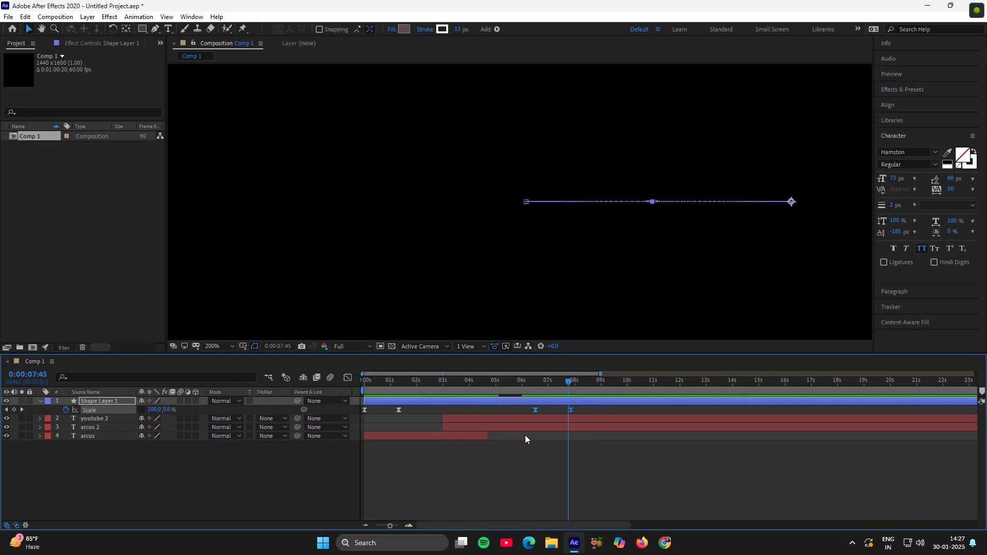
pyautogui.press('-')
pyautogui.moveTo(463, 383); pyautogui.dragTo(367, 383)
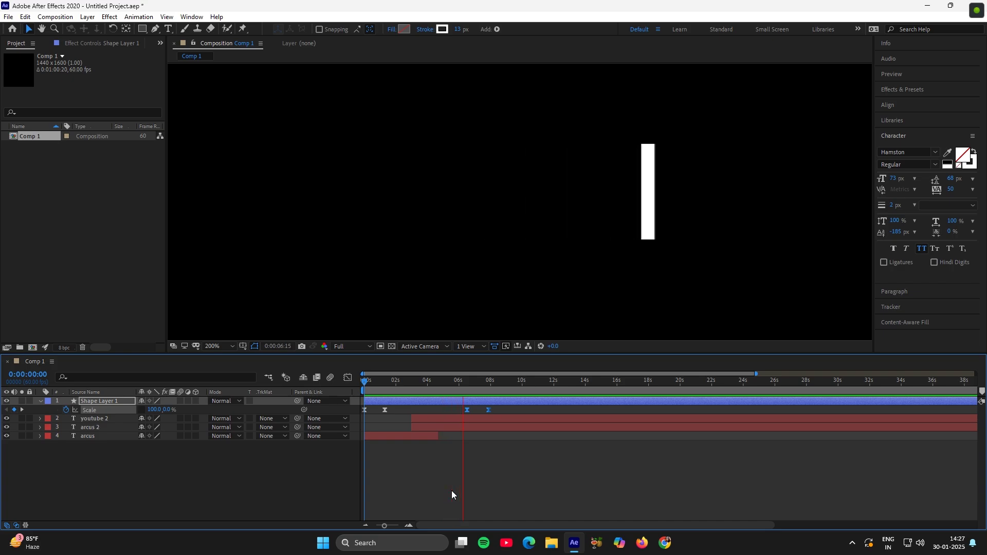
# Step: Trim the youtube 2 and arcus 2 layers to end at the 7:52 Scale keyframe
pyautogui.press('space')
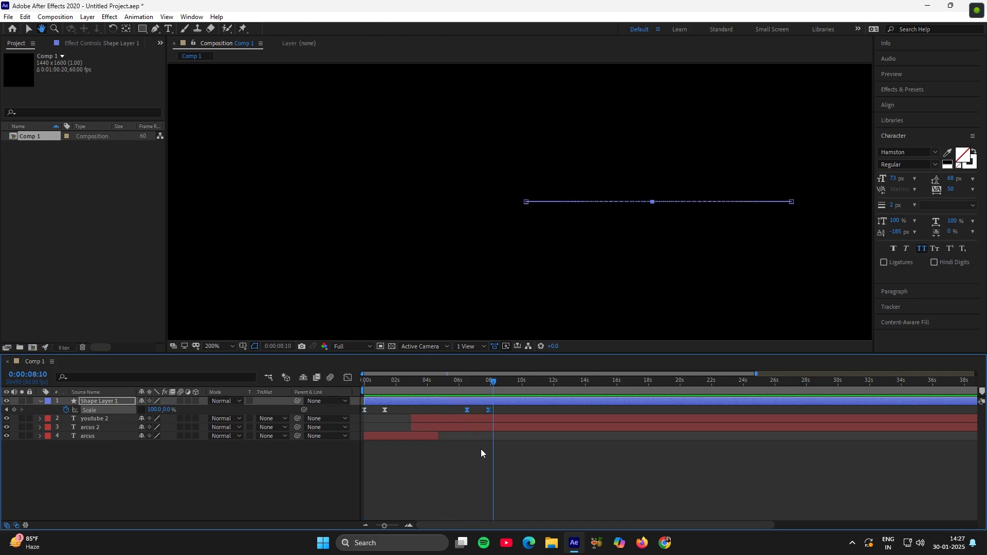
pyautogui.click(492, 386)
pyautogui.click(498, 417)
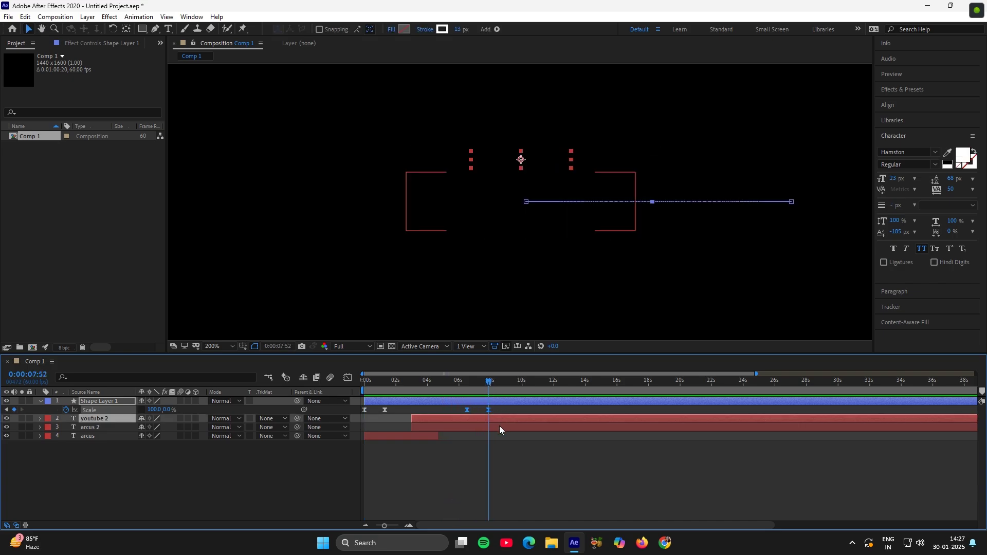
pyautogui.keyDown('shift'); pyautogui.click(499, 427); pyautogui.keyUp('shift')
pyautogui.hotkey('alt', ']')
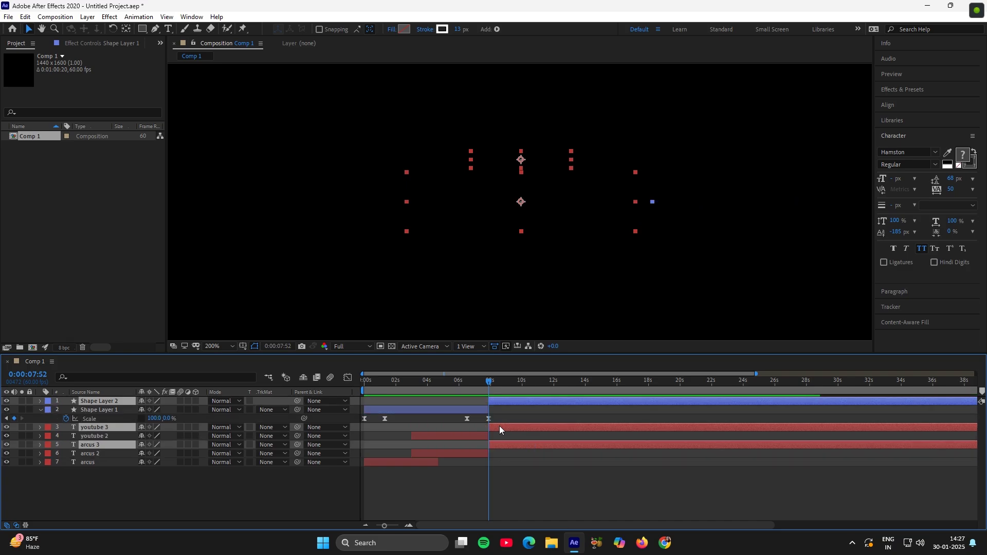
pyautogui.click(470, 478)
# Step: Pre-compose Shape Layer 1, youtube 2, arcus 2 and arcus into Pre-comp 1
pyautogui.click(227, 347)
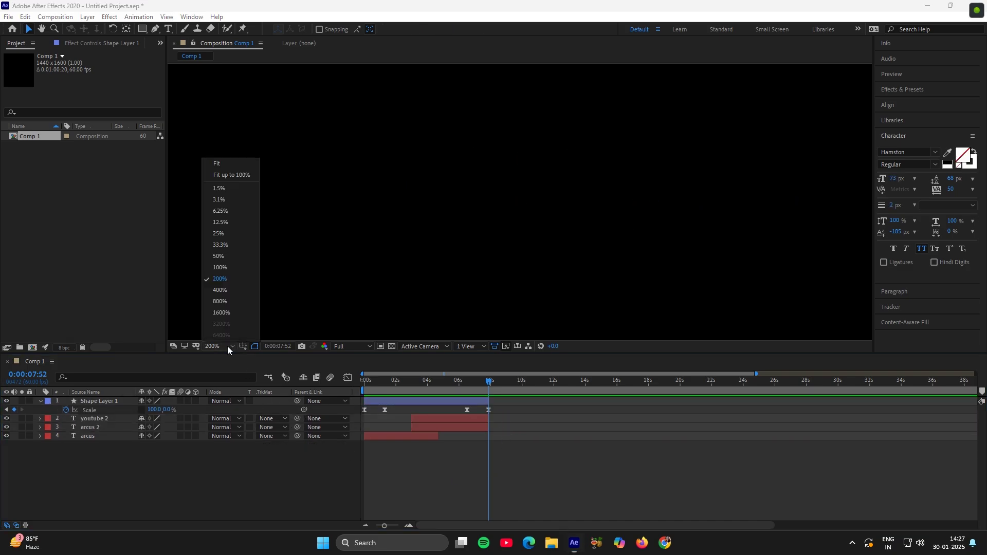
pyautogui.click(227, 165)
pyautogui.click(461, 462)
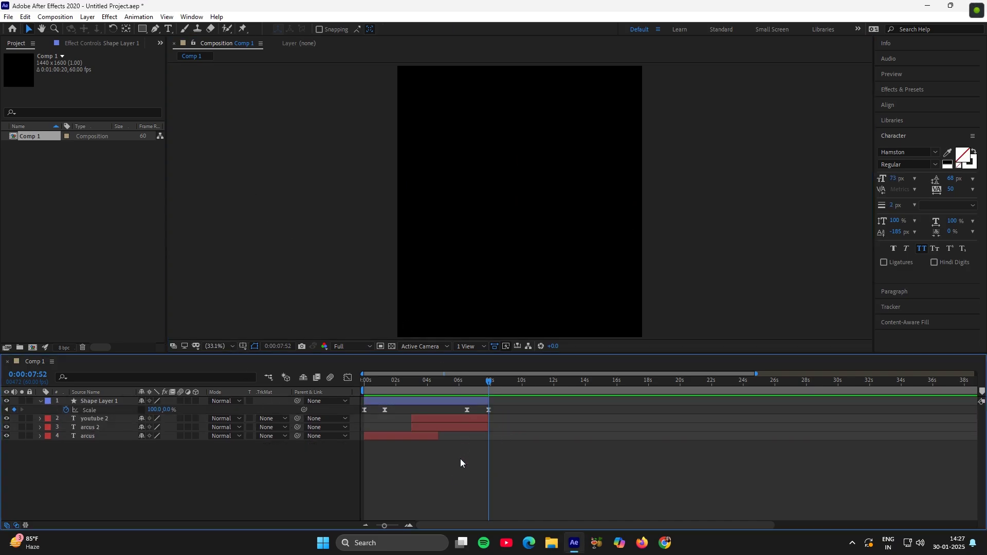
pyautogui.click(434, 400)
pyautogui.keyDown('shift'); pyautogui.click(441, 418); pyautogui.keyUp('shift')
pyautogui.keyDown('shift'); pyautogui.click(438, 427); pyautogui.keyUp('shift')
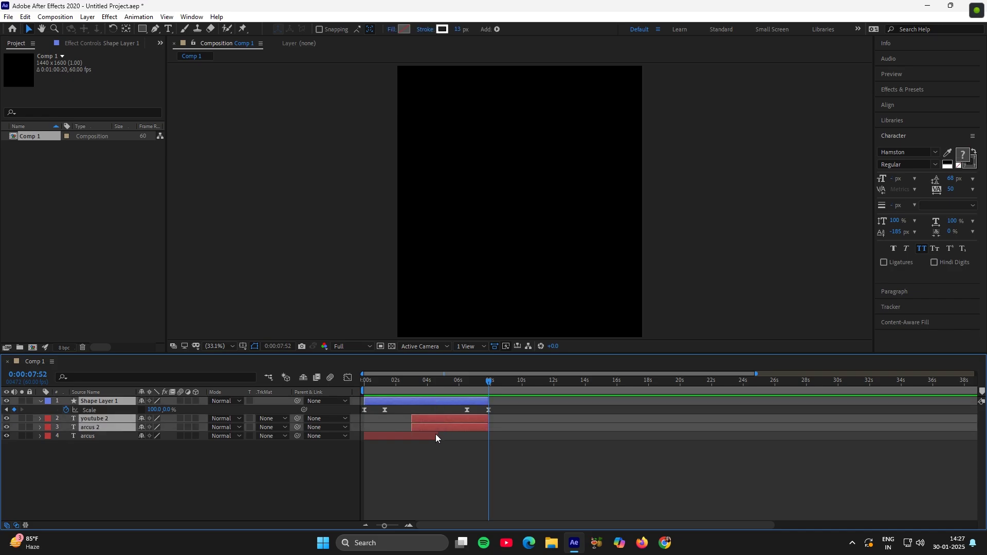
pyautogui.keyDown('shift'); pyautogui.click(431, 436); pyautogui.keyUp('shift')
pyautogui.hotkey('ctrl', 'shift', 'c')
pyautogui.click(498, 338)
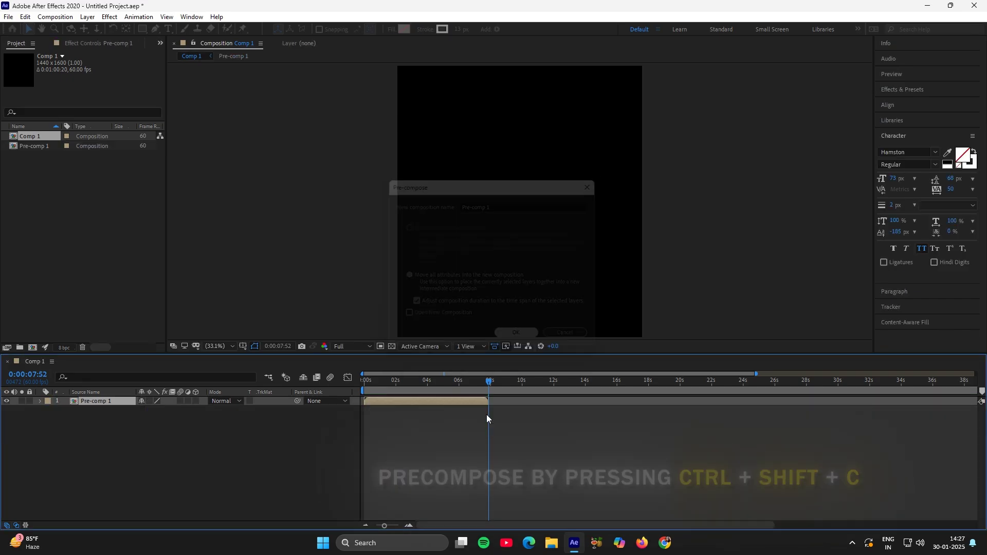
pyautogui.press('space')
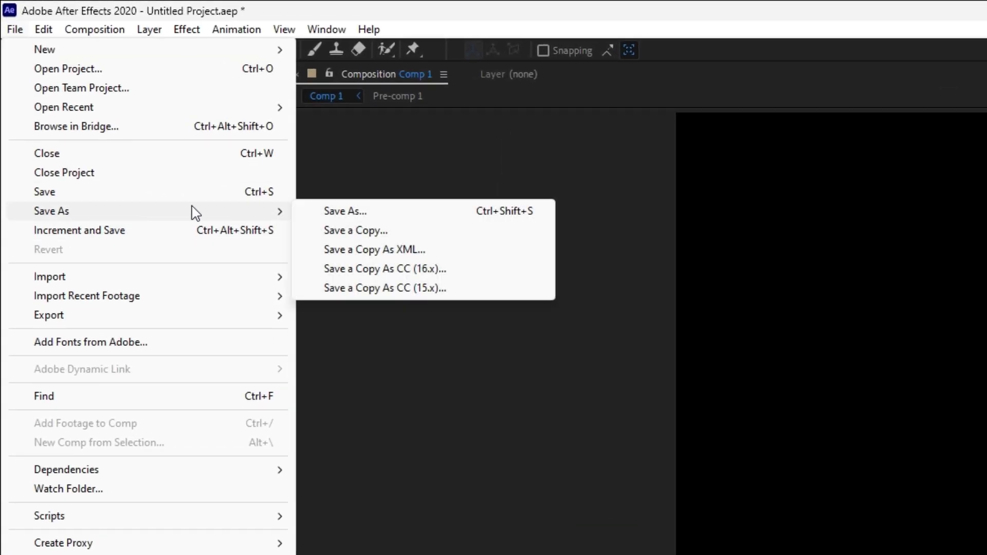
# Step: Save a copy of the project as an XML file named 'wa'
pyautogui.click(344, 251)
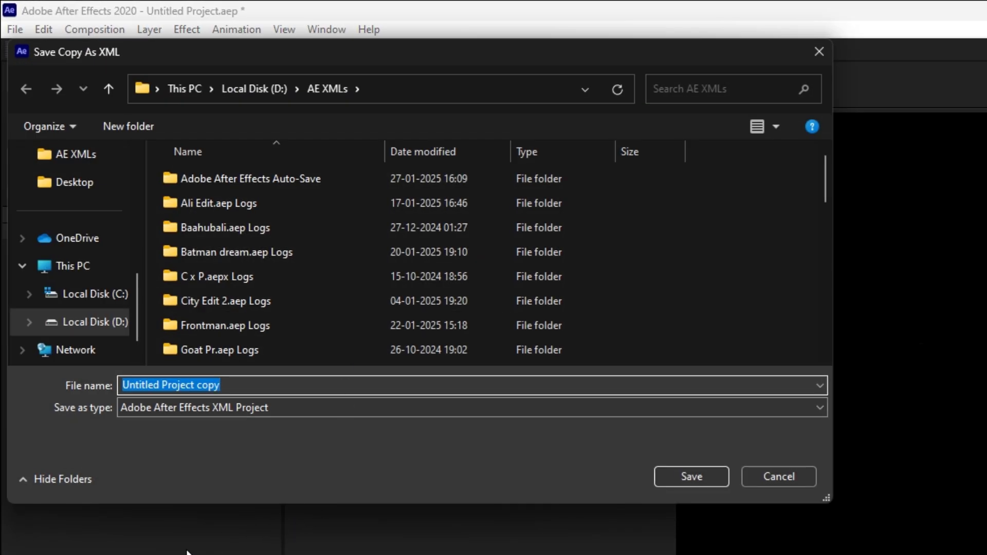
pyautogui.write('wa')
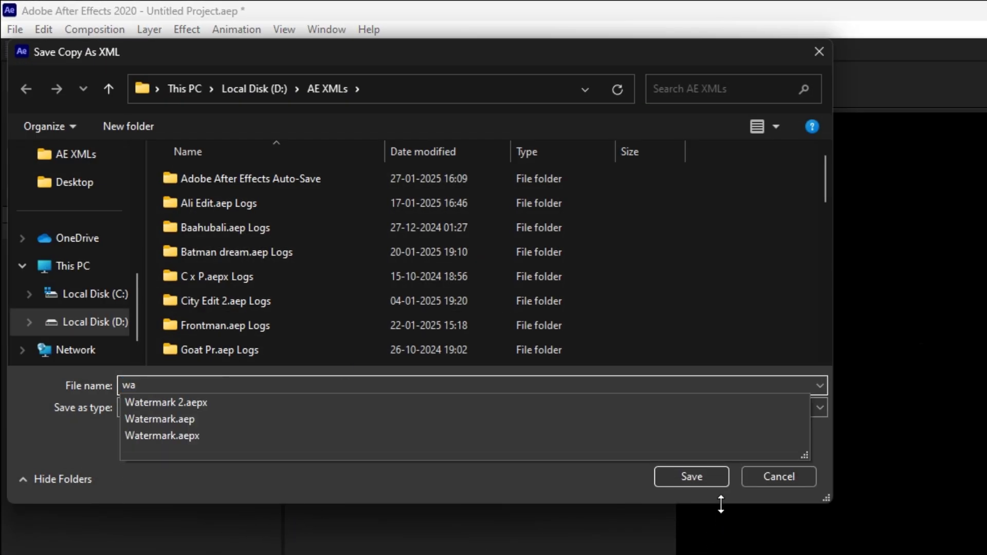
pyautogui.click(672, 465)
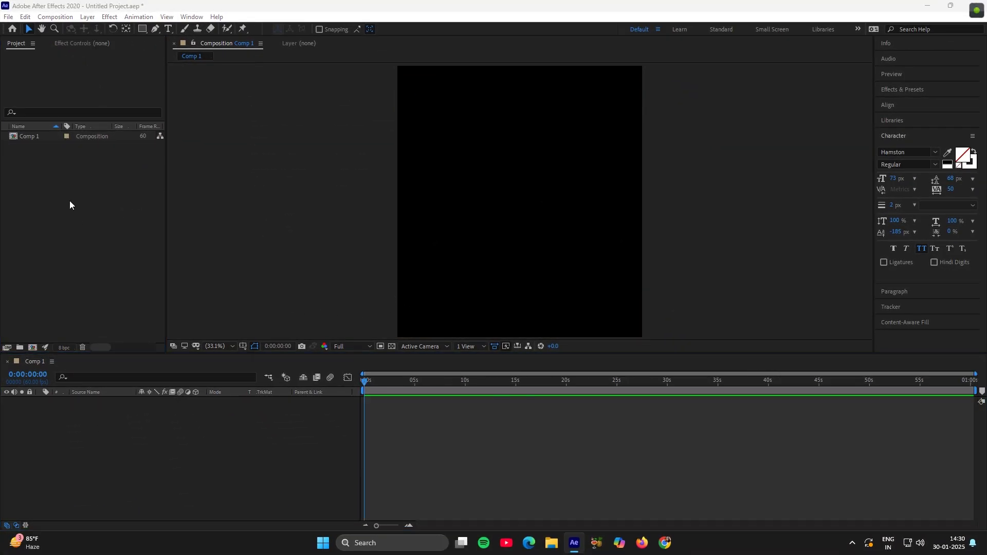
# Step: Import the Salesman last_scale_2x_prob-3 clip into the comp and scale it to 50%
pyautogui.hotkey('ctrl', 'i')
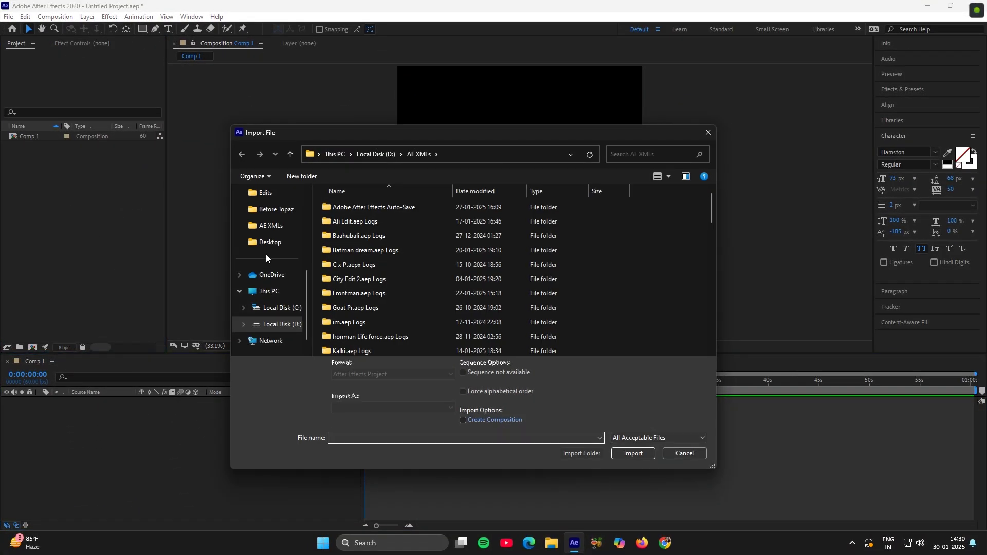
pyautogui.click(276, 208)
pyautogui.click(573, 221)
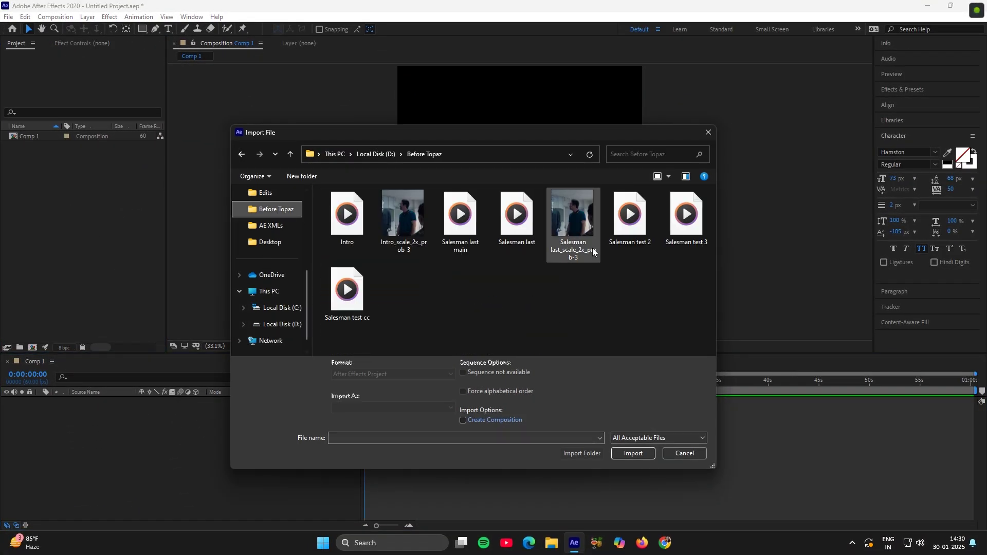
pyautogui.click(634, 453)
pyautogui.moveTo(40, 147); pyautogui.dragTo(120, 436)
pyautogui.press('s')
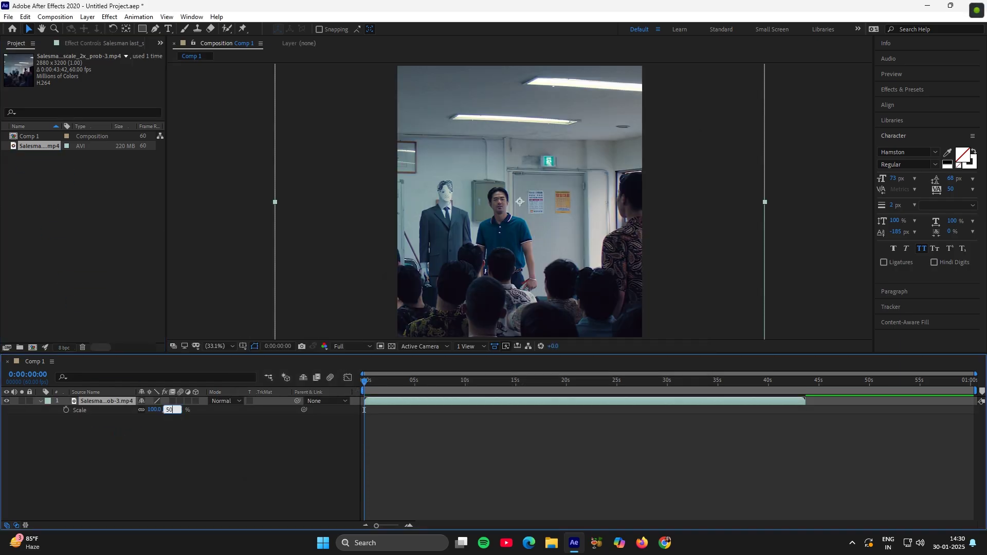
pyautogui.write('50')
pyautogui.press('Return')
pyautogui.click(40, 402)
# Step: Import the wa XML project from the D: drive's AE XMLs folder
pyautogui.doubleClick(41, 245)
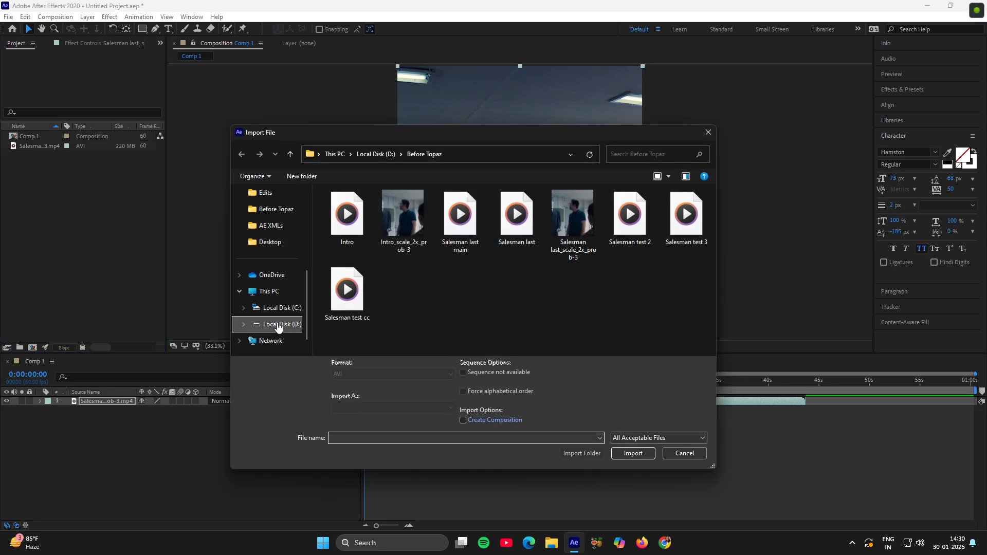
pyautogui.click(278, 324)
pyautogui.doubleClick(355, 251)
pyautogui.scroll(-15, 362, 307)
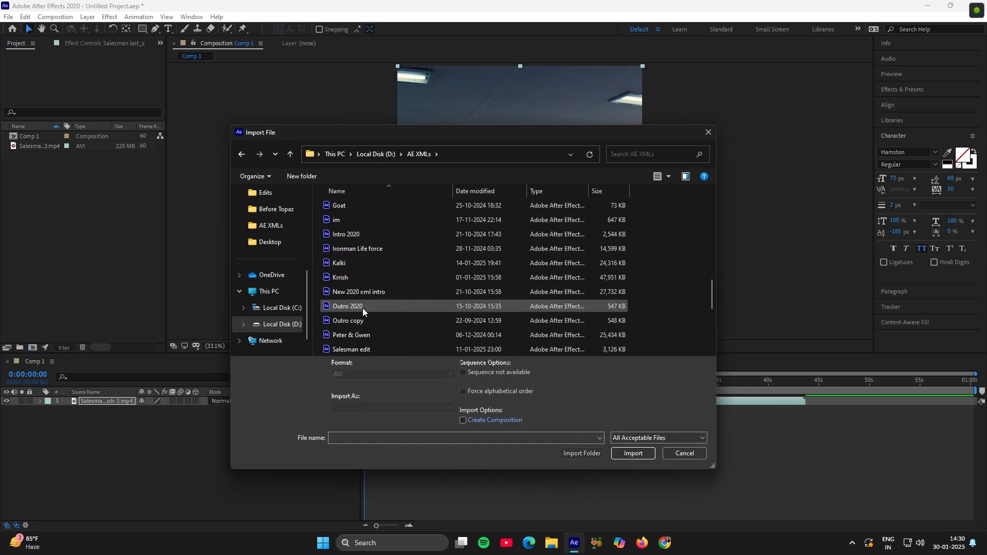
pyautogui.click(360, 309)
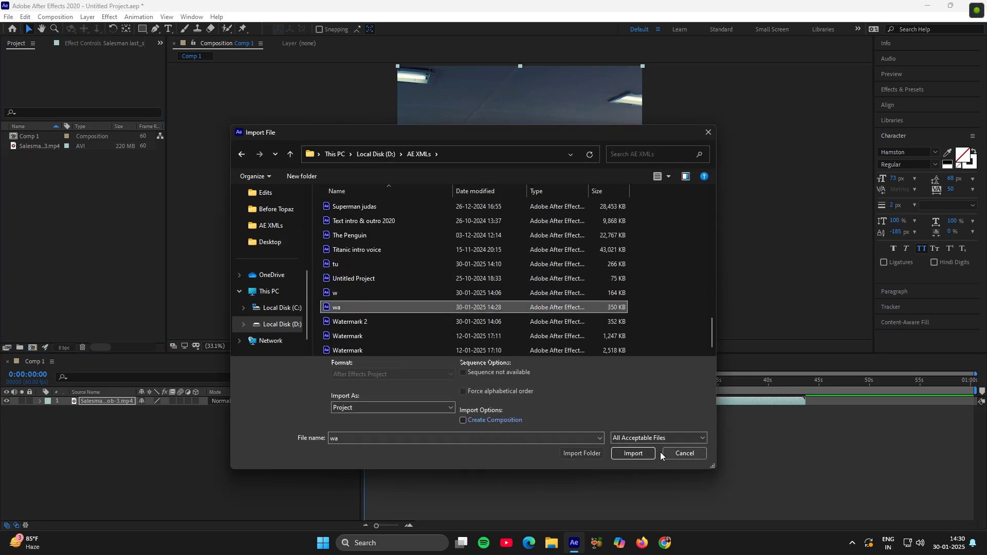
pyautogui.click(645, 454)
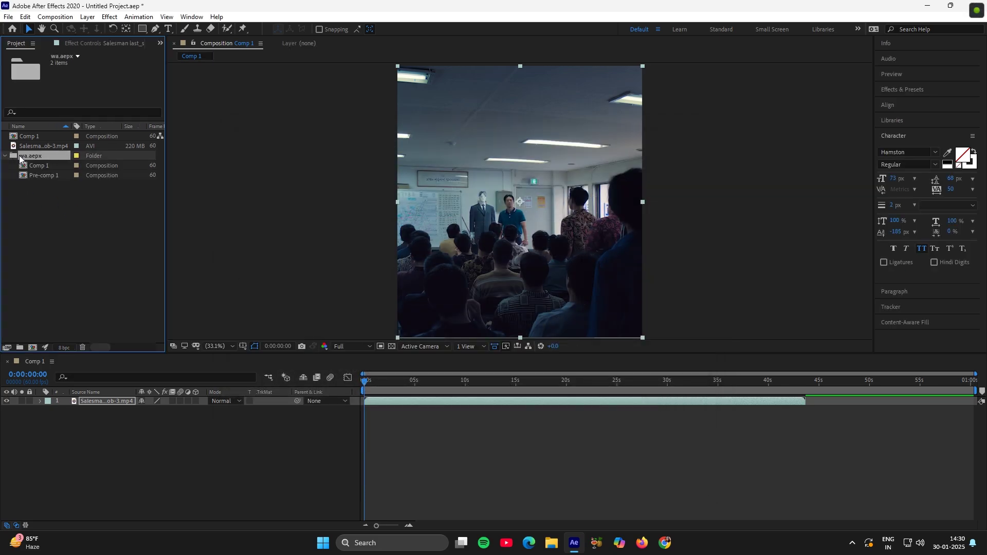
# Step: Copy Pre-comp 1 from the imported Comp 1 and paste it above the Salesman video
pyautogui.doubleClick(30, 165)
pyautogui.click(419, 402)
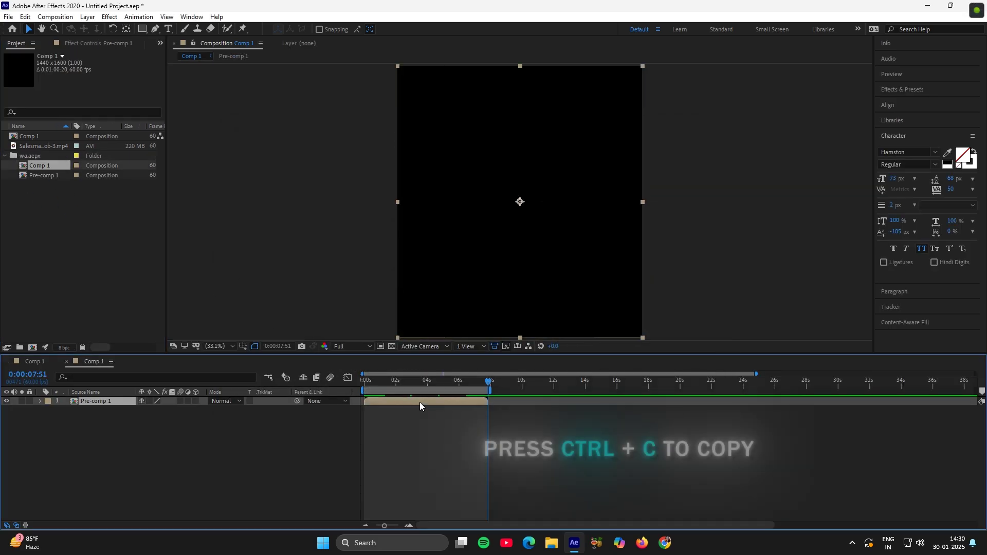
pyautogui.hotkey('ctrl', 'c')
pyautogui.click(34, 362)
pyautogui.hotkey('ctrl', 'v')
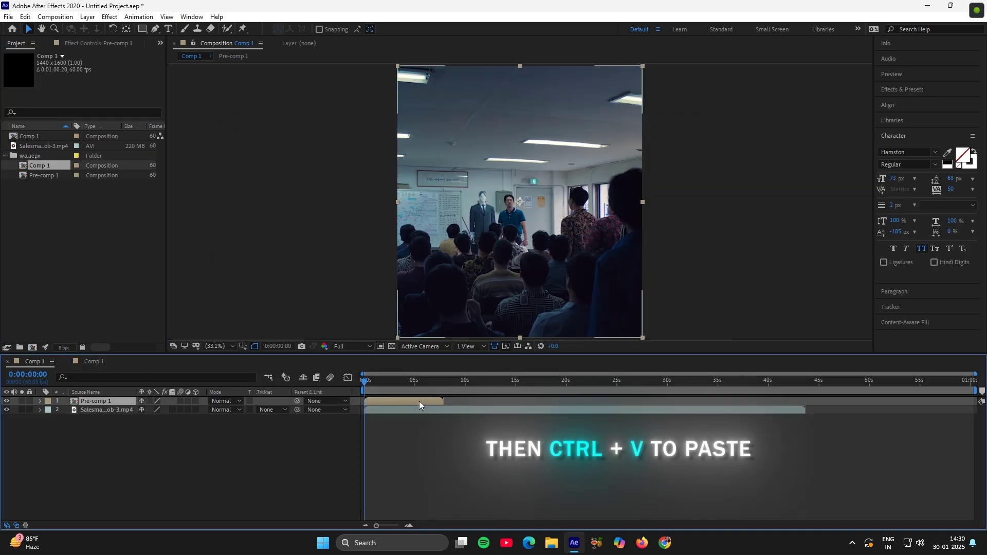
# Step: Move the watermark's Position to about 720, 1370 near the bottom of the frame
pyautogui.moveTo(399, 385); pyautogui.dragTo(401, 384)
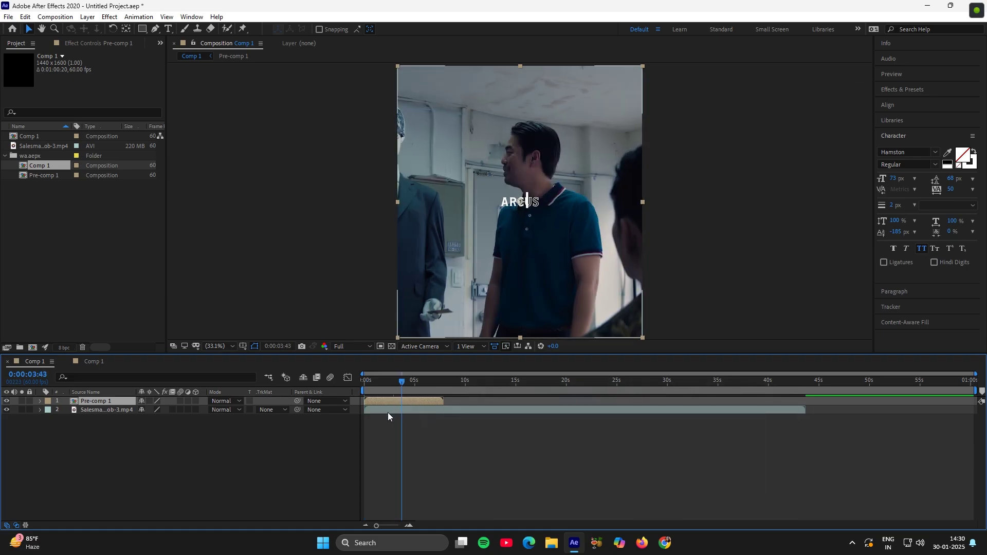
pyautogui.press('p')
pyautogui.moveTo(163, 410); pyautogui.dragTo(479, 408)
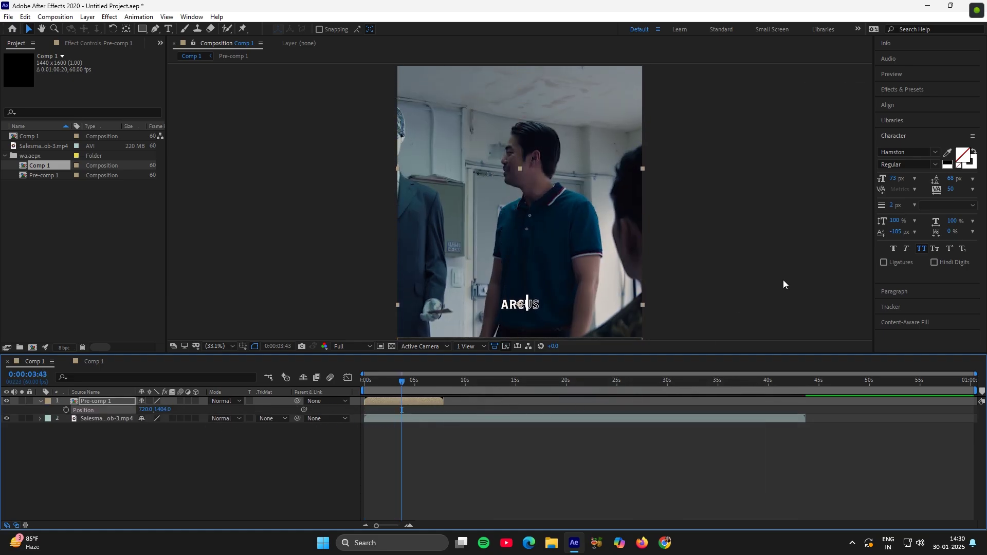
pyautogui.click(909, 104)
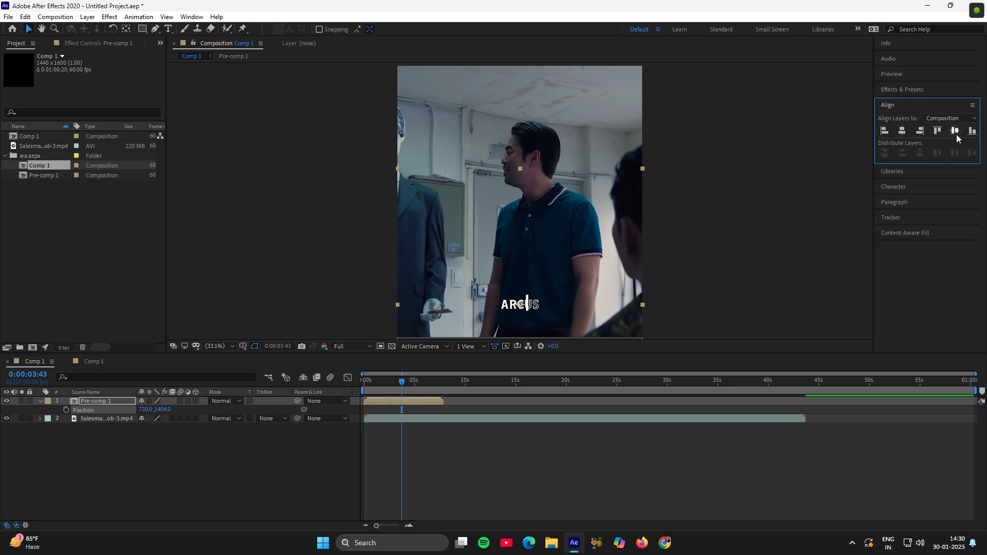
pyautogui.moveTo(165, 409); pyautogui.dragTo(148, 406)
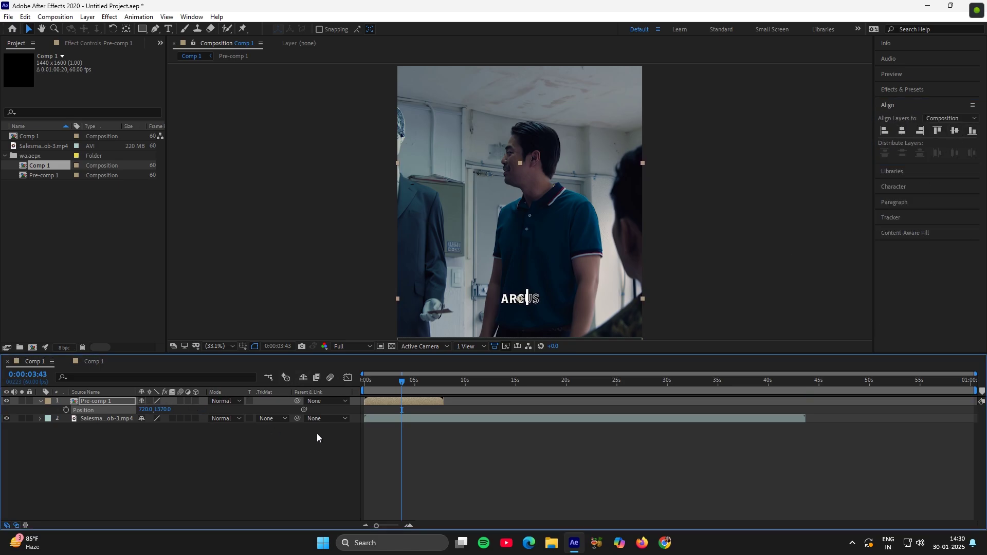
pyautogui.click(467, 465)
# Step: Apply Deep Glow to the Pre-comp 1 watermark layer
pyautogui.click(387, 400)
pyautogui.hotkey('ctrl', 'space')
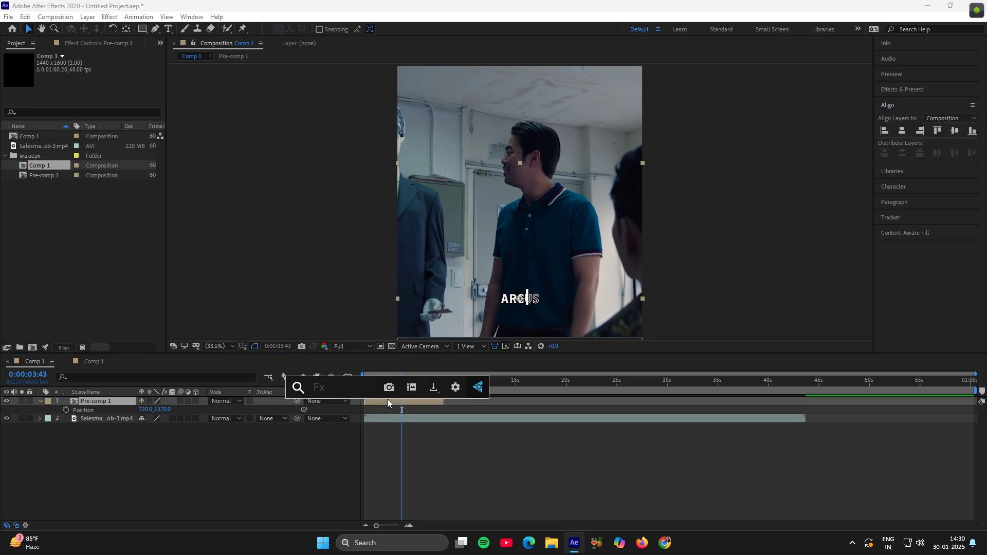
pyautogui.write('dee')
pyautogui.press('Return')
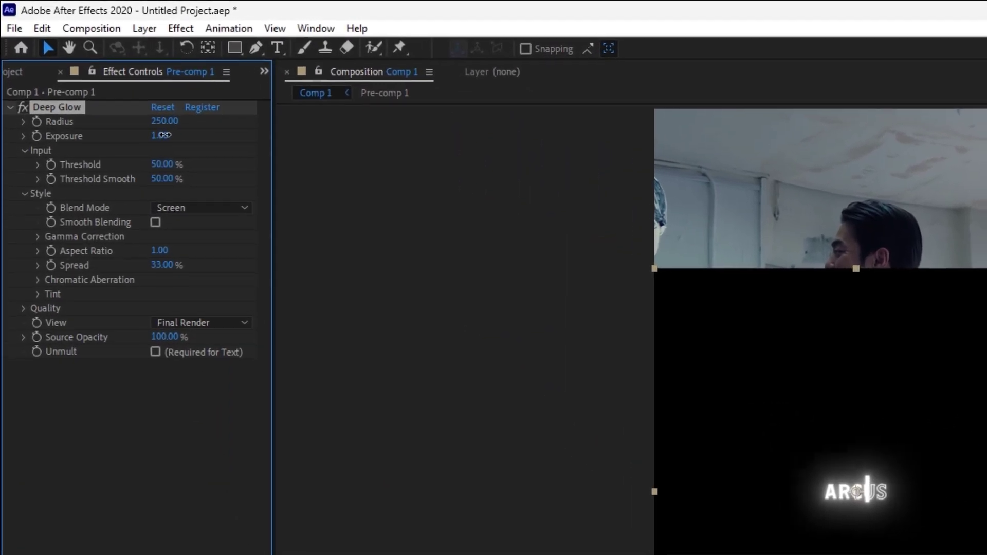
# Step: Set Deep Glow Exposure to 0.70, Threshold Smooth to 100%, and turn on Smooth Blending and Unmult
pyautogui.click(98, 81)
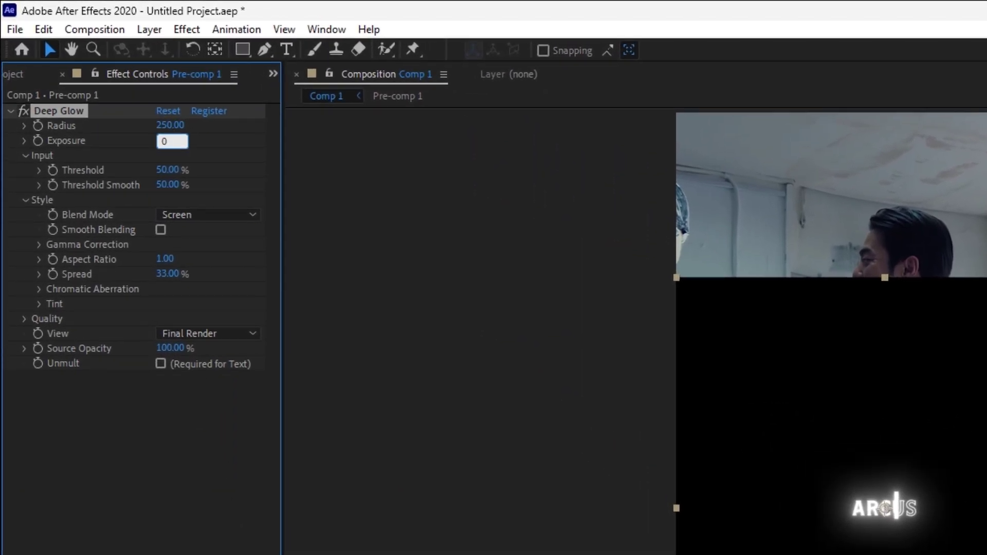
pyautogui.click(181, 454)
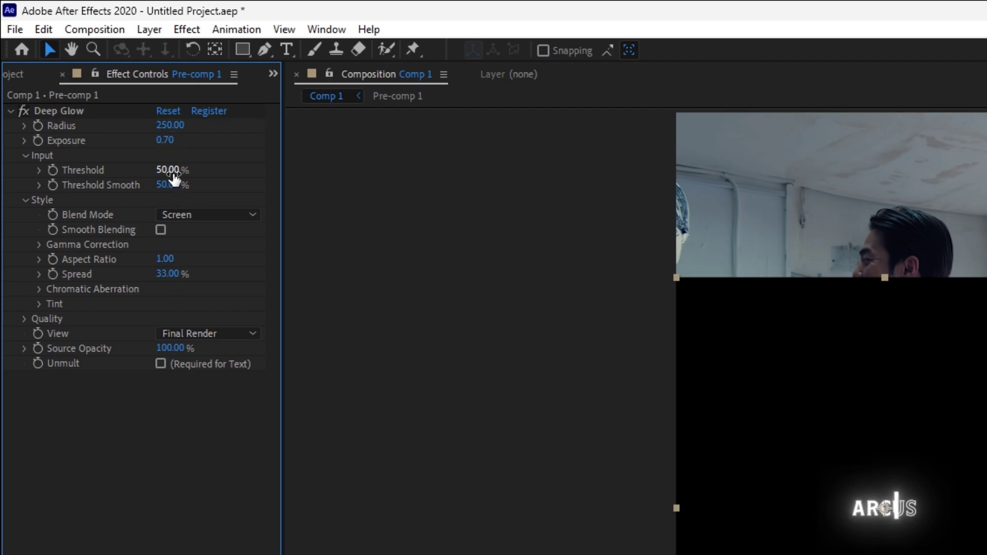
pyautogui.click(171, 184)
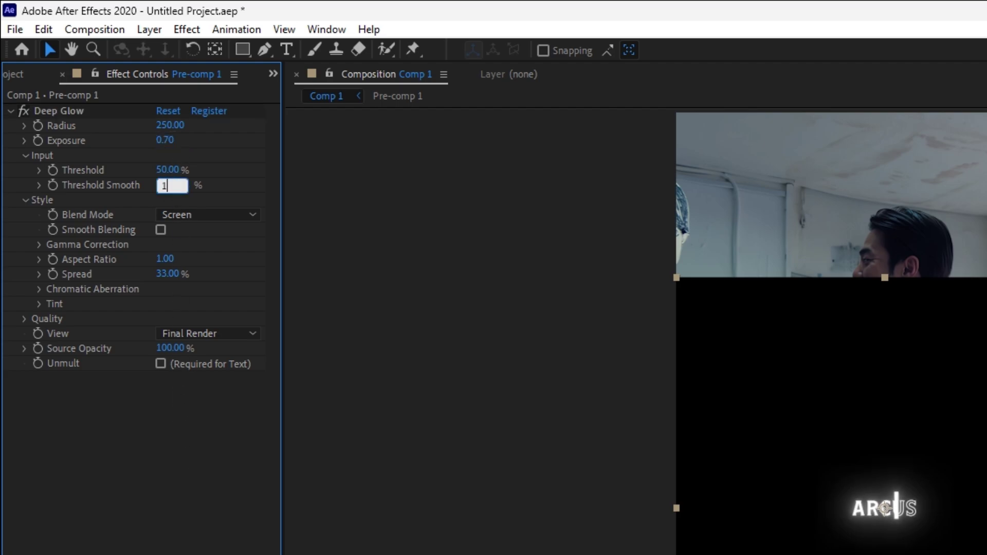
pyautogui.click(161, 230)
pyautogui.click(161, 363)
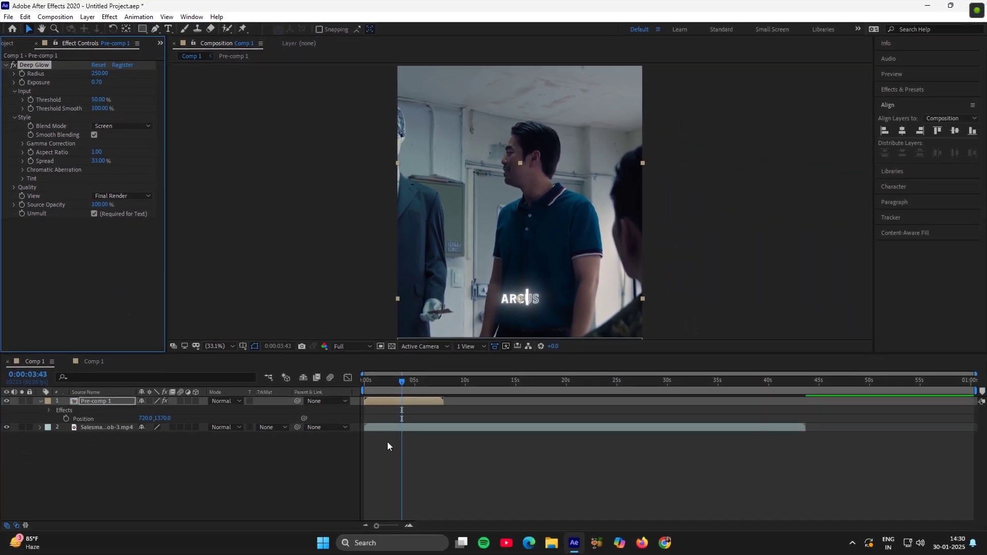
# Step: Apply a Drop Shadow effect to the watermark after the Deep Glow
pyautogui.hotkey('ctrl', 'space')
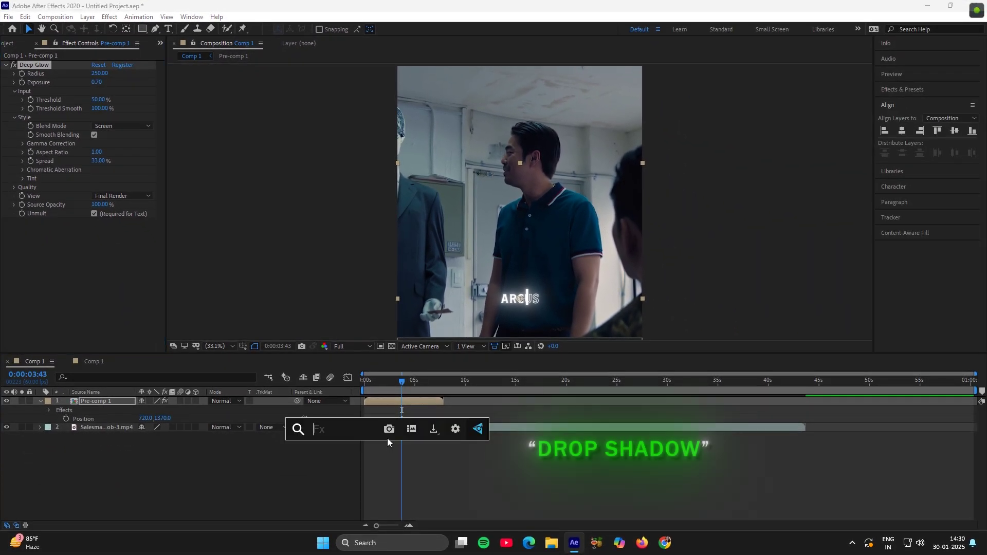
pyautogui.write('drop')
pyautogui.click(383, 433)
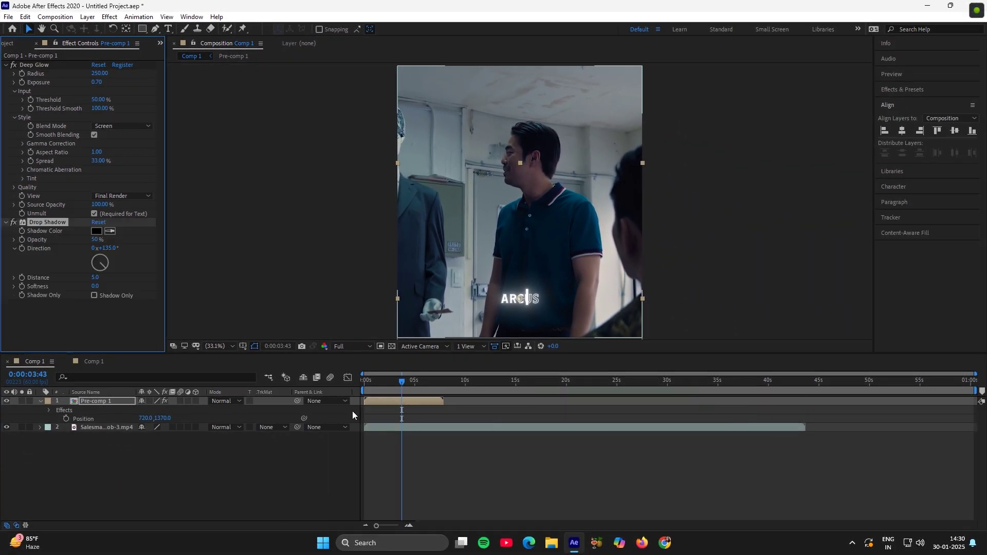
# Step: Set the Drop Shadow to Opacity 100%, Distance 10 and Softness 3
pyautogui.moveTo(102, 248); pyautogui.dragTo(151, 299)
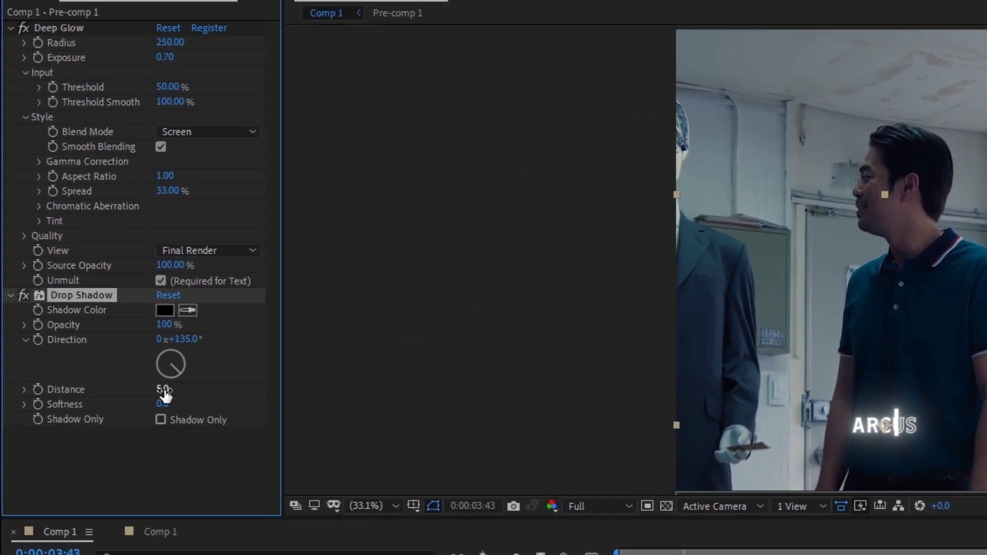
pyautogui.click(163, 390)
pyautogui.press('Return')
pyautogui.write('3')
pyautogui.press('Return')
pyautogui.press('space')
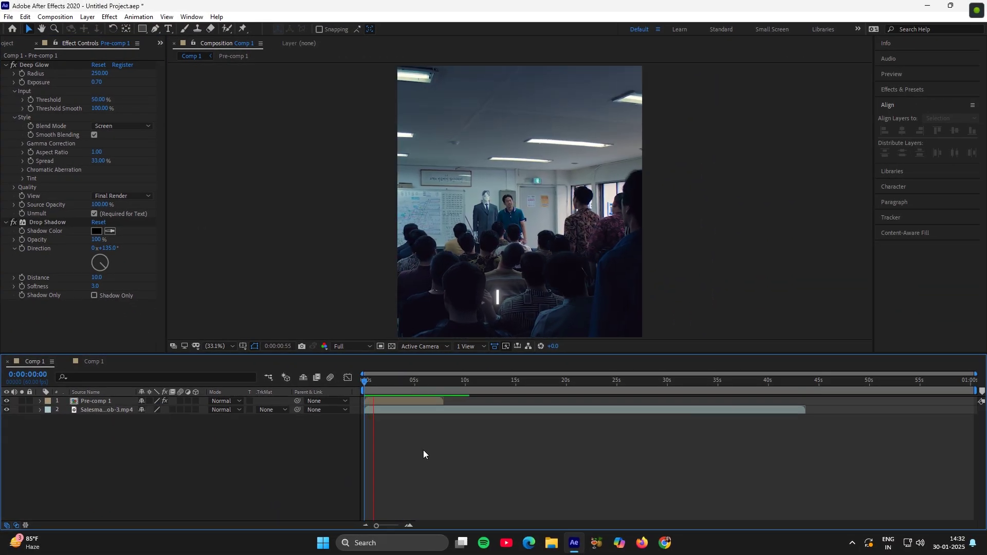